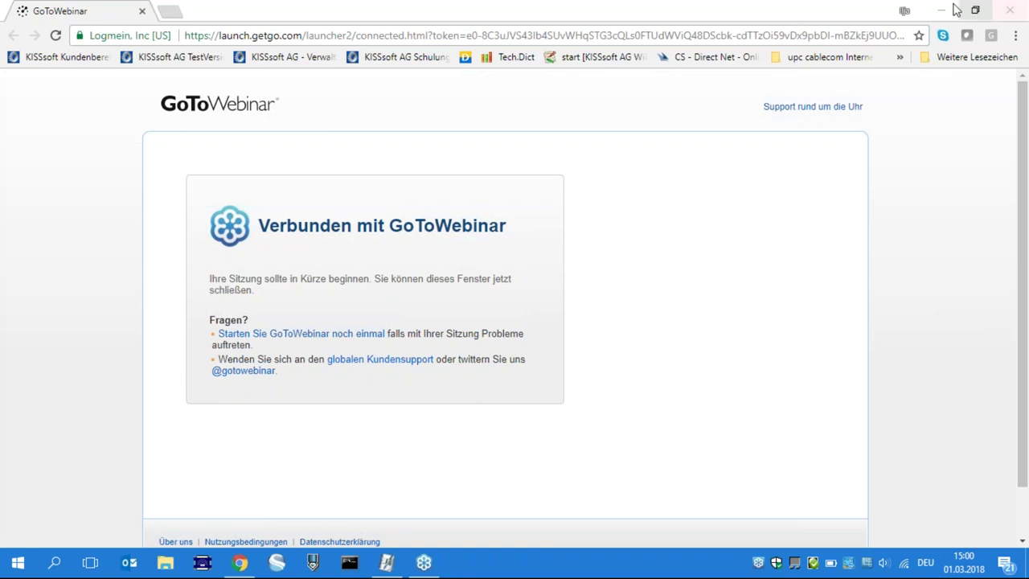
Close the webinar browser window, launch KISSsoft 03-2018 Alpha, accept the test-version notice and maximize the program window.
click(1010, 8)
click(514, 98)
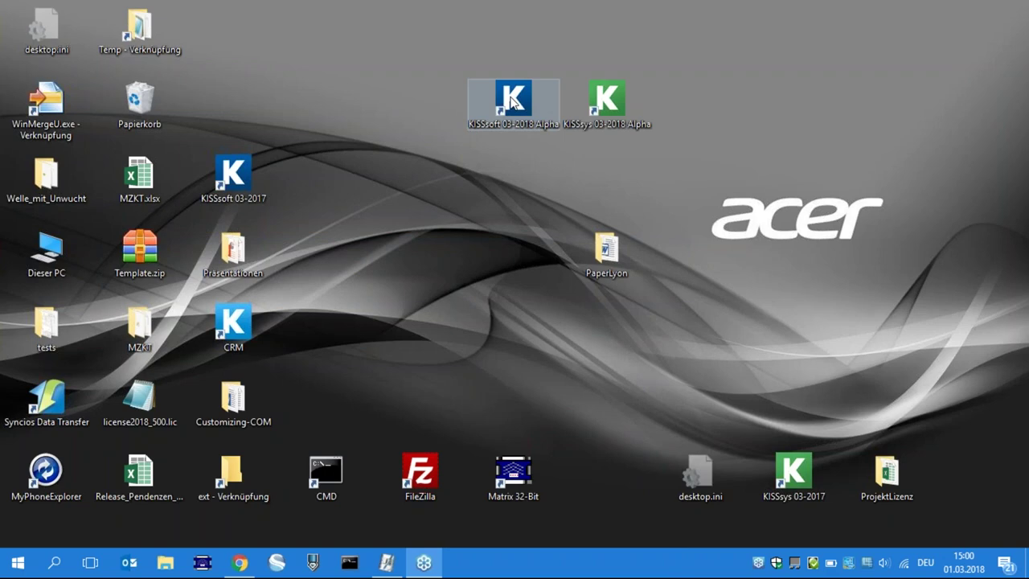
double_click(514, 98)
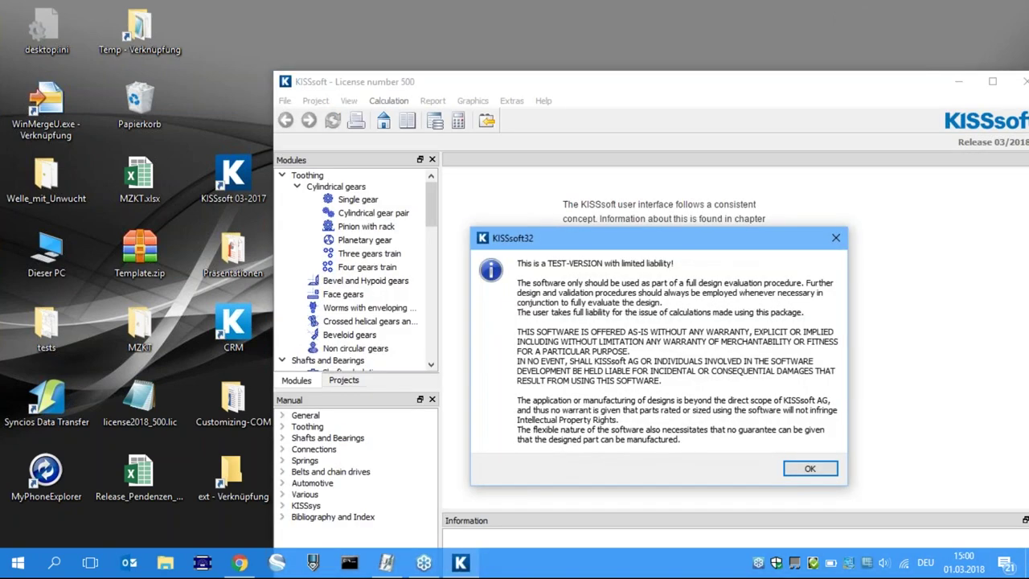
click(809, 469)
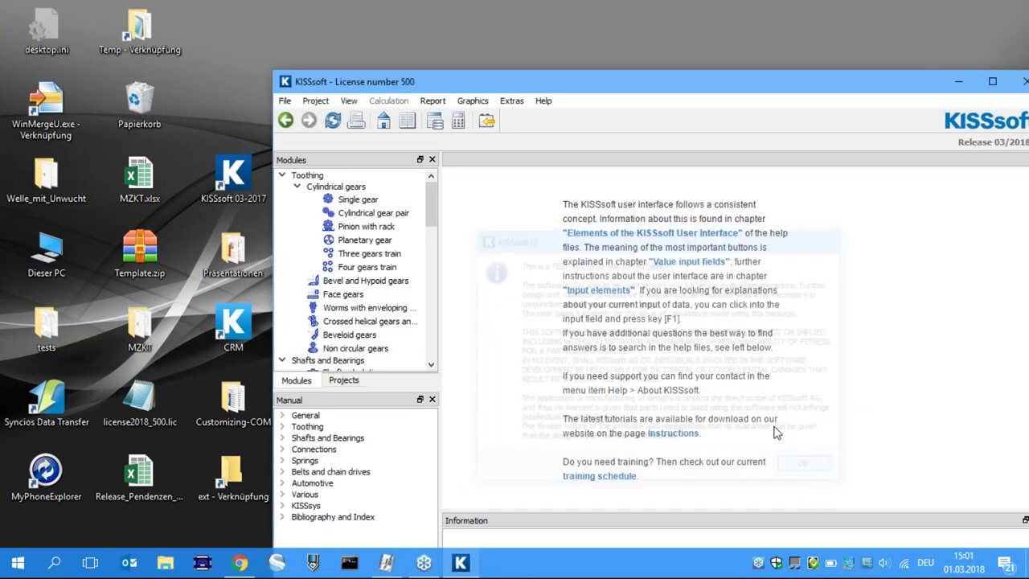
double_click(888, 80)
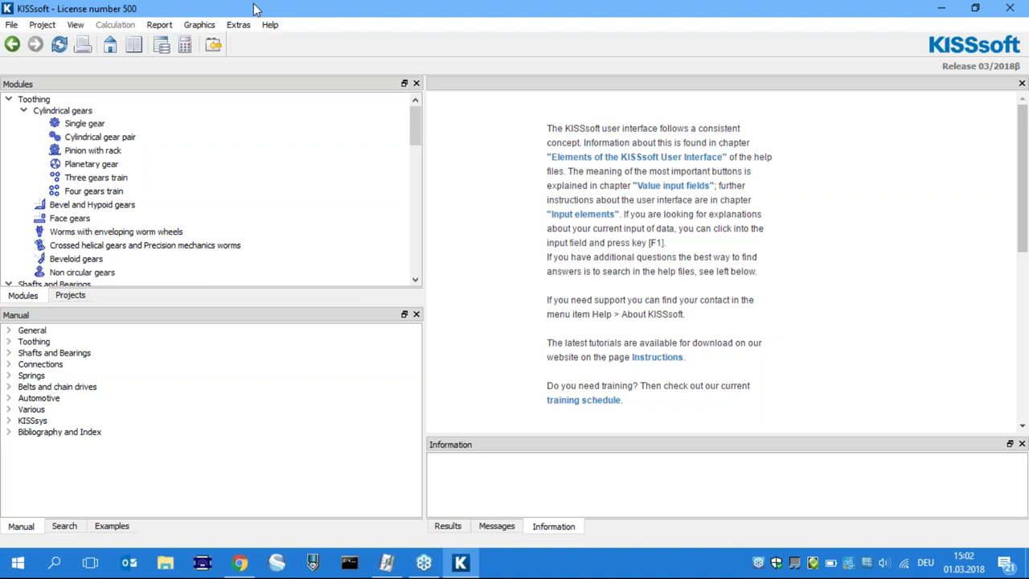
Open the Cylindrical gear pair calculation and narrow the module and manual area to widen the input area.
click(123, 140)
double_click(124, 143)
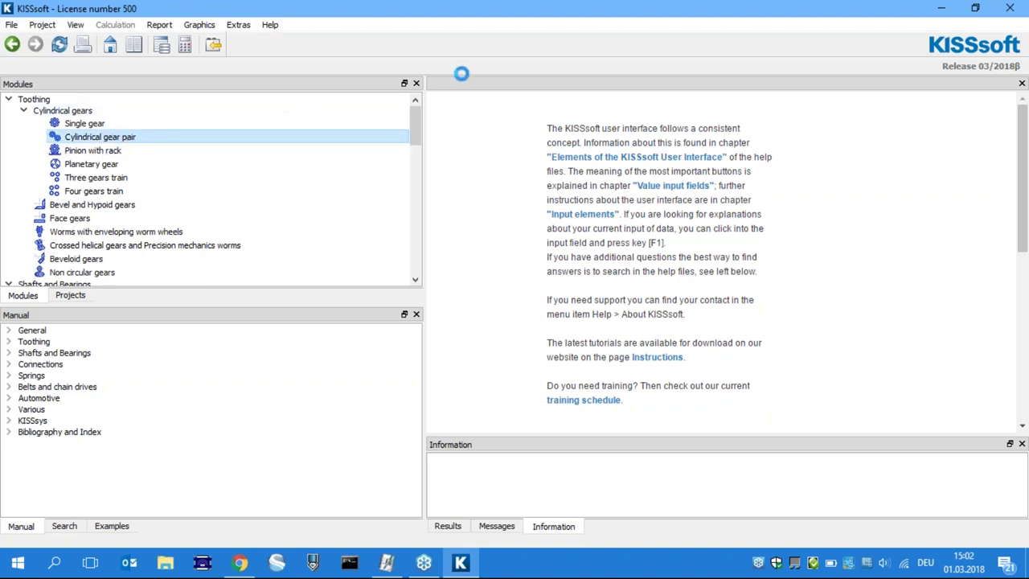
drag(423, 240, 4, 232)
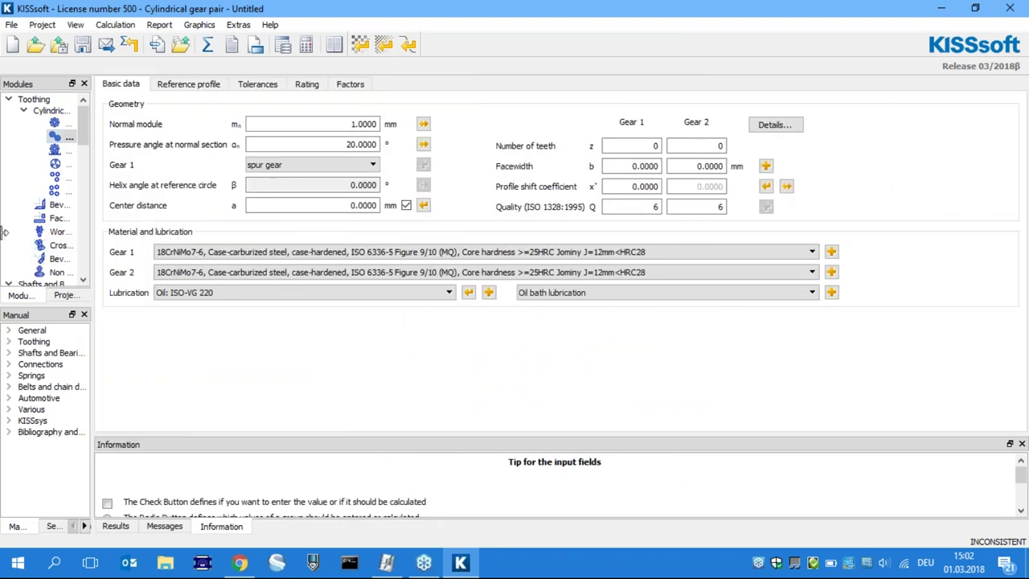
Enable asymmetrical gears in the general module-specific settings of the gear pair calculation.
click(190, 87)
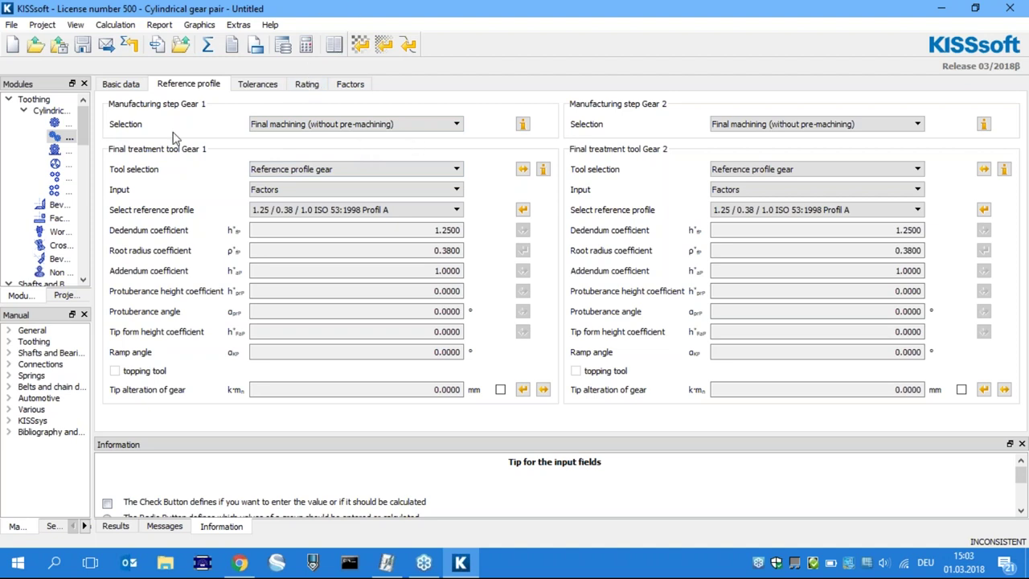
click(125, 85)
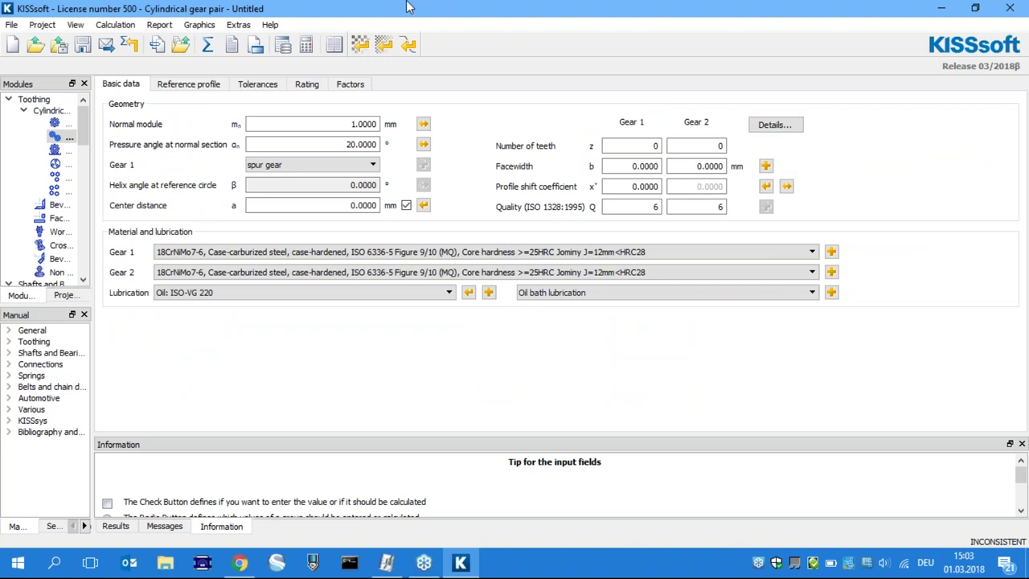
click(255, 48)
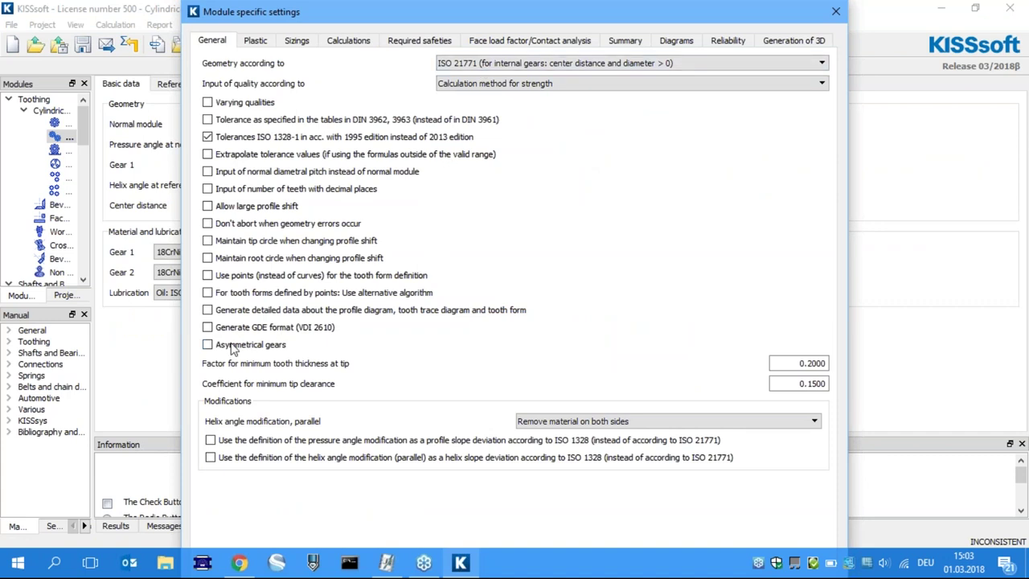
click(208, 346)
key(Return)
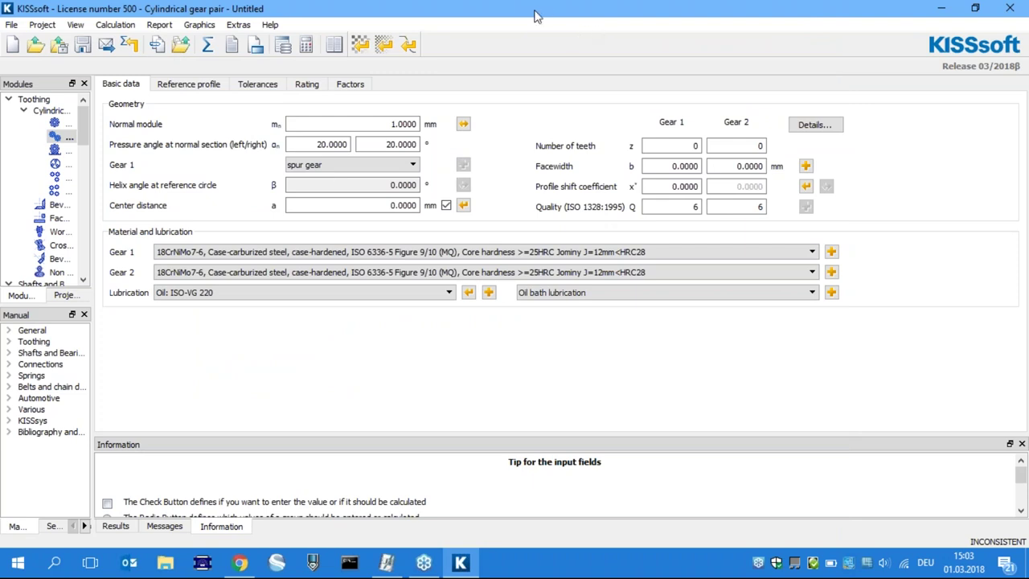
Examine the separate left and right flank inputs for the pressure angle and the reference profile.
double_click(307, 145)
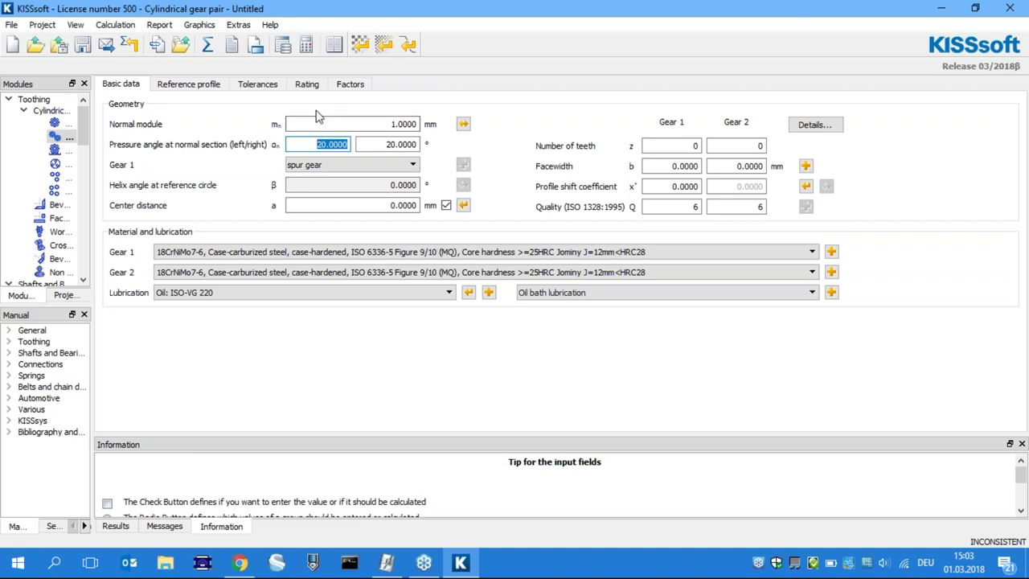
click(180, 89)
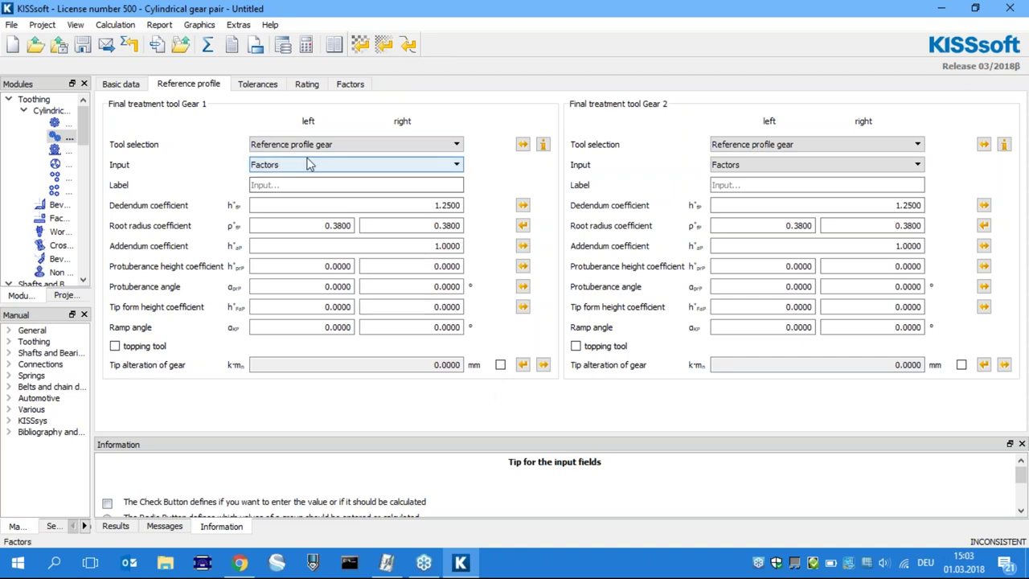
click(124, 87)
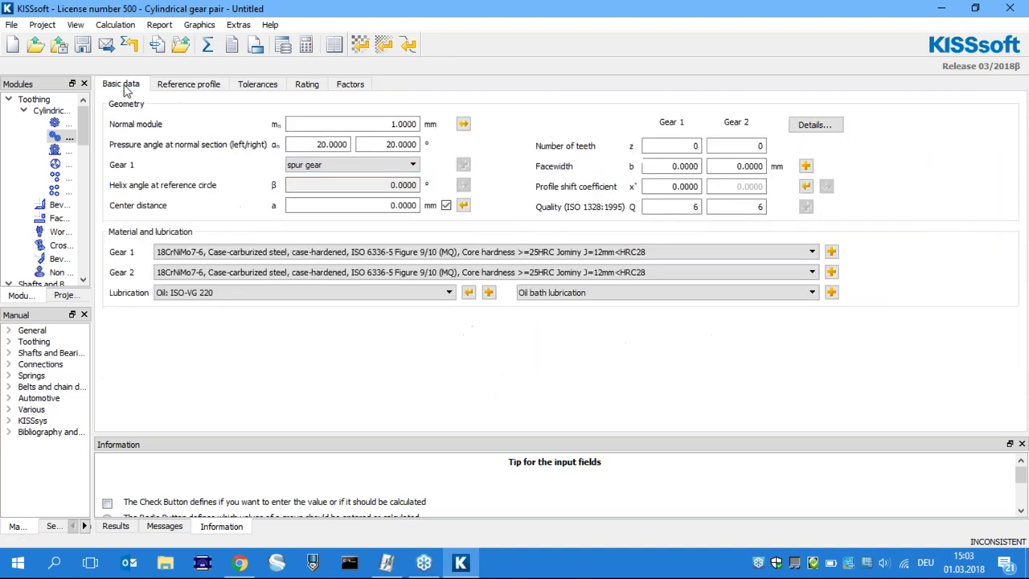
Set the normal module to 2 mm and the normal pressure angle to 15° left and 25° right.
click(379, 125)
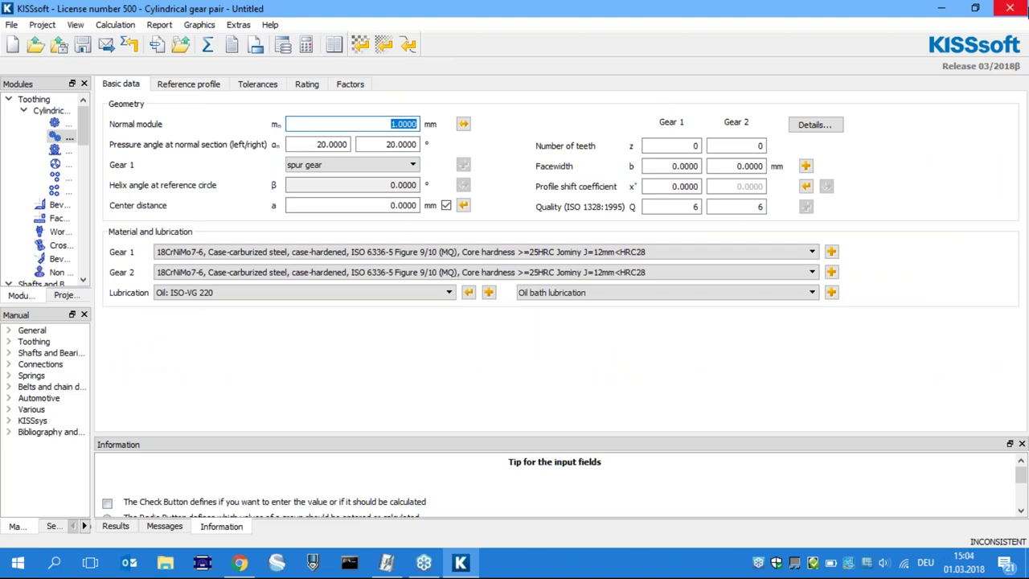
text(2)
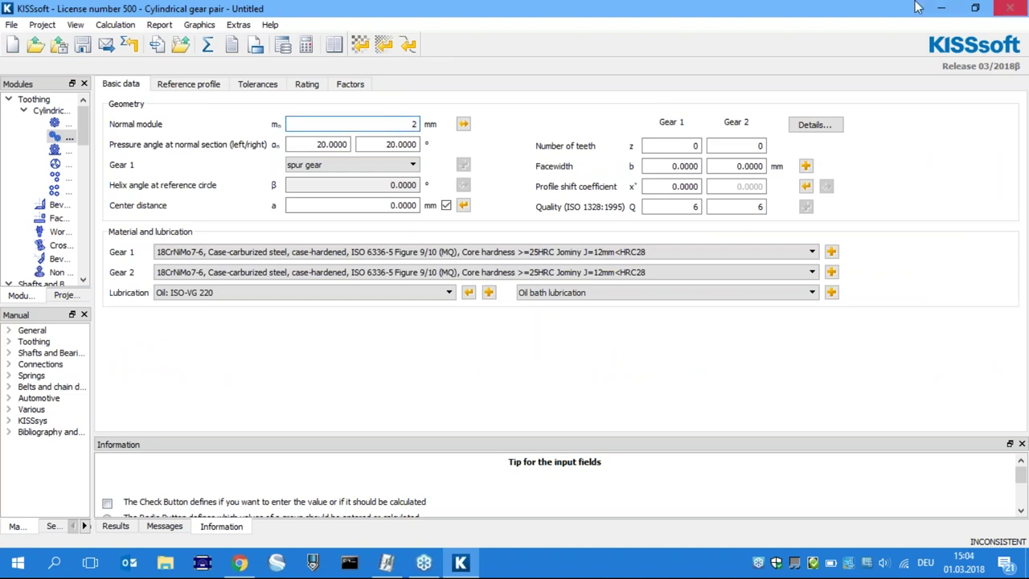
click(307, 143)
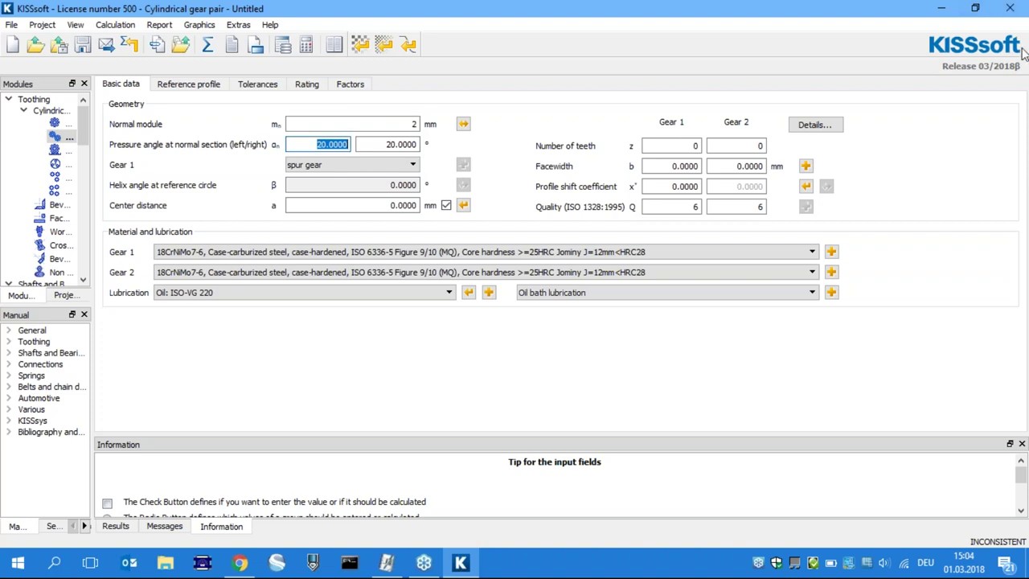
text(15)
key(Tab)
text(2)
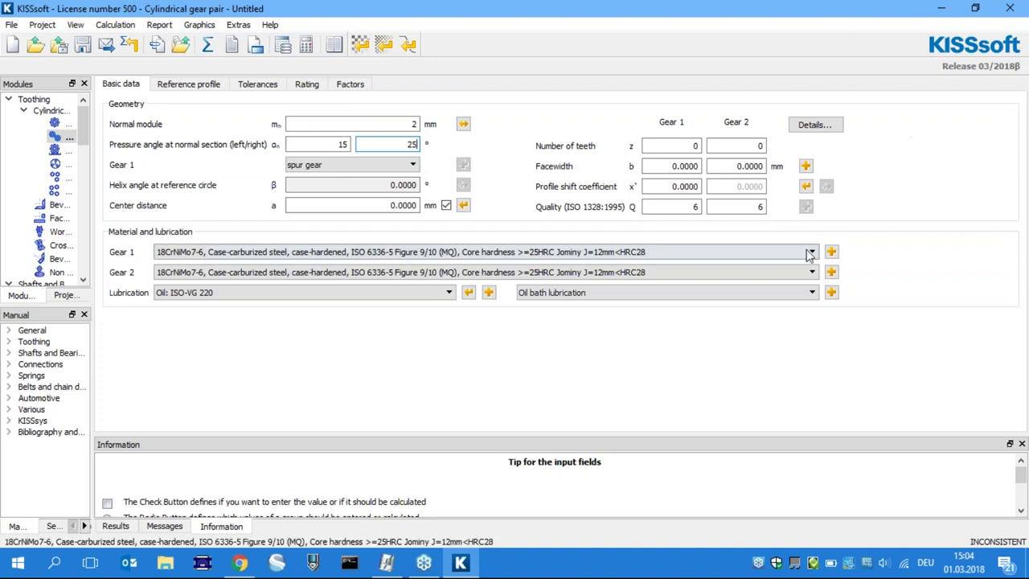
Stop prescribing the center distance and set the number of teeth to 19 for gear 1 and 31 for gear 2.
click(446, 205)
click(696, 145)
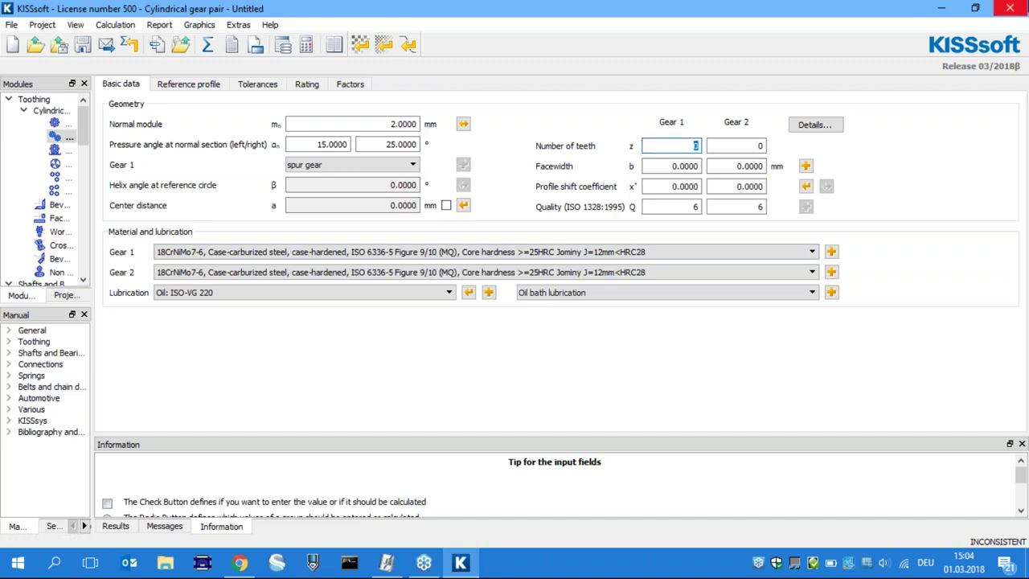
key(Tab)
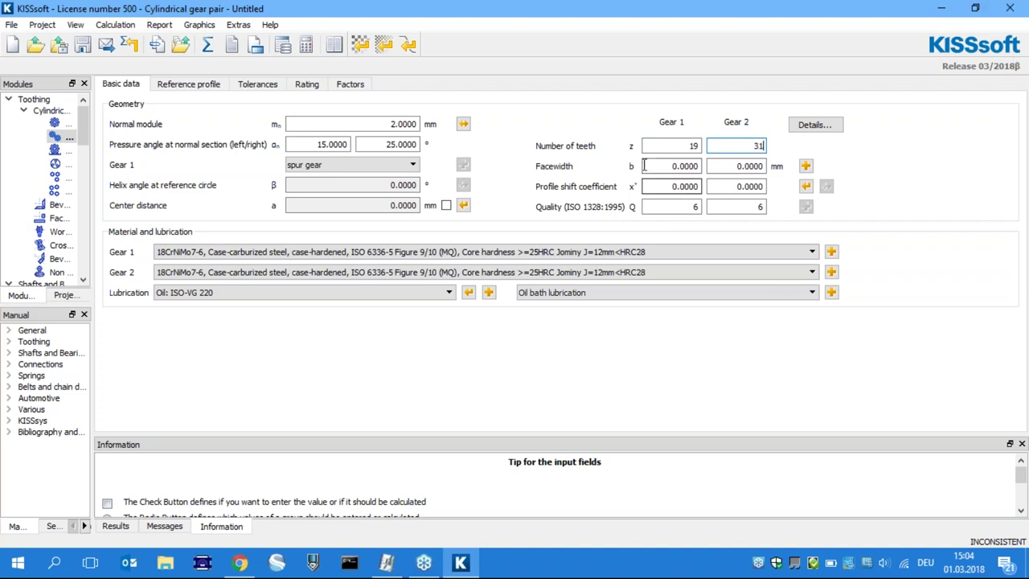
Set the facewidth of gear 1 and gear 2 to 5 mm each.
click(644, 166)
text(5)
key(Tab)
text(5)
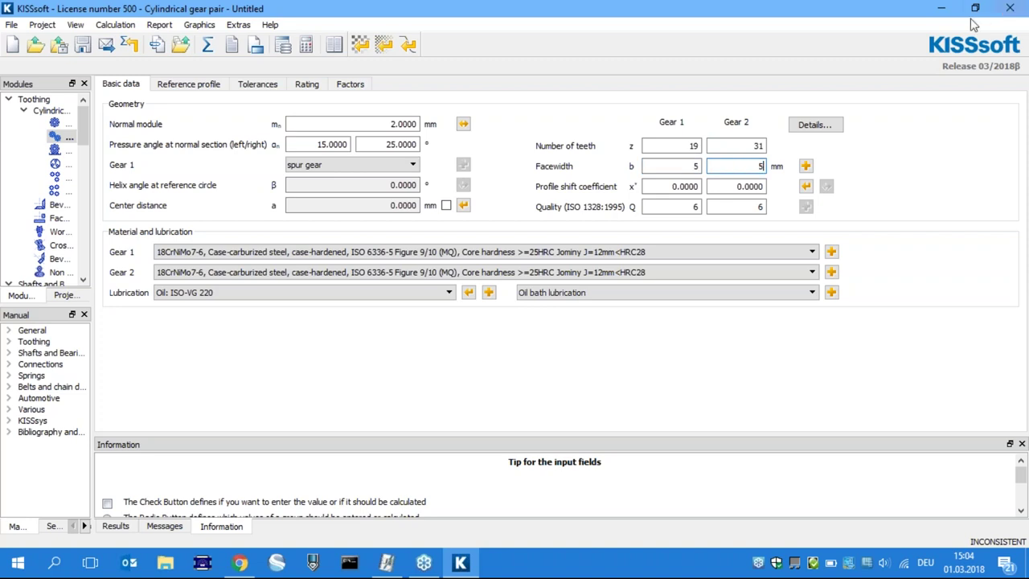
Deactivate the Rating part of the gear pair calculation.
click(119, 26)
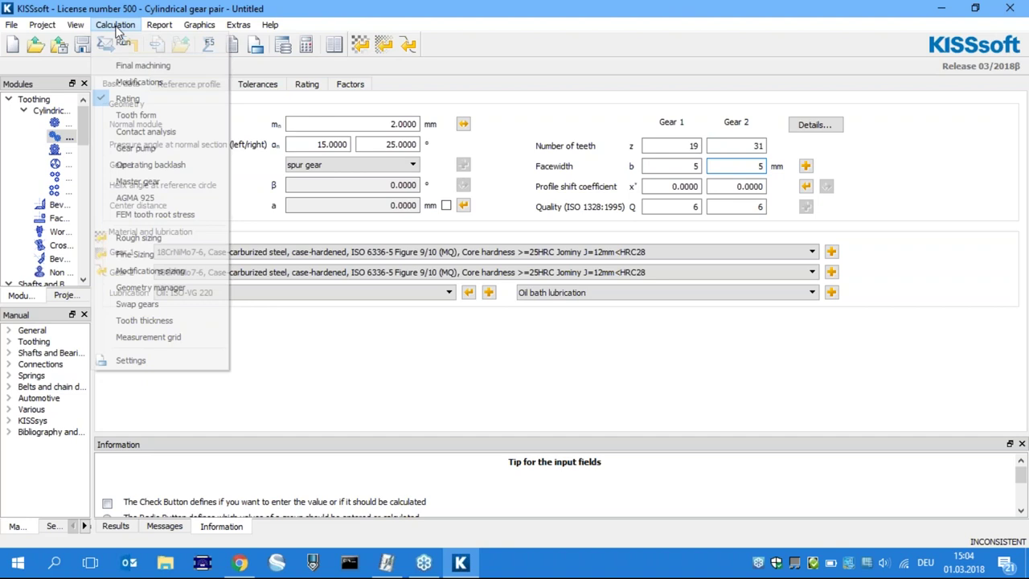
click(129, 98)
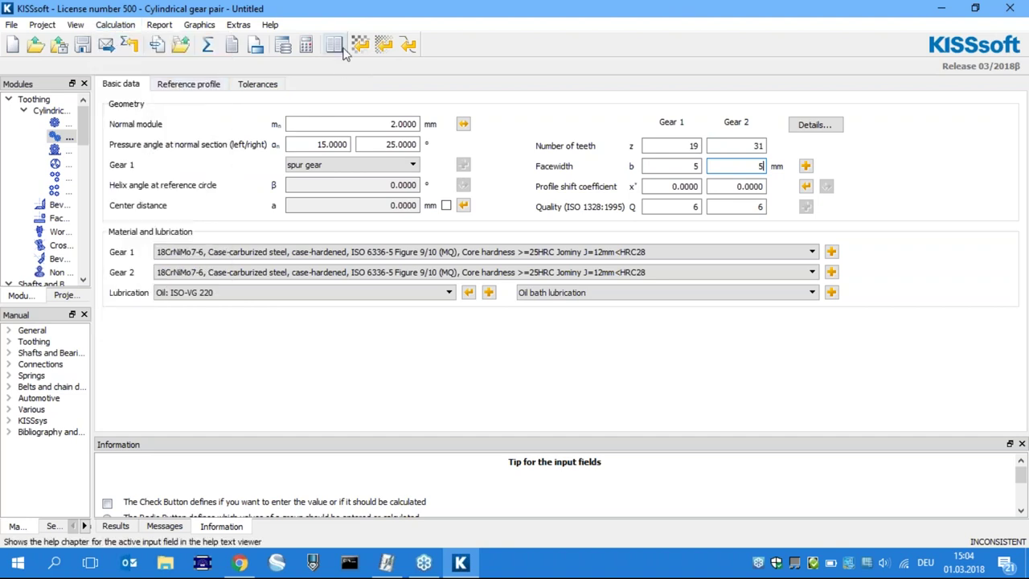
click(117, 25)
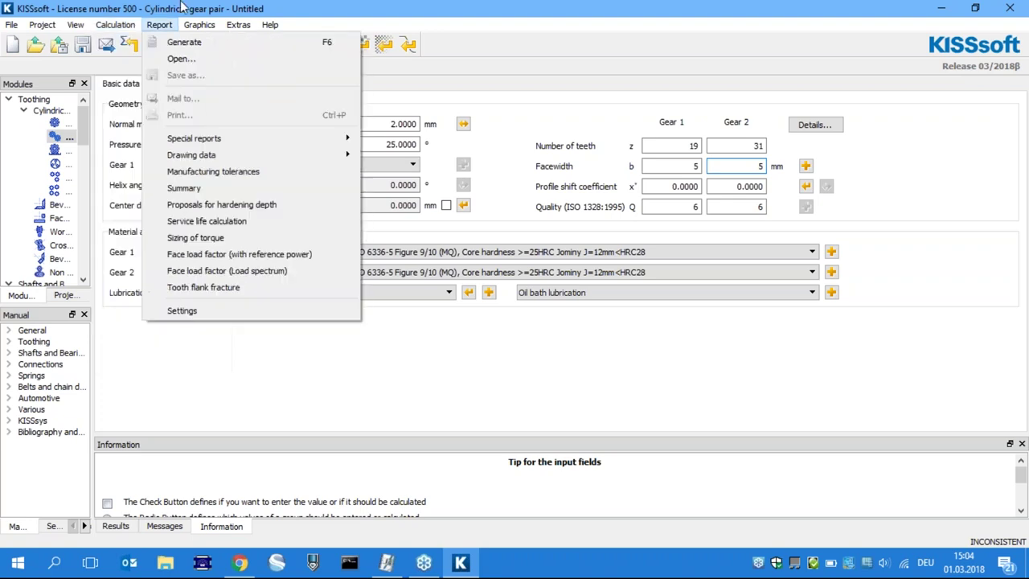
click(183, 7)
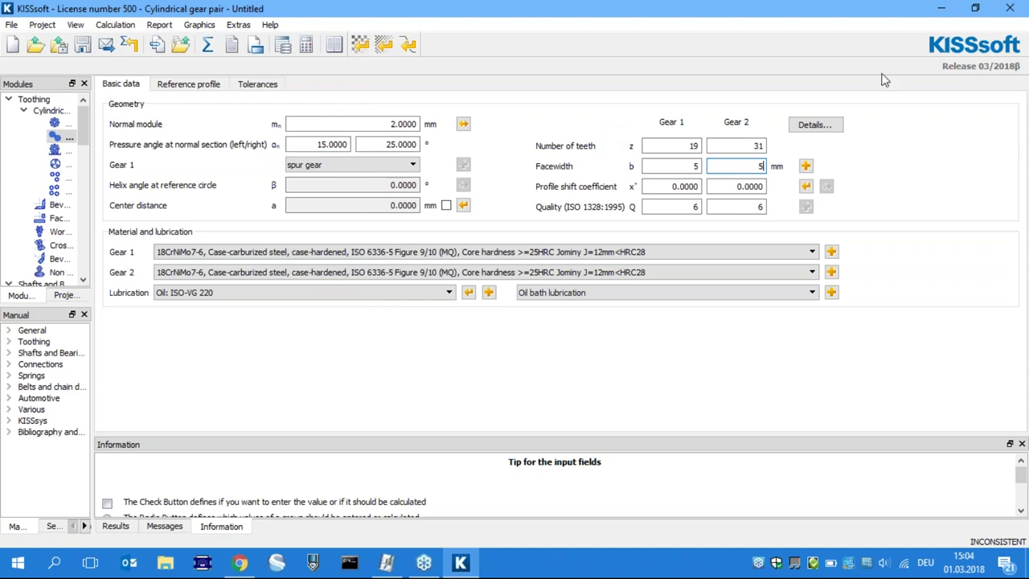
Have the root radius coefficients in the reference profiles of both gears calculated automatically.
click(188, 83)
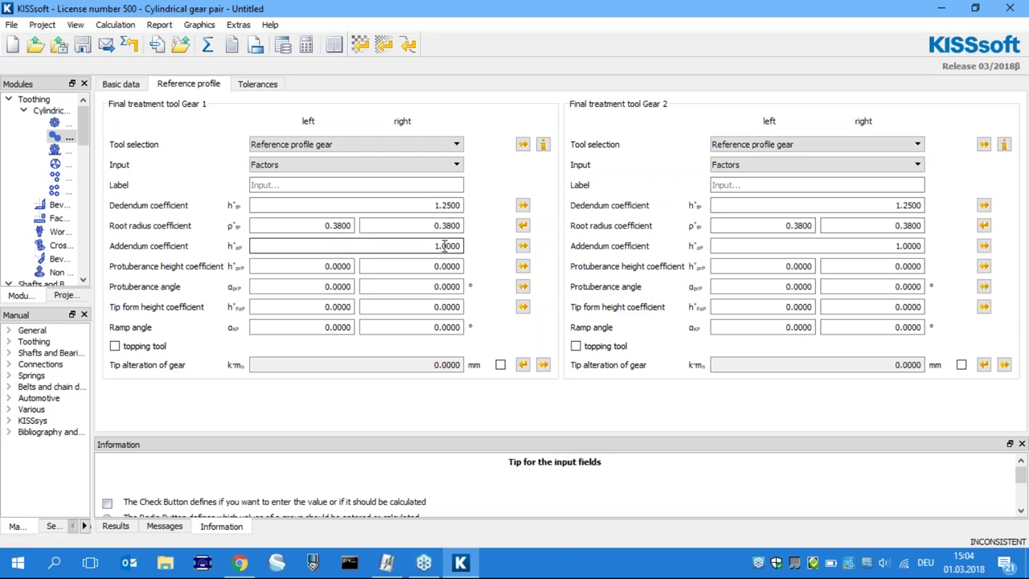
click(522, 226)
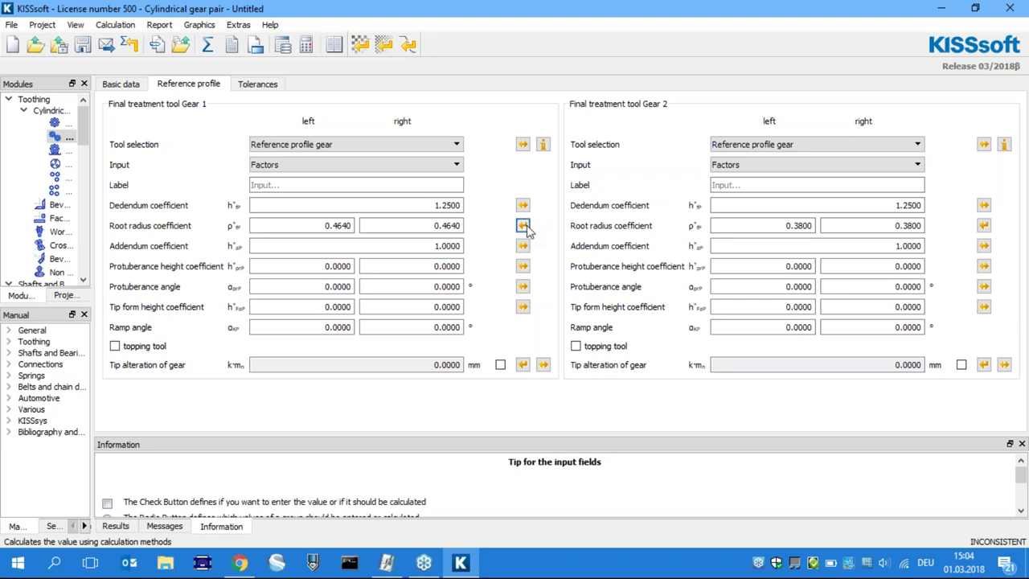
click(983, 225)
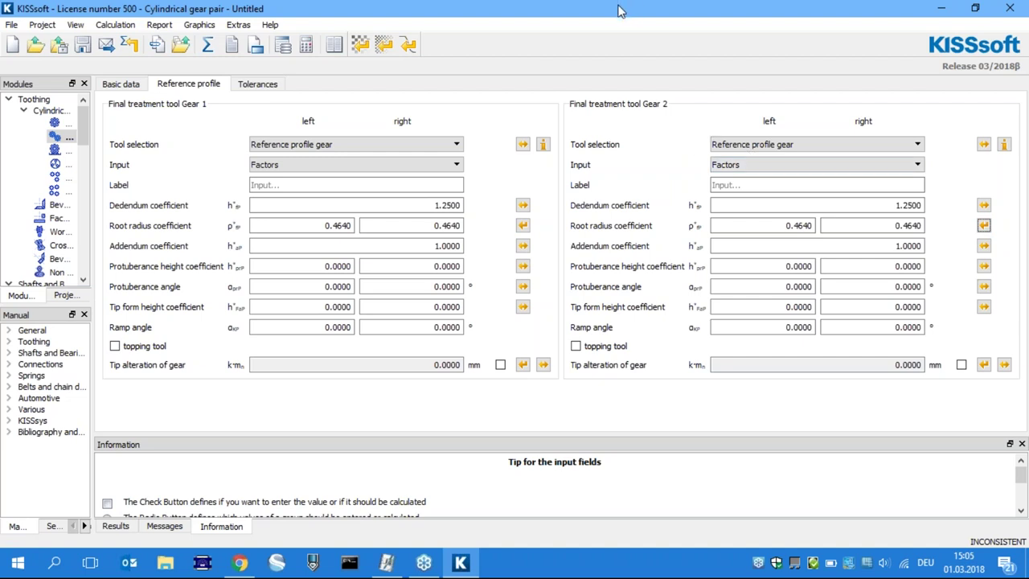
Run the gear pair calculation and acknowledge all of its information and warning messages.
click(207, 45)
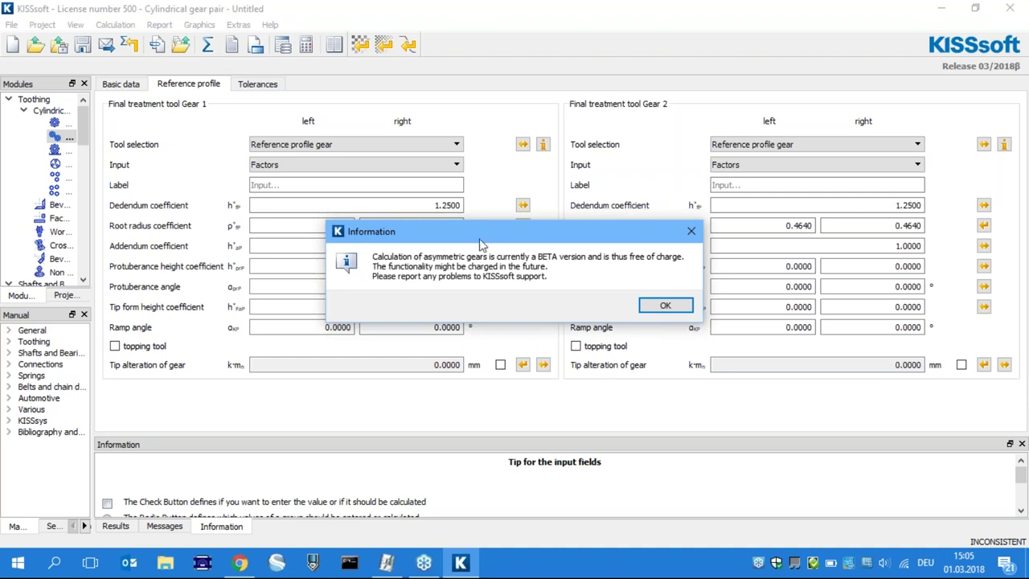
drag(514, 239, 584, 177)
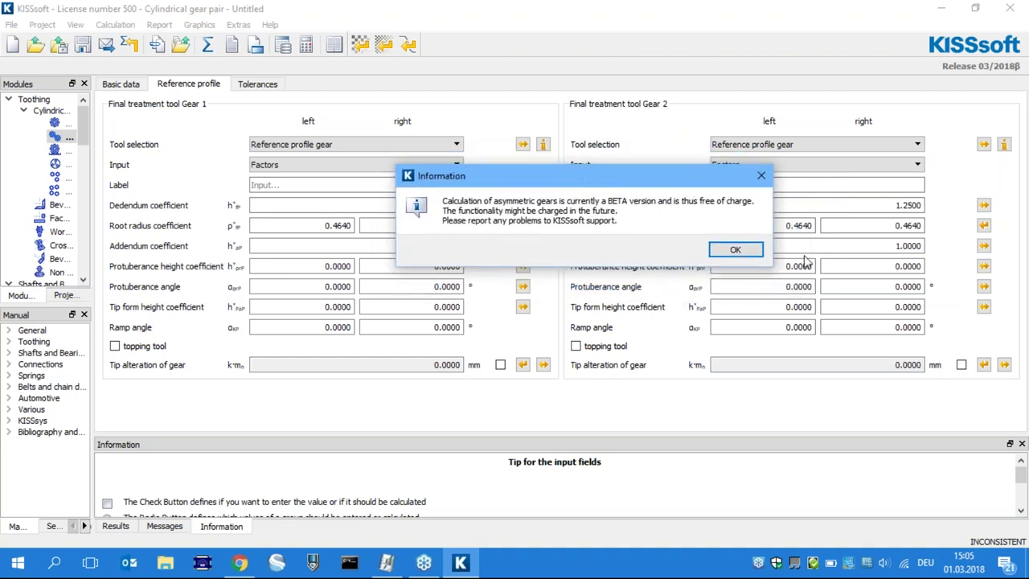
click(739, 255)
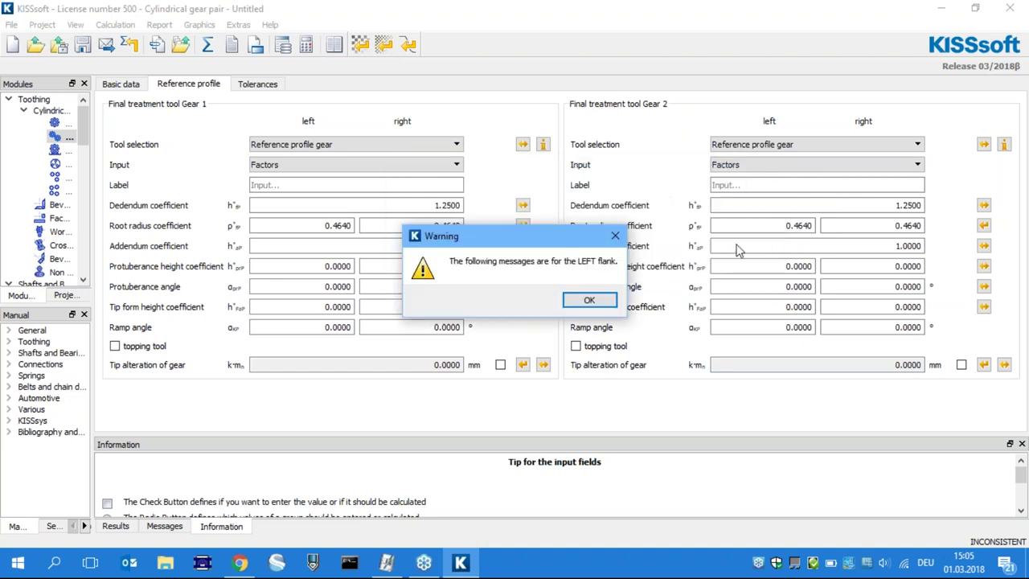
drag(451, 238, 471, 138)
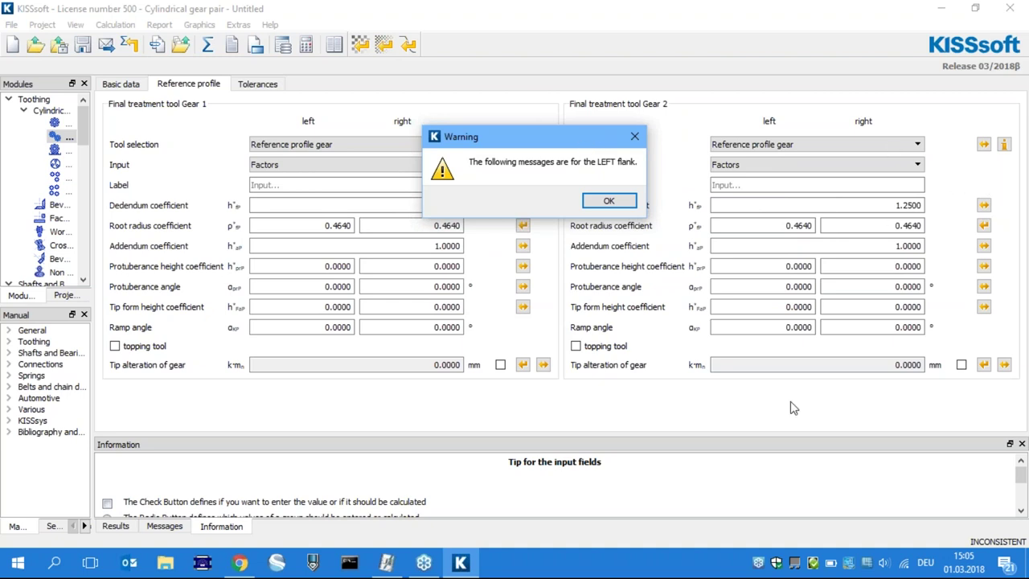
click(616, 201)
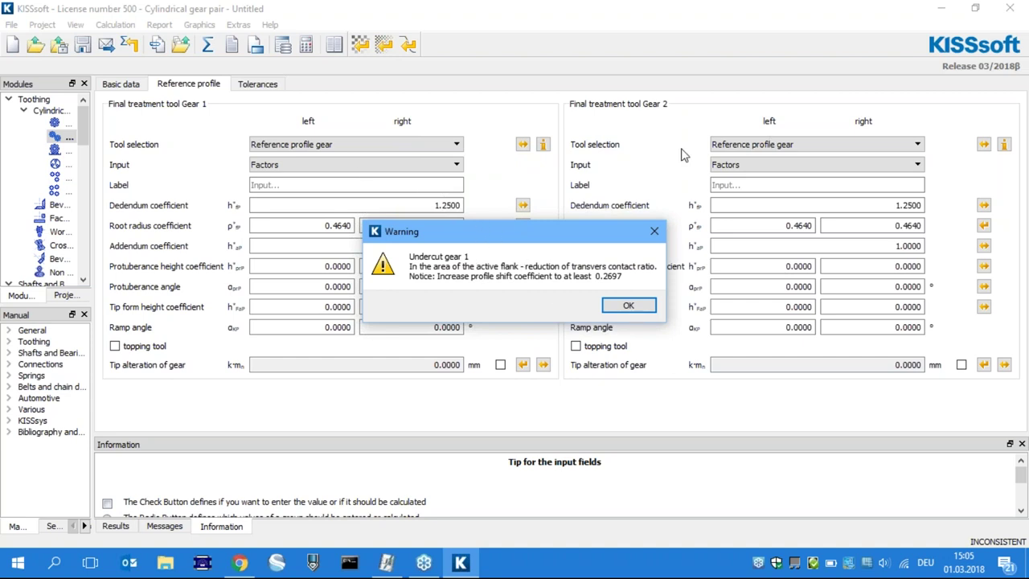
click(628, 308)
click(634, 309)
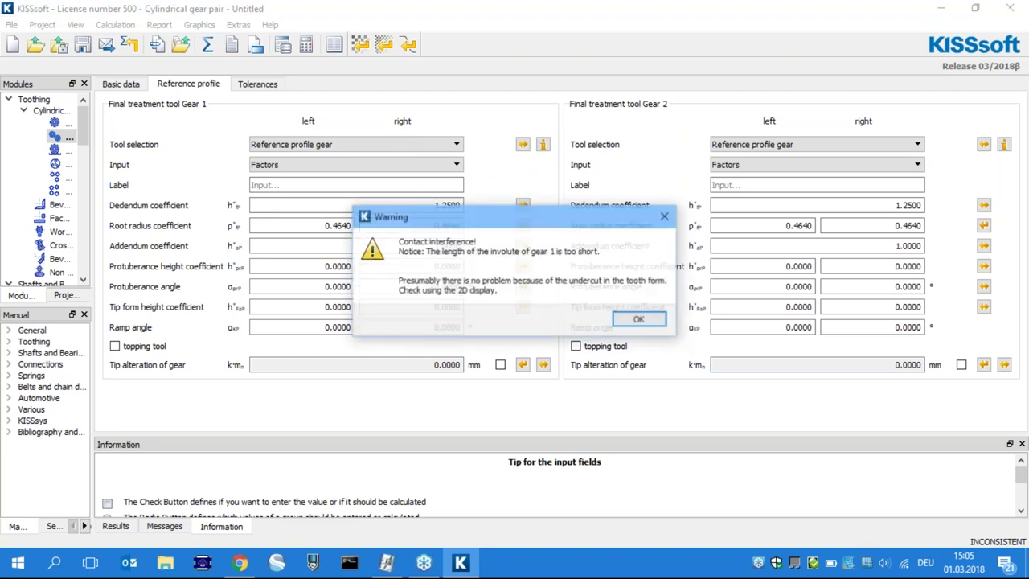
click(635, 319)
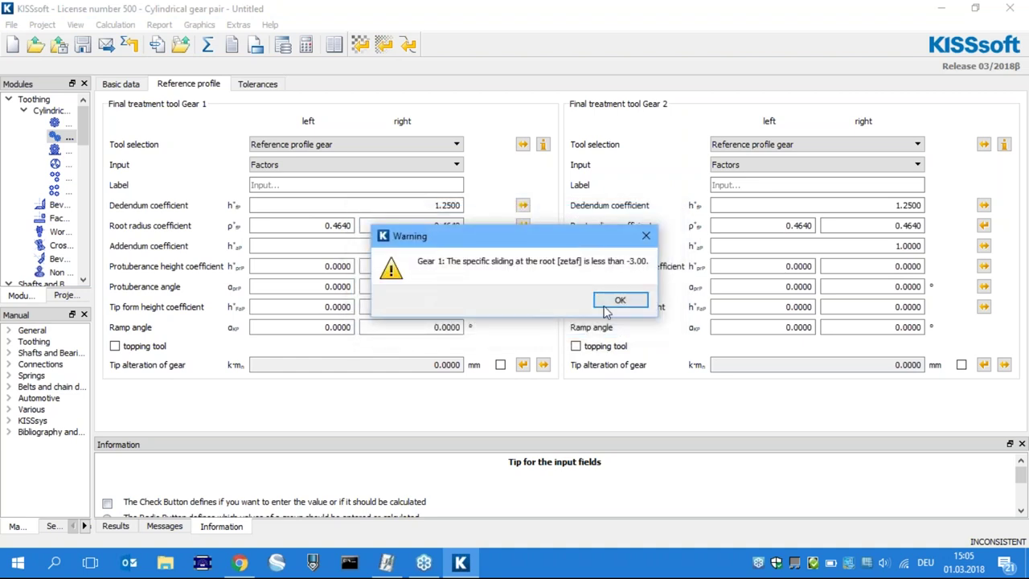
click(615, 302)
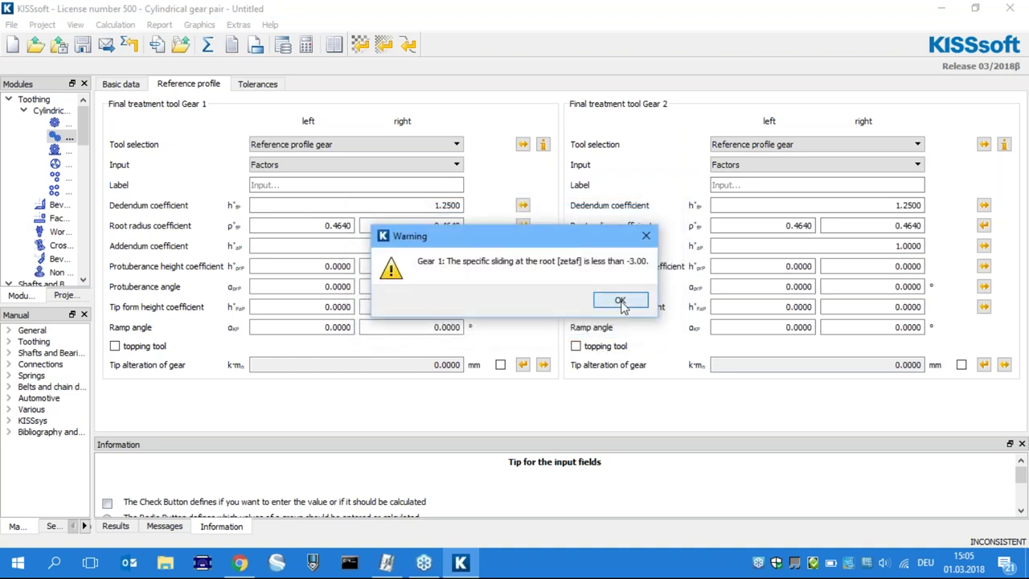
Open the 2D geometry graphic and enlarge it to examine the meshing of the asymmetric teeth.
click(200, 25)
mouse_move(213, 42)
click(328, 41)
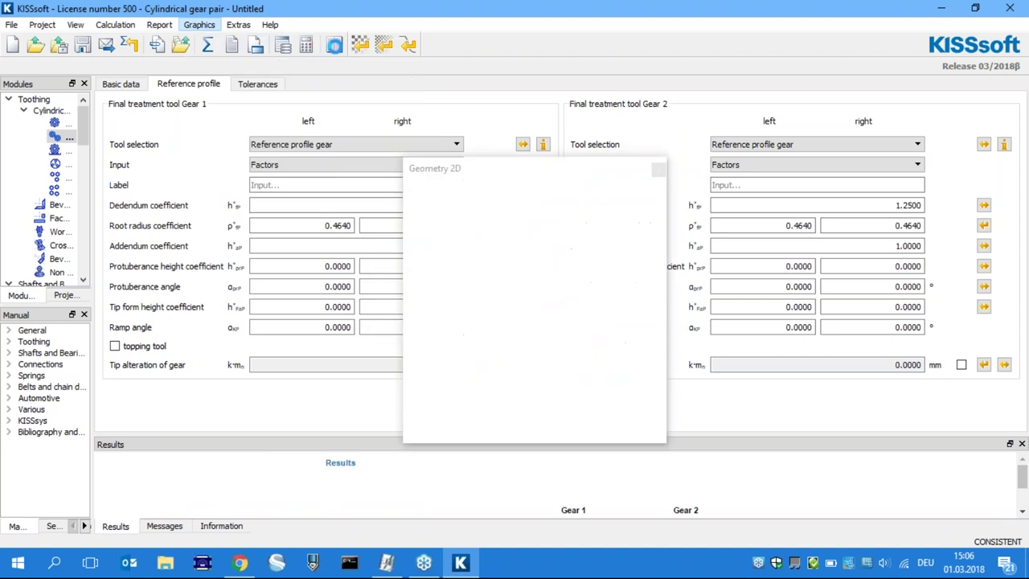
drag(518, 169, 291, 16)
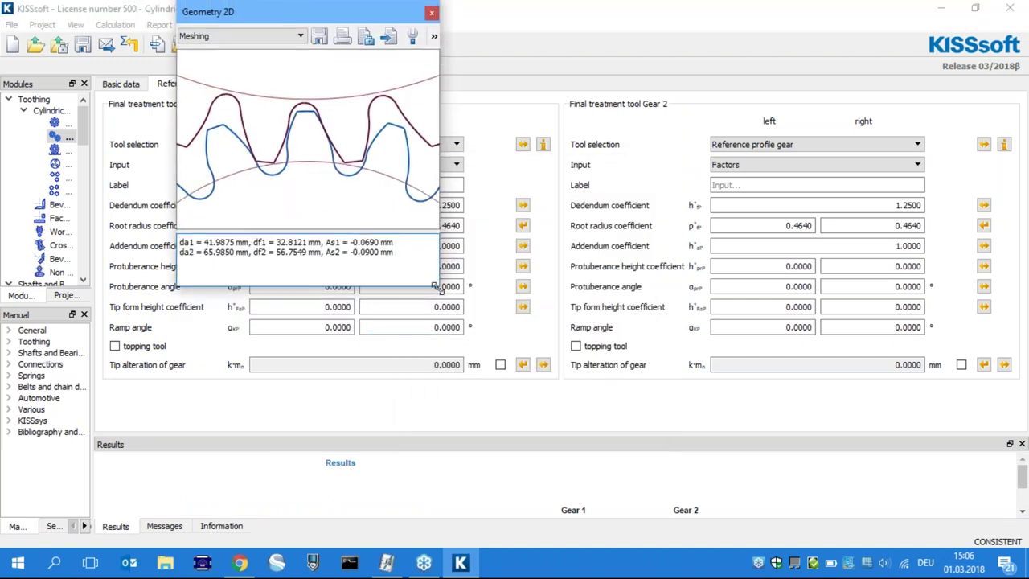
drag(442, 294, 891, 518)
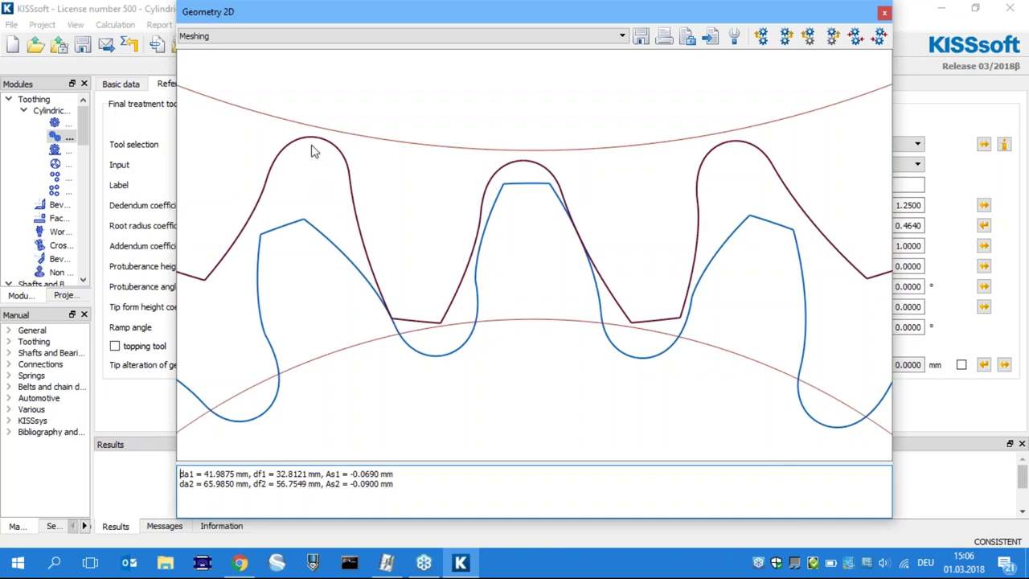
View Manufacturing Gear 1 and Generating cuts Gear 1 in the 2D geometry graphic, and close the graphic.
click(237, 41)
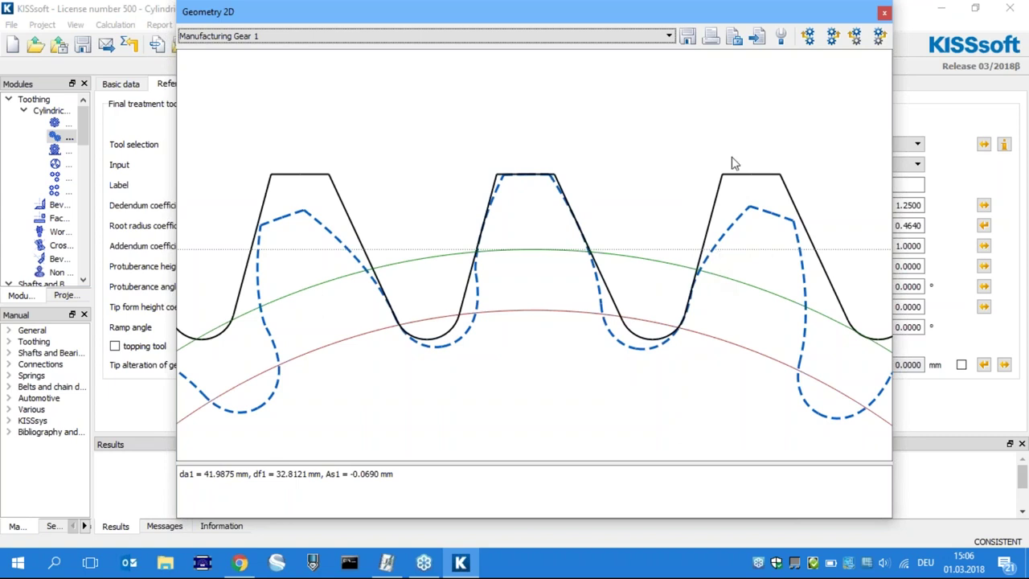
click(225, 36)
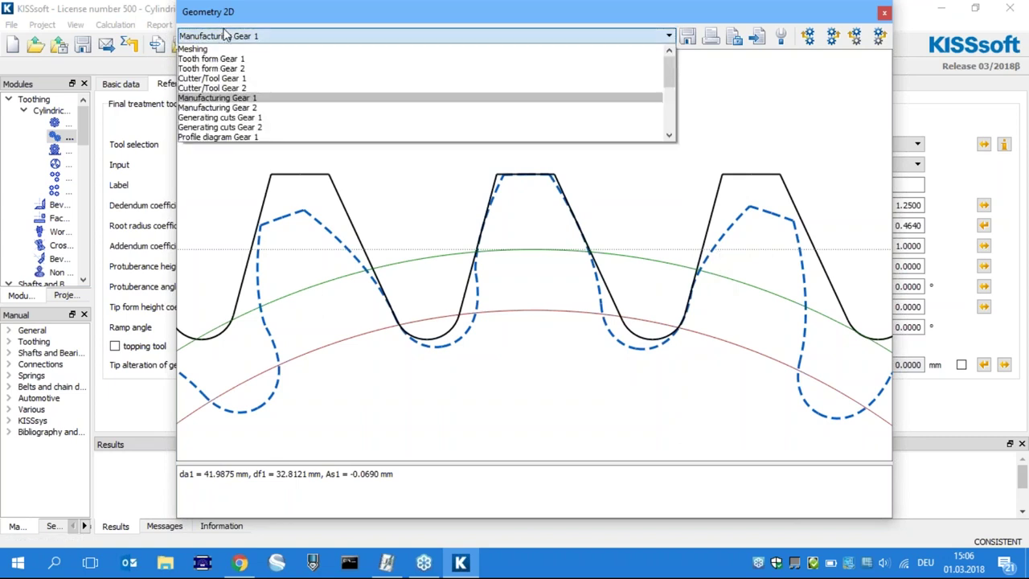
click(243, 118)
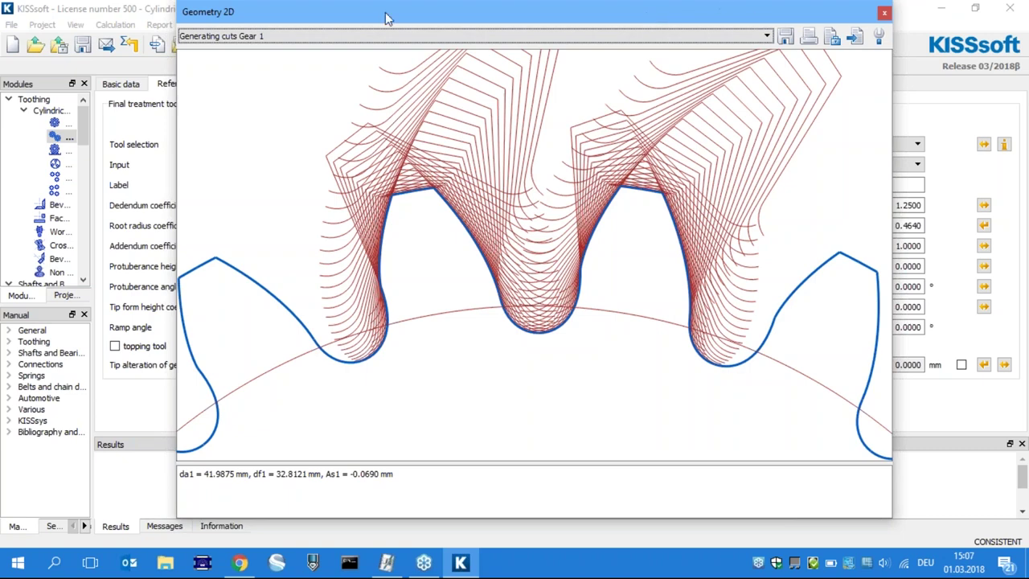
drag(450, 16, 454, 142)
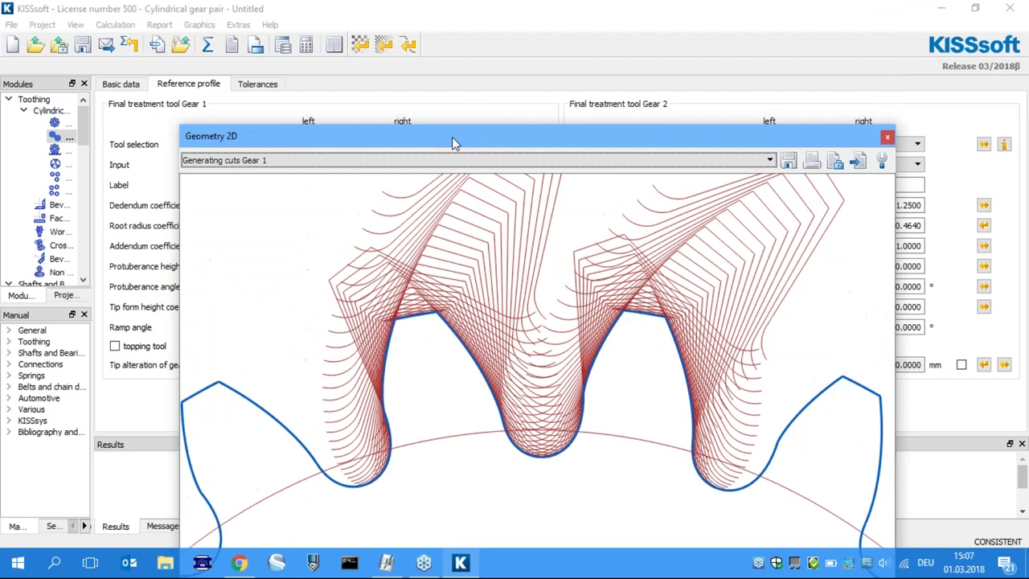
click(887, 138)
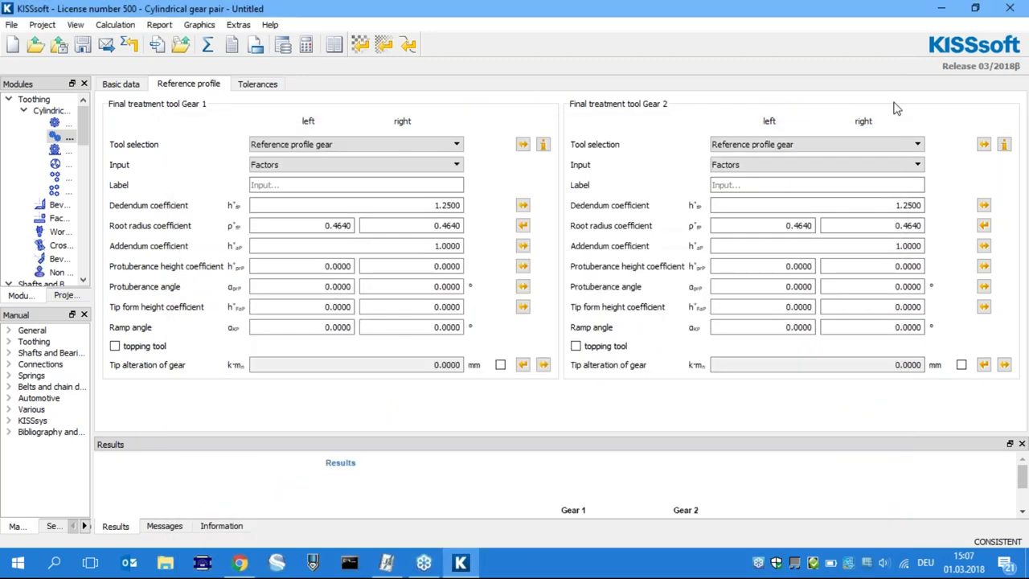
Activate the Rating part of the calculation and set the scuffing and micropitting methods to No calculation.
click(104, 25)
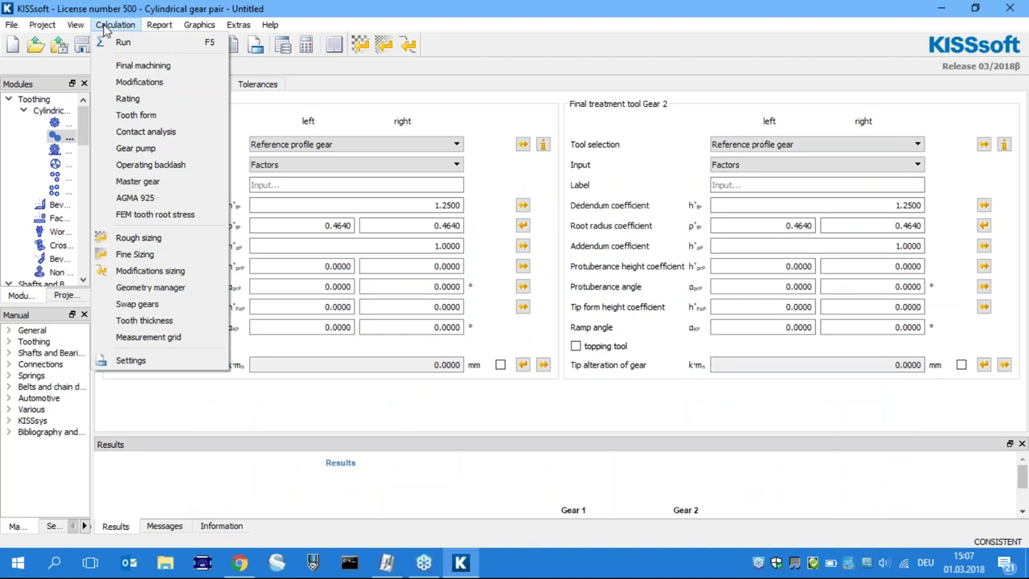
click(127, 98)
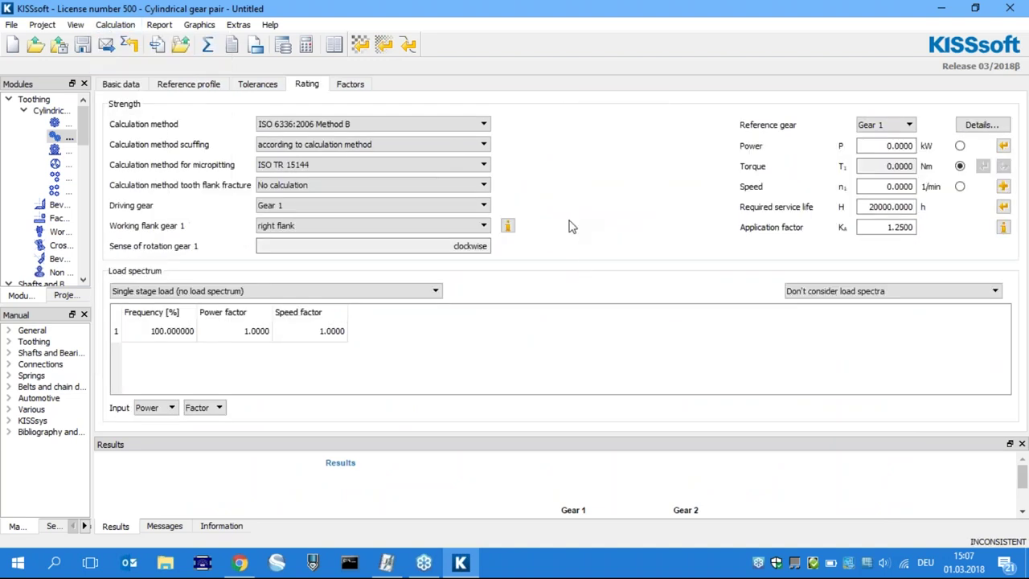
click(327, 146)
click(319, 158)
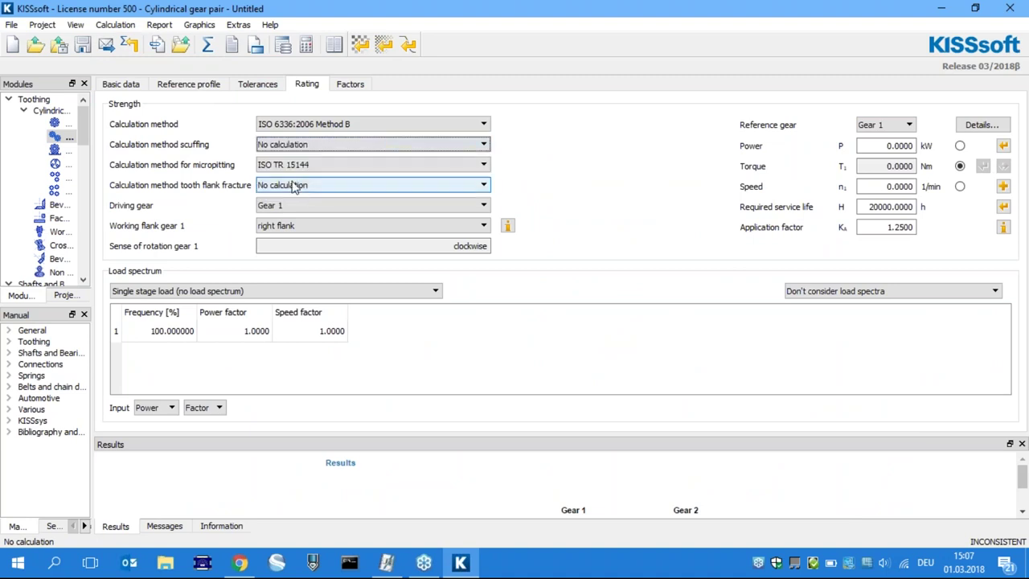
click(289, 168)
click(302, 178)
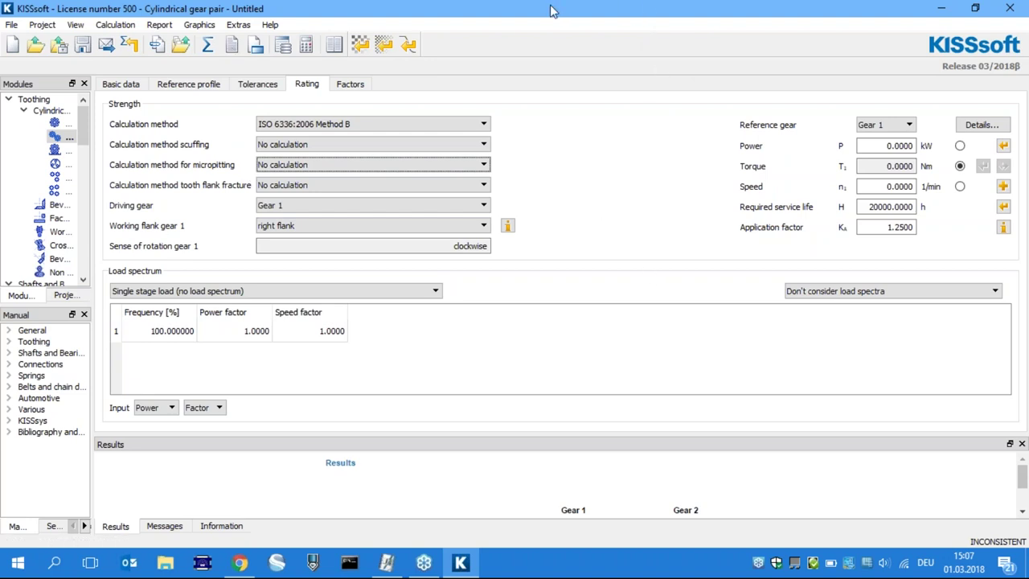
Set the power to 1 kW and the speed to 1500 1/min for reference gear 1.
click(884, 145)
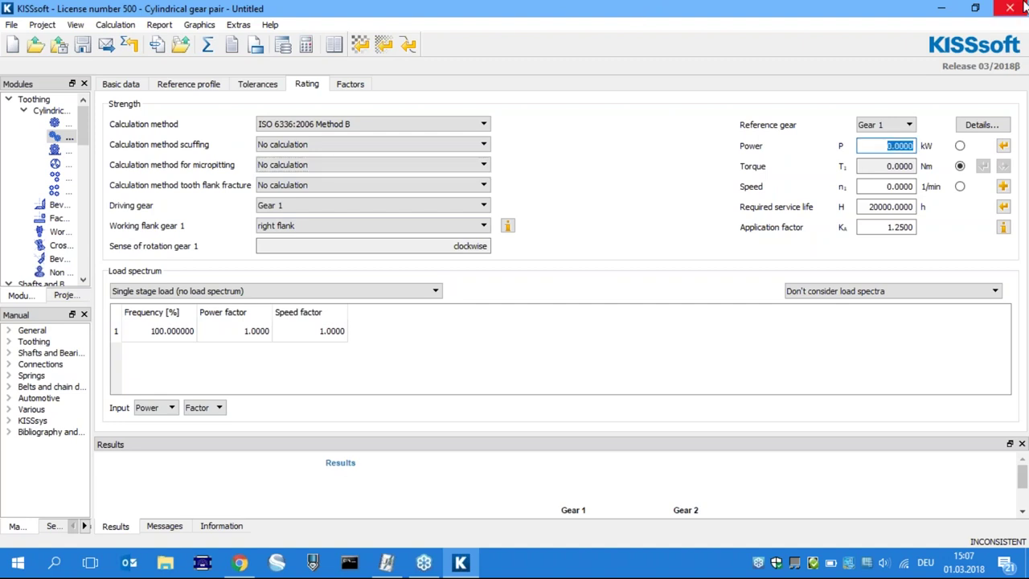
text(5)
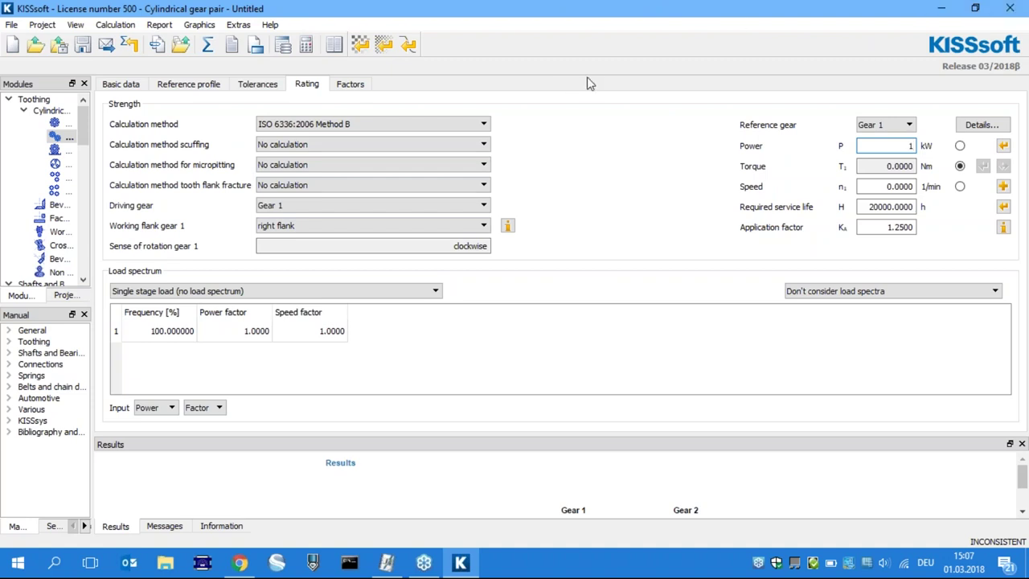
click(873, 185)
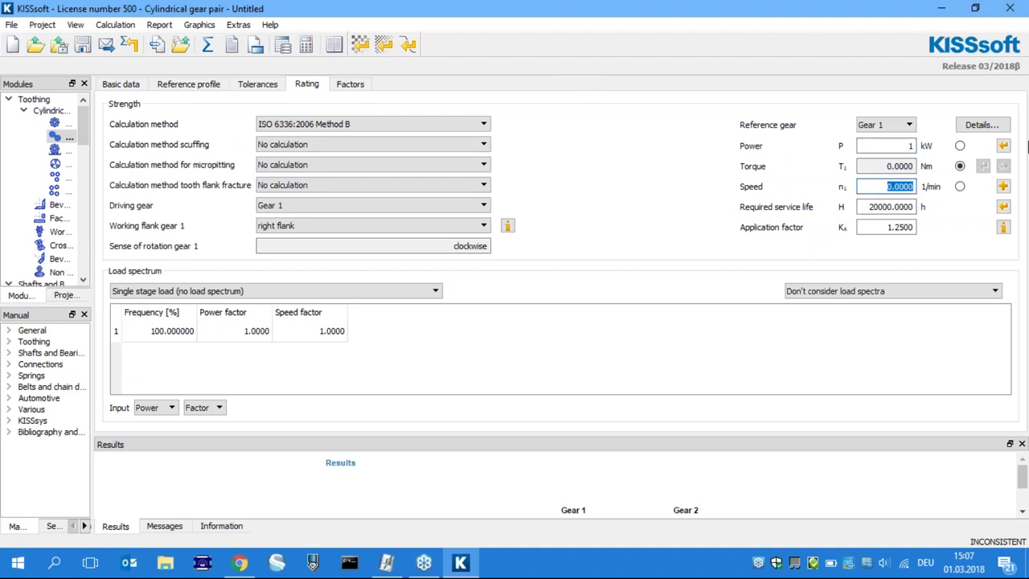
text(15)
Calculate the strength for the right working flank and place the results in a floating window below the strength inputs.
click(207, 45)
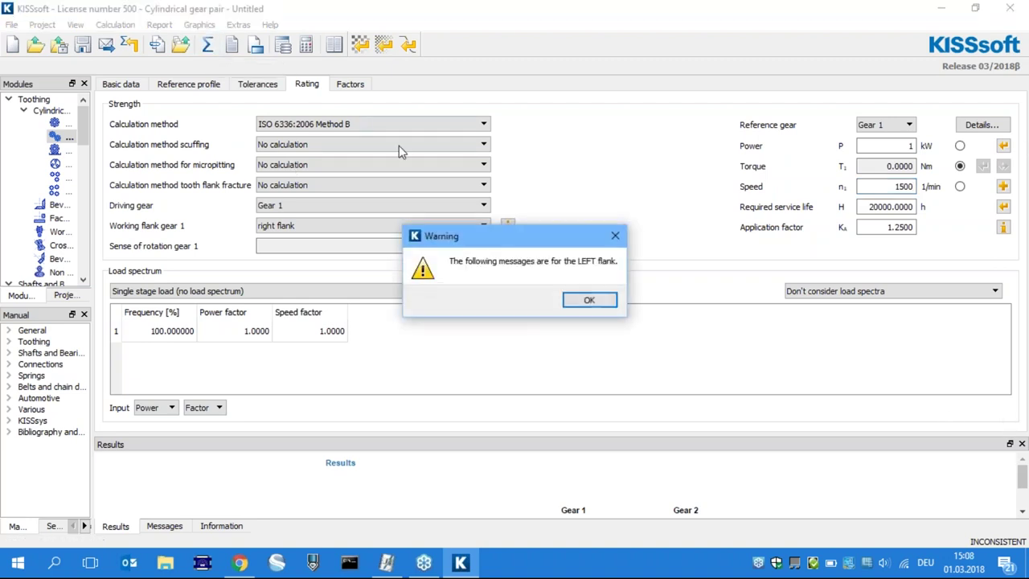
click(597, 301)
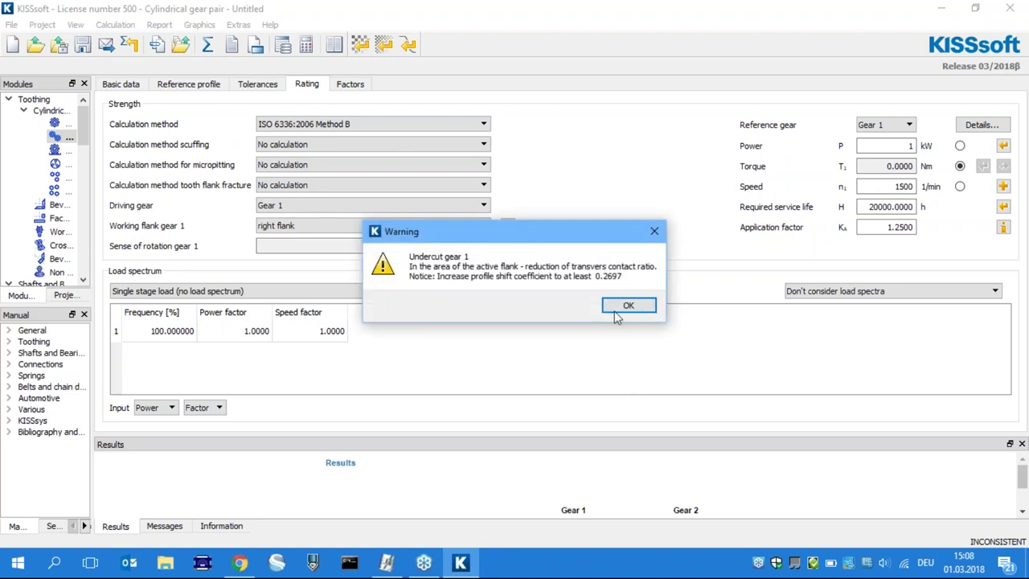
click(629, 307)
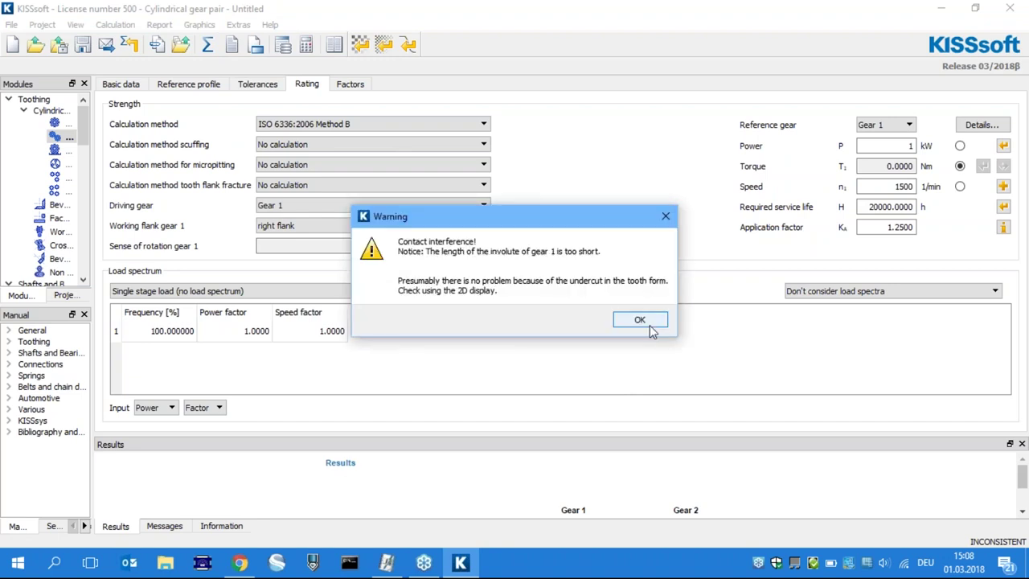
click(652, 325)
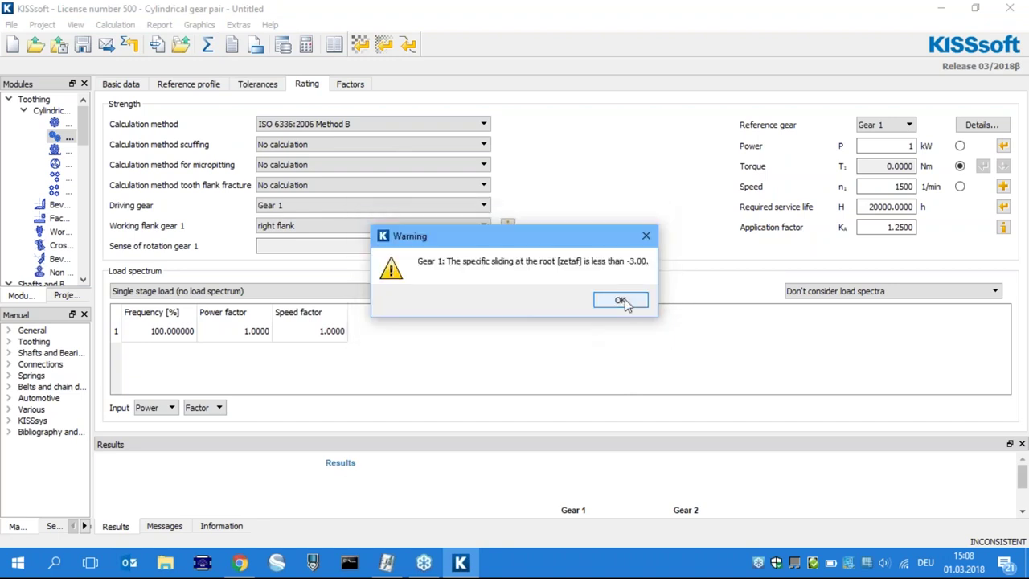
click(624, 301)
drag(382, 444, 526, 345)
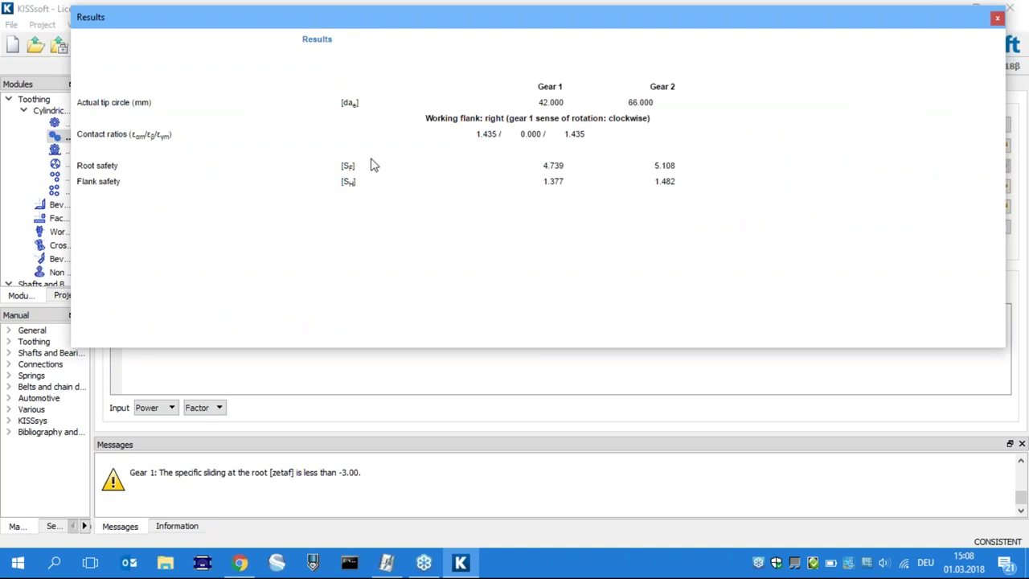
drag(344, 24, 454, 281)
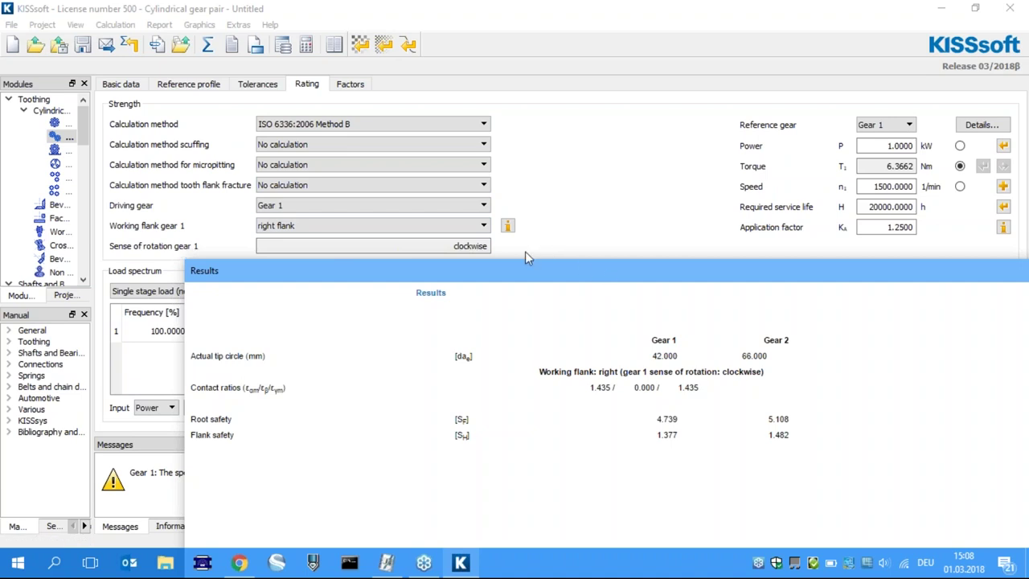
Set the working flank of gear 1 to left flank and recalculate, acknowledging the warnings.
click(335, 225)
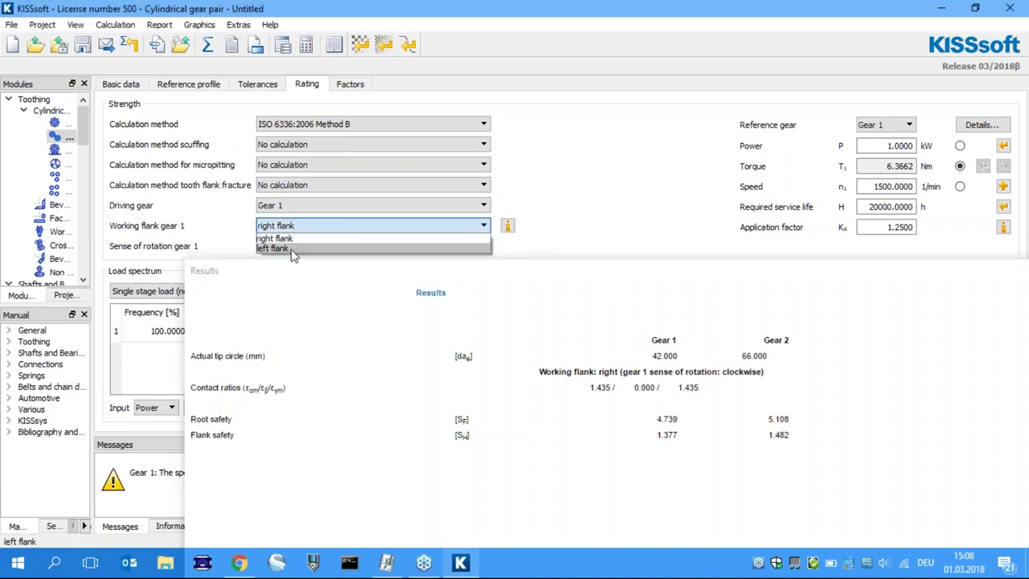
click(296, 248)
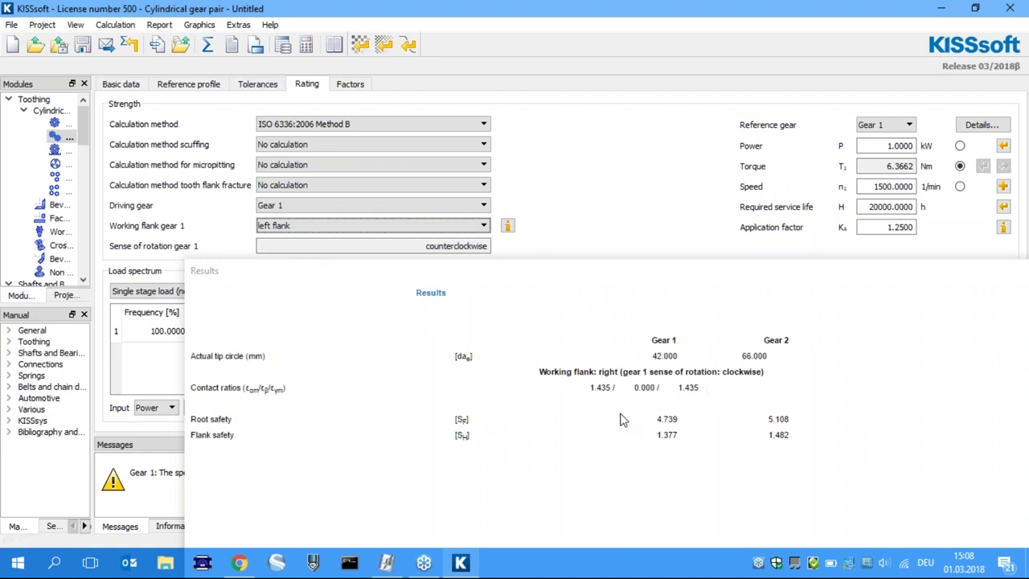
click(208, 44)
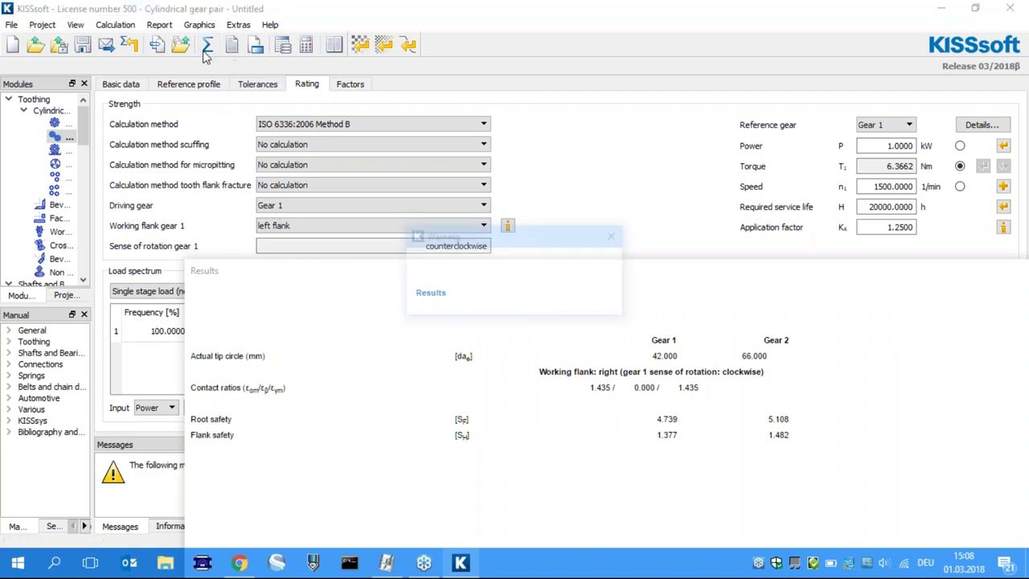
click(593, 299)
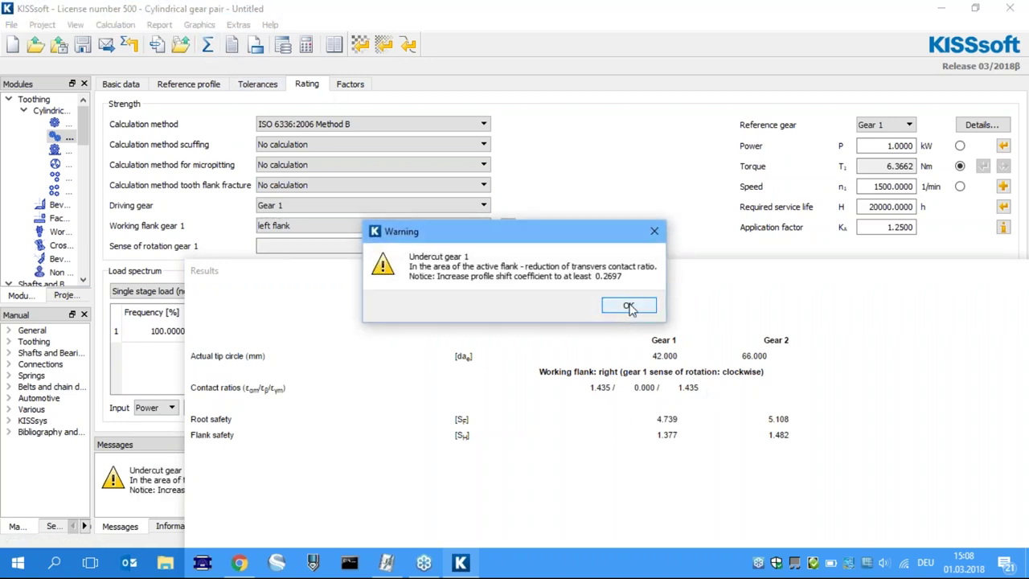
click(648, 306)
click(646, 308)
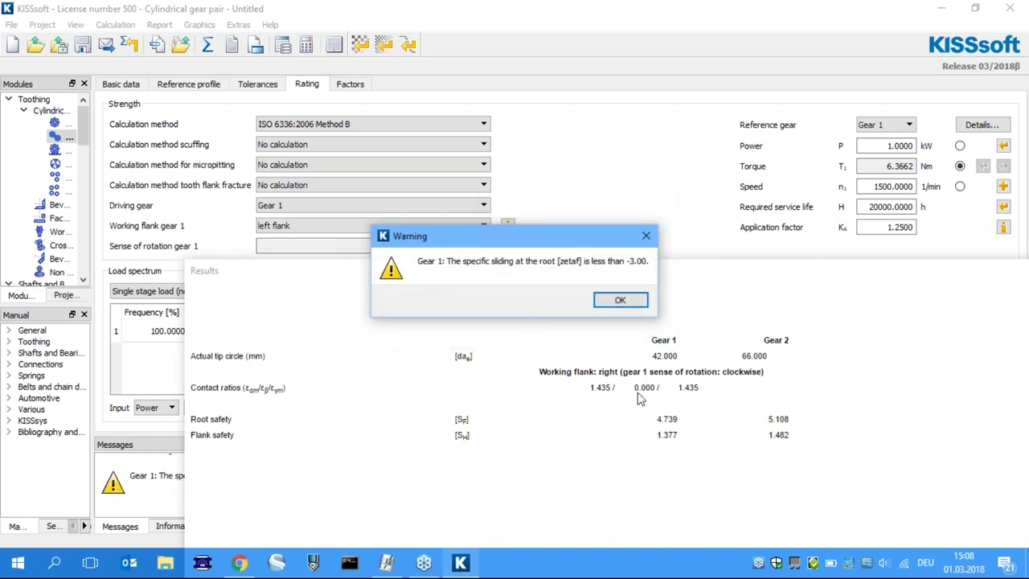
click(620, 302)
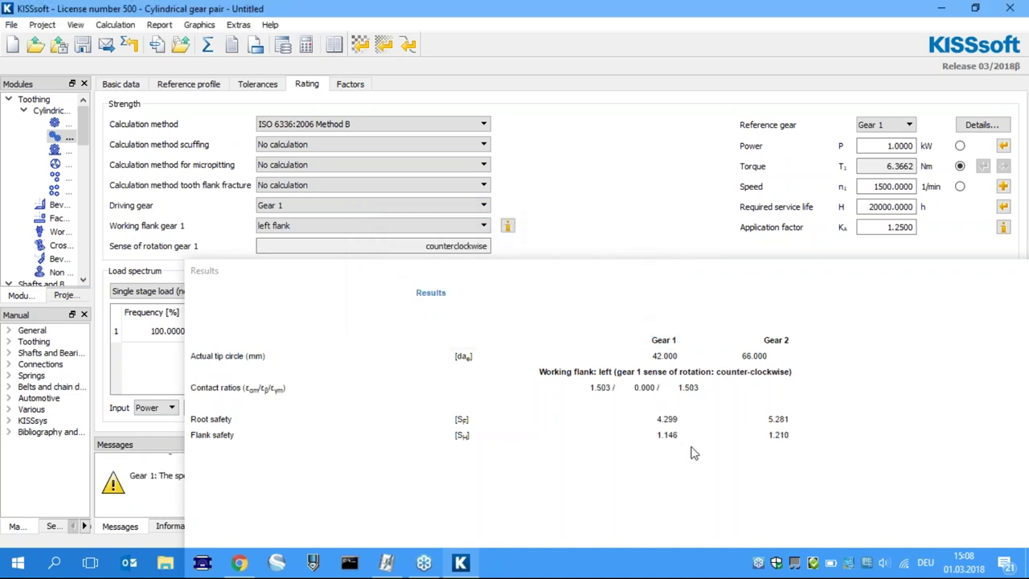
Put away the floating results window and load the example CylGearPair 1 (spur gear) from the cylindrical gears examples.
click(663, 435)
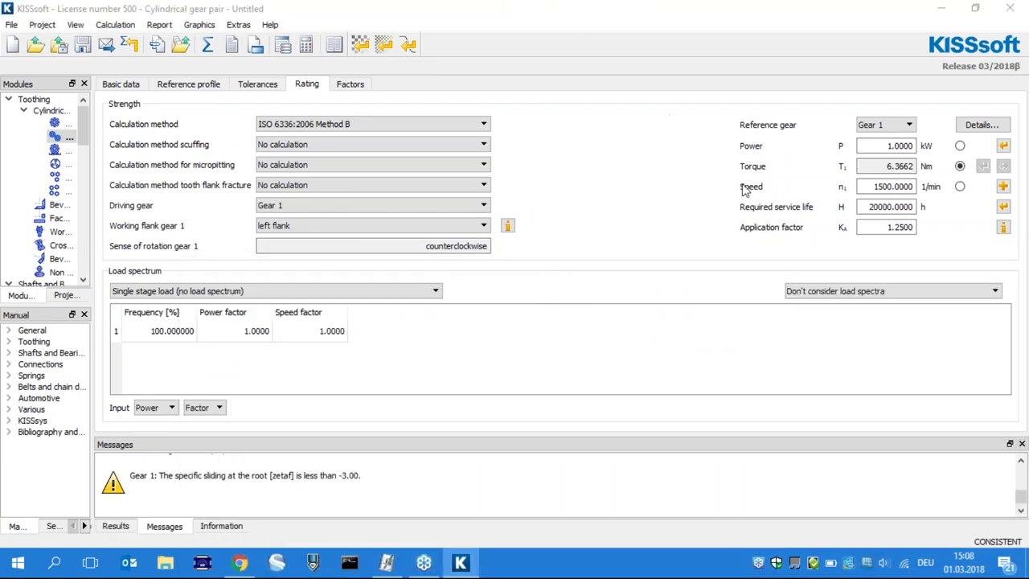
click(126, 87)
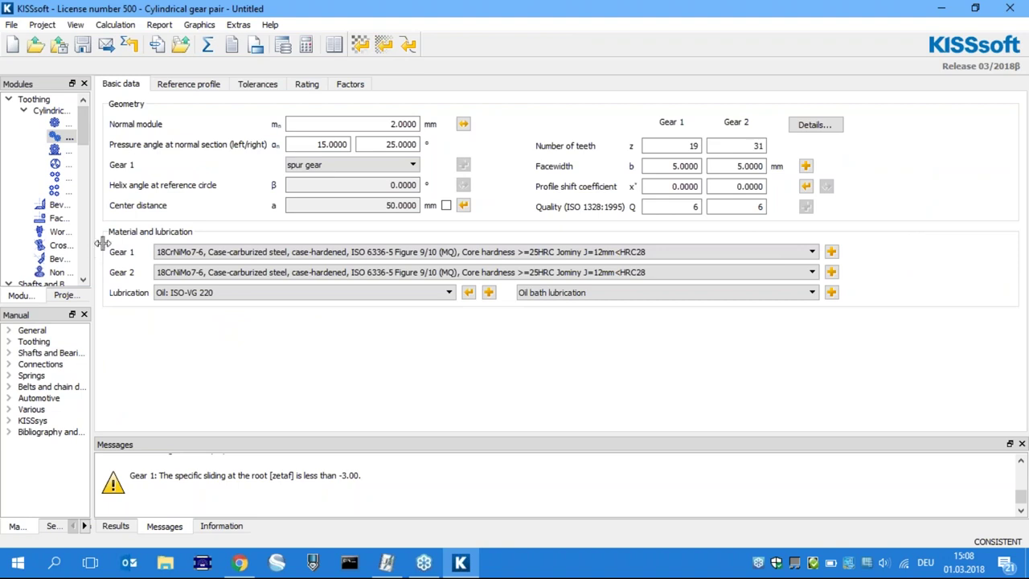
drag(93, 250, 293, 224)
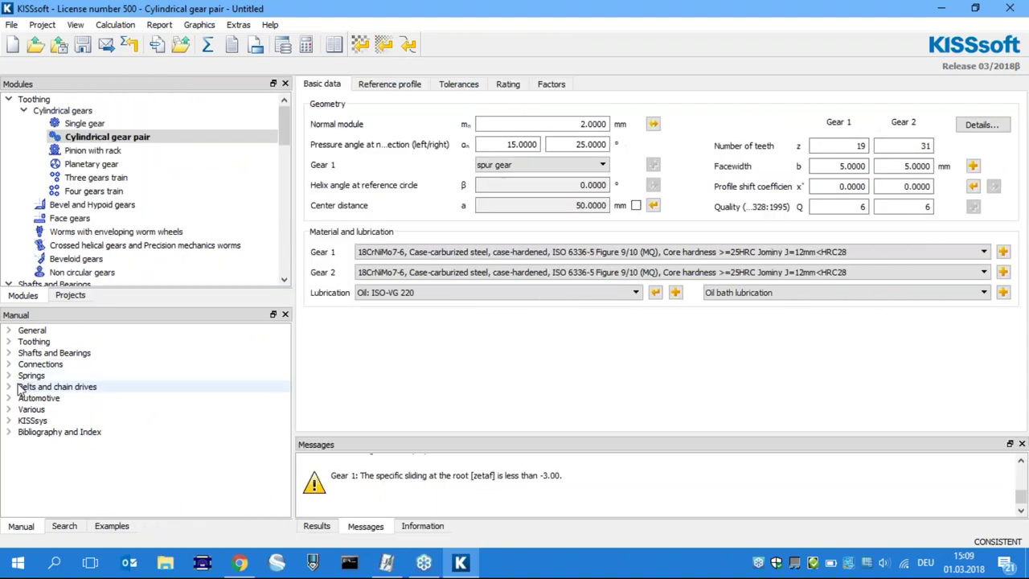
click(119, 528)
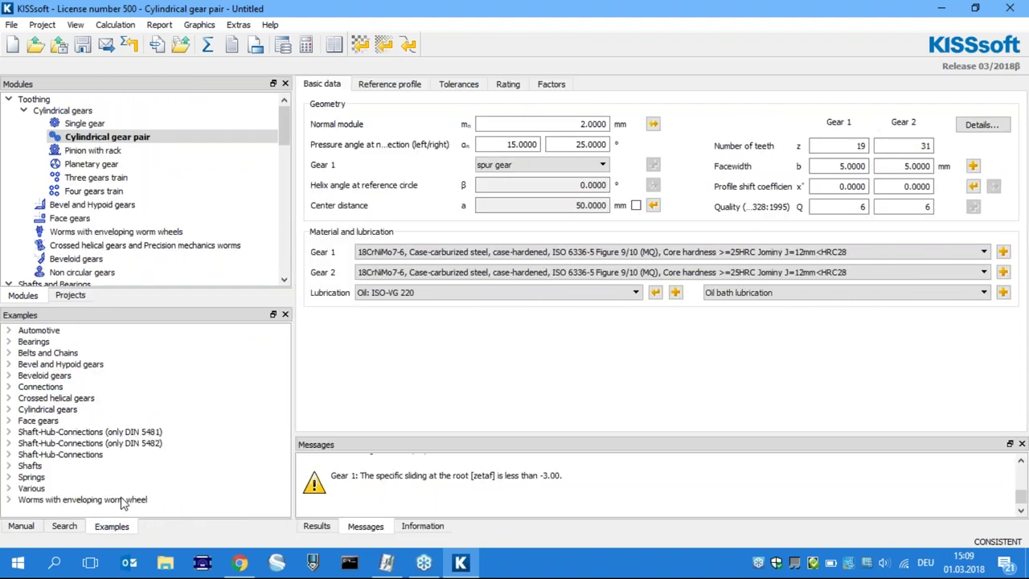
click(7, 409)
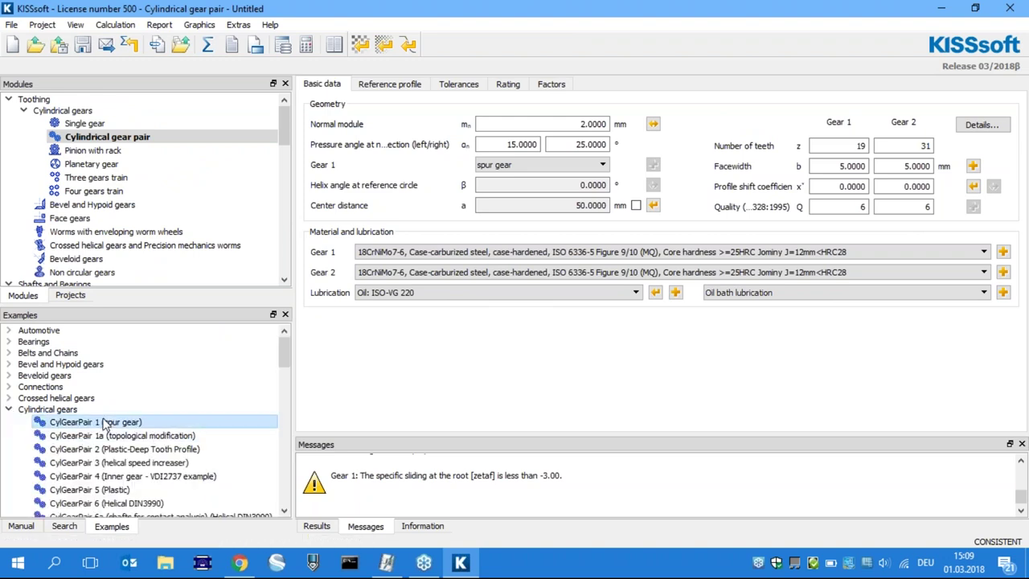
double_click(141, 421)
click(531, 299)
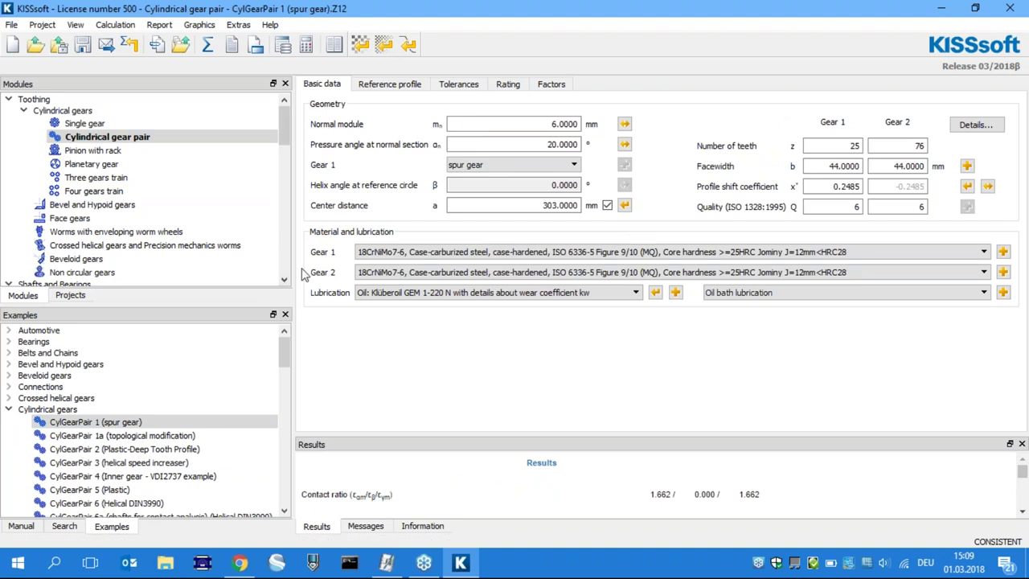
drag(294, 262, 91, 260)
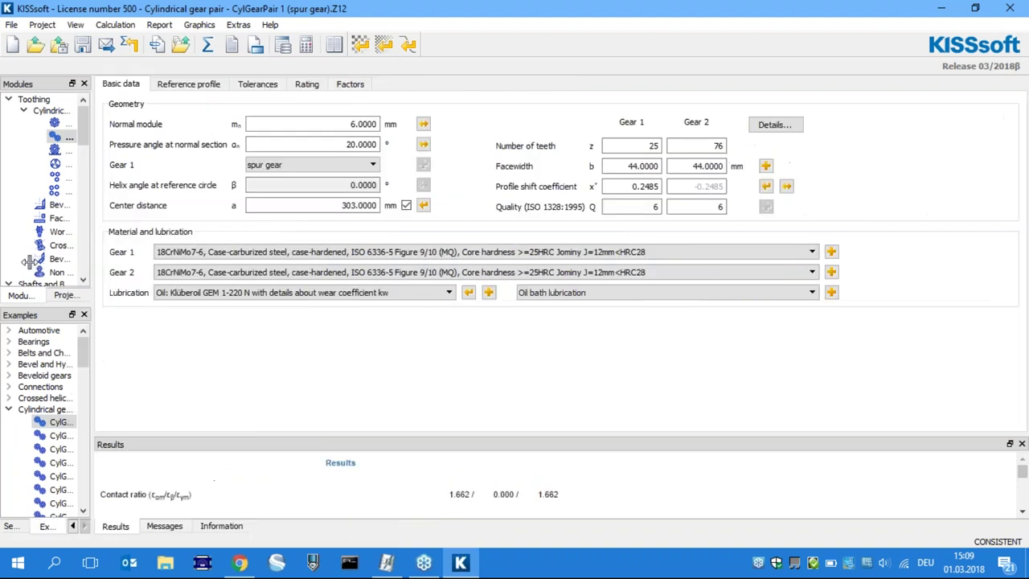
Activate the Contact analysis part of the calculation and run it, acknowledging the warnings.
click(125, 25)
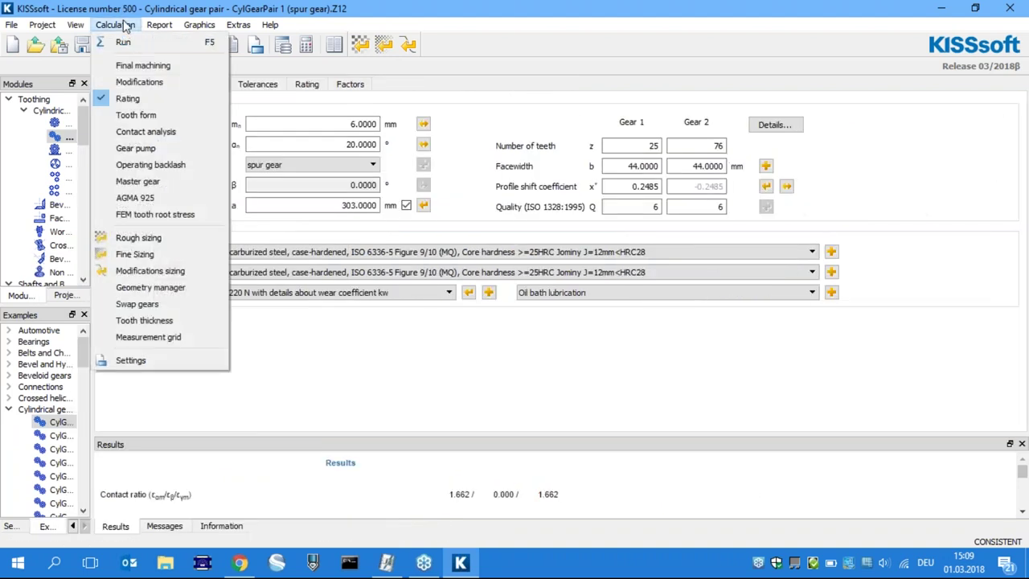
click(135, 133)
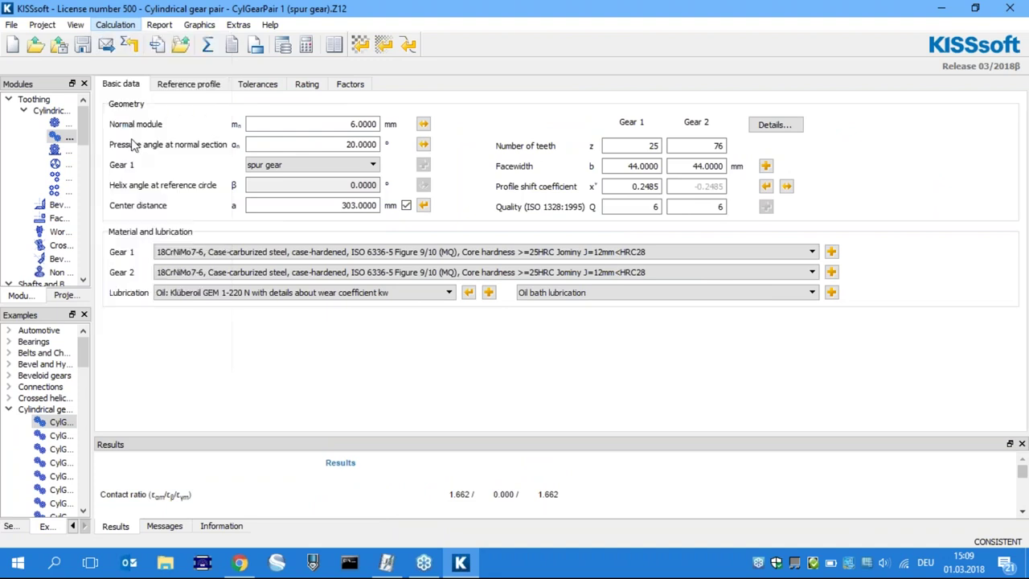
click(207, 46)
click(655, 306)
click(658, 308)
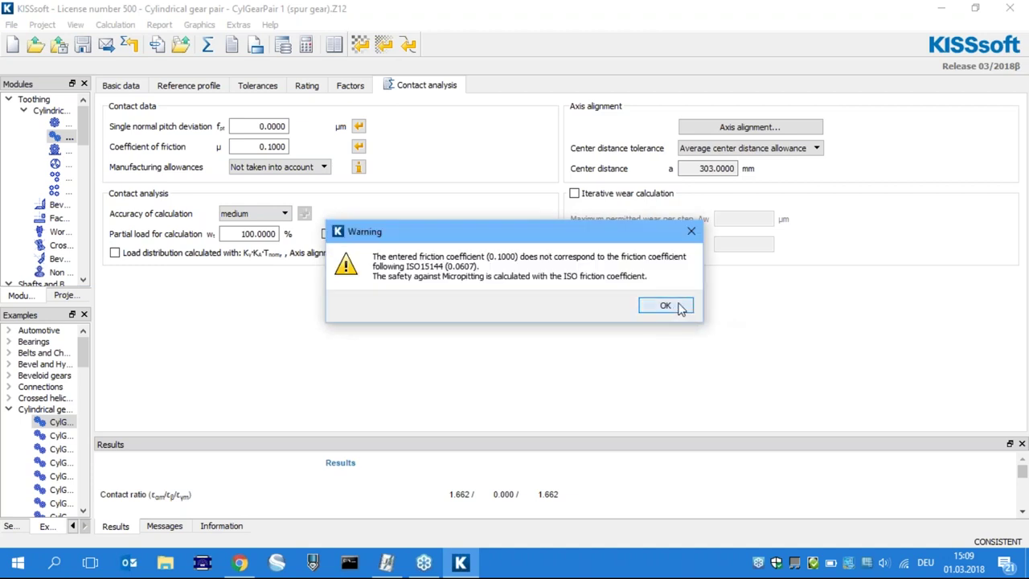
click(672, 309)
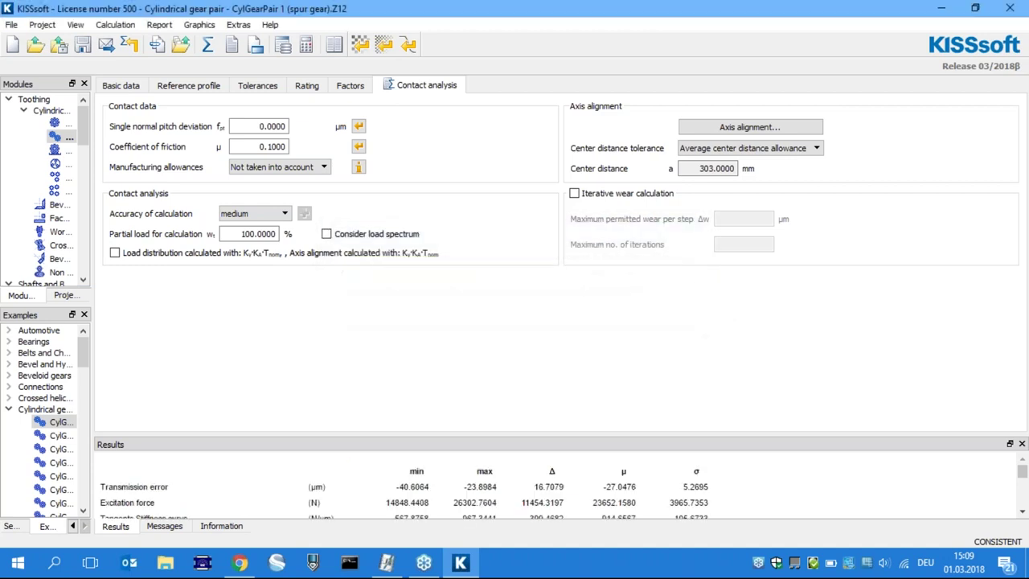
Show the contact analysis transmission error diagram in an enlarged window and switch it to Excitation force.
click(205, 26)
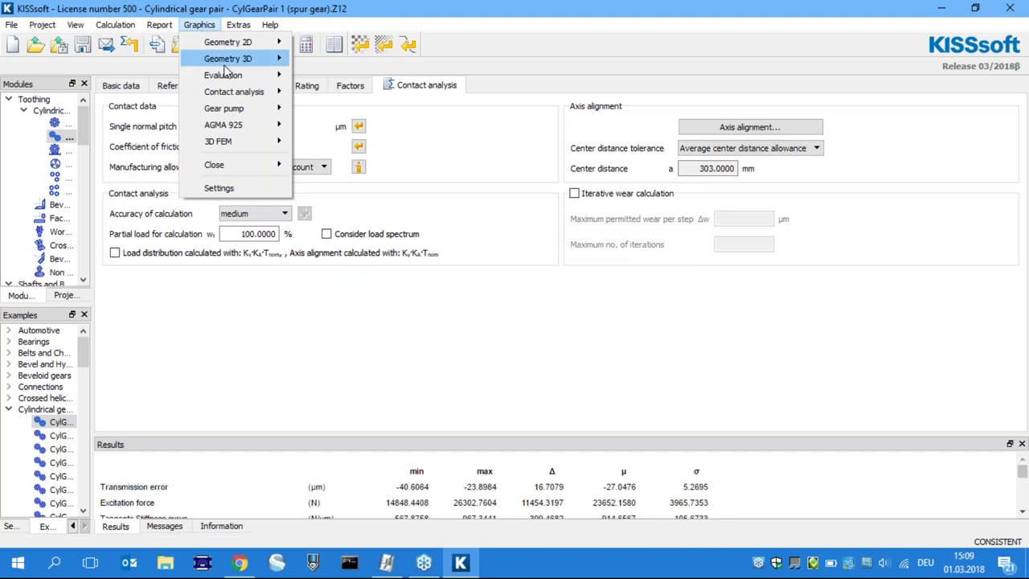
mouse_move(257, 91)
click(385, 29)
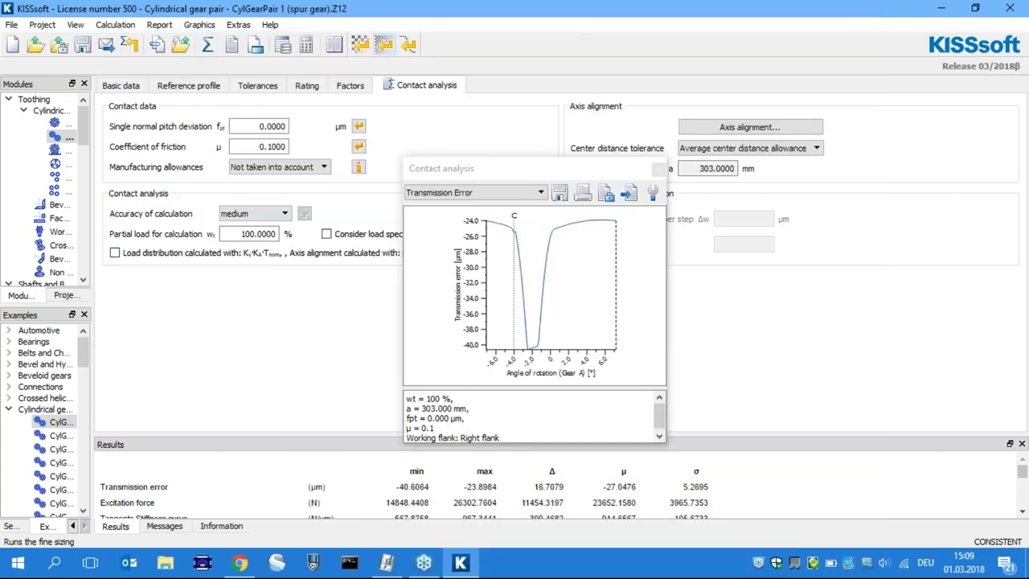
drag(499, 171, 335, 25)
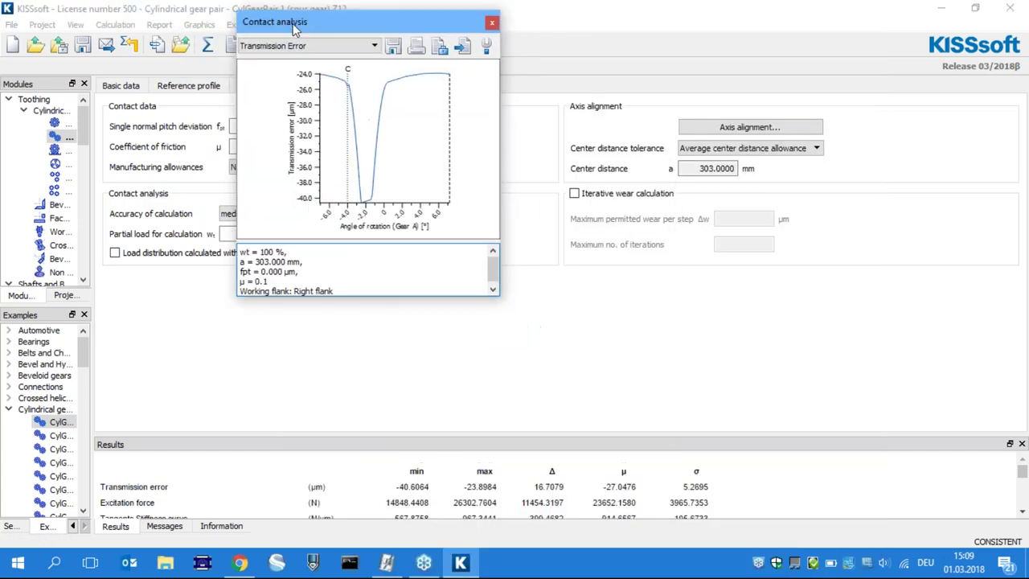
drag(500, 295, 894, 413)
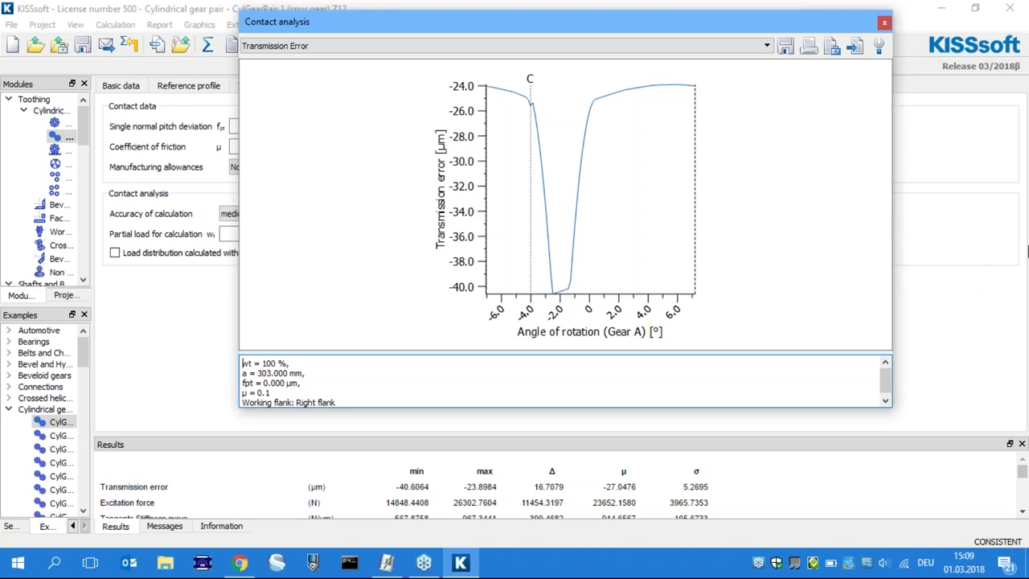
click(295, 48)
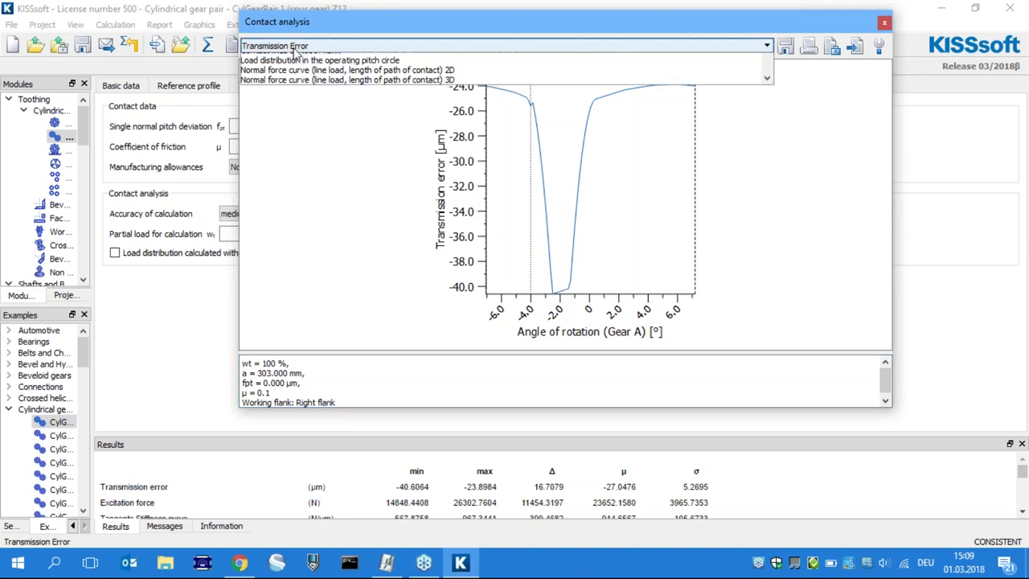
click(296, 78)
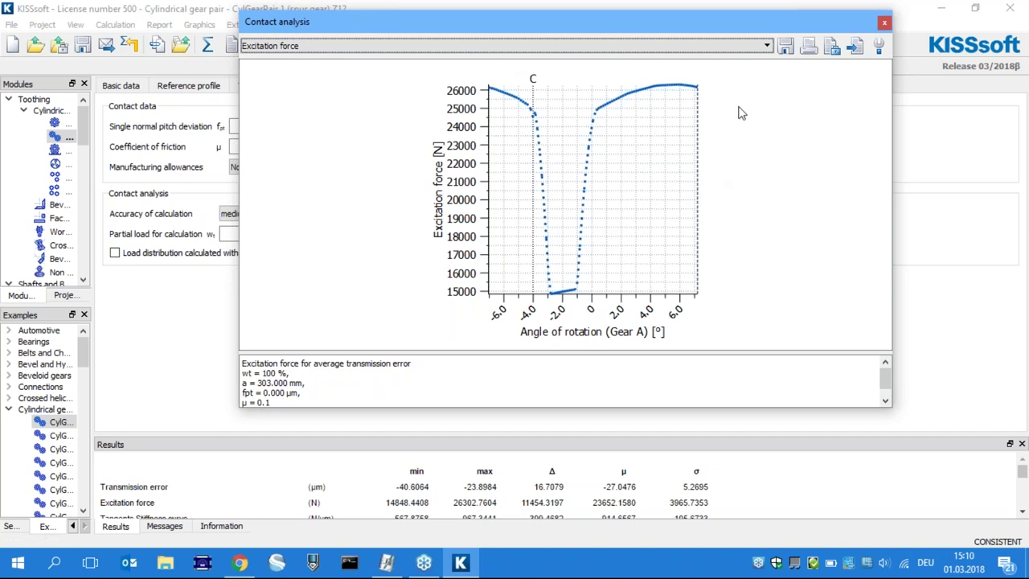
Save the excitation force diagram to the Desktop as a text file (*.txt) named Force.
click(786, 48)
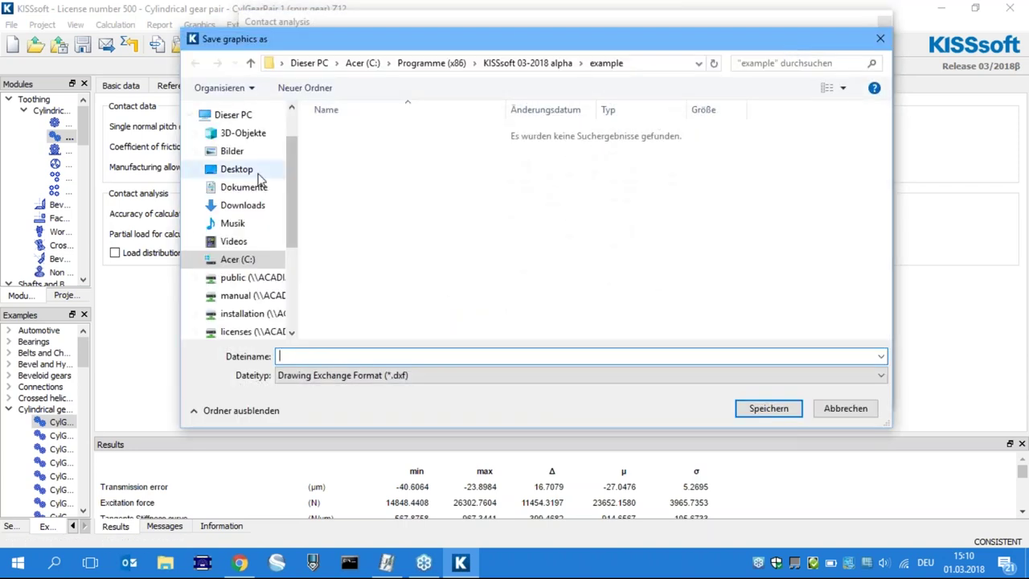
click(238, 169)
click(416, 376)
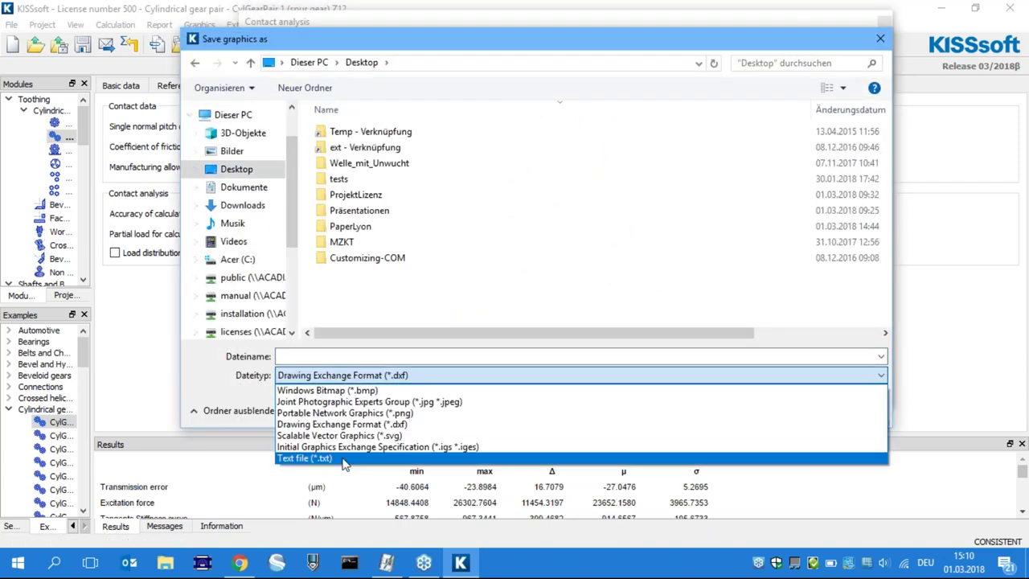
click(306, 459)
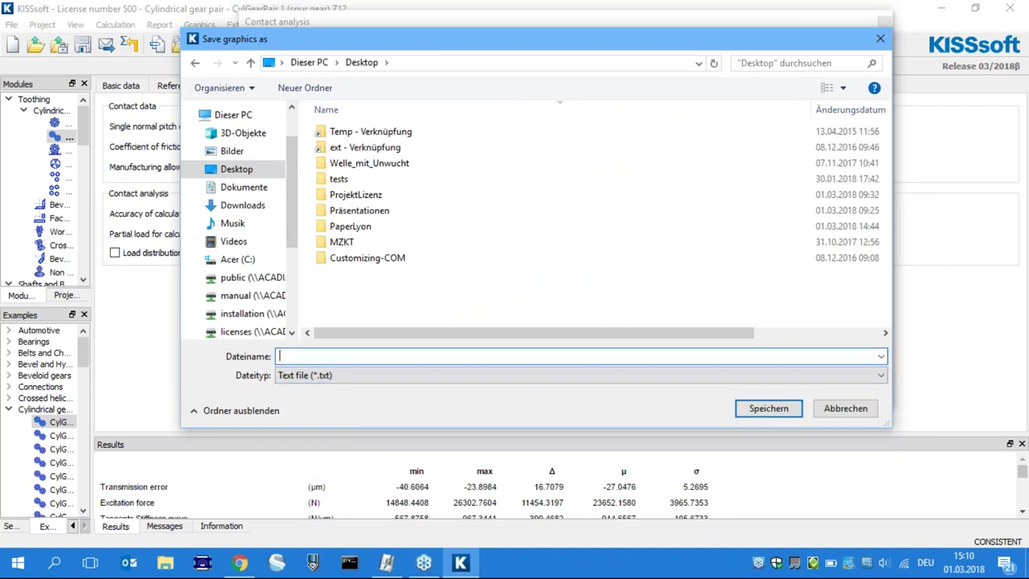
text(Force)
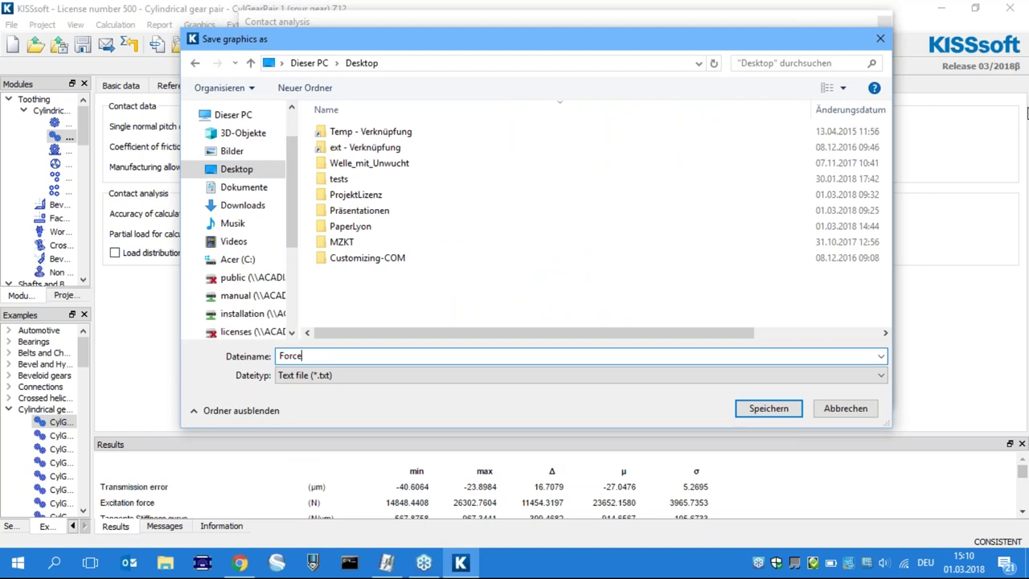
click(765, 408)
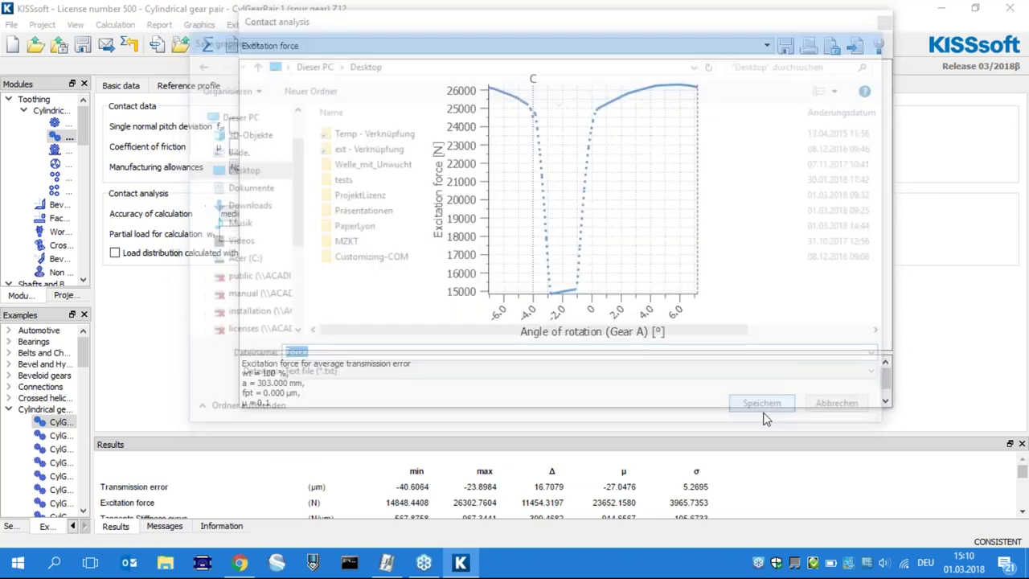
Open Force.txt from the desktop, look through the exported diagram data and close the file.
double_click(860, 23)
click(932, 10)
double_click(241, 33)
drag(536, 313, 345, 1)
scroll(447, 207, down, 12)
scroll(271, 214, up, 12)
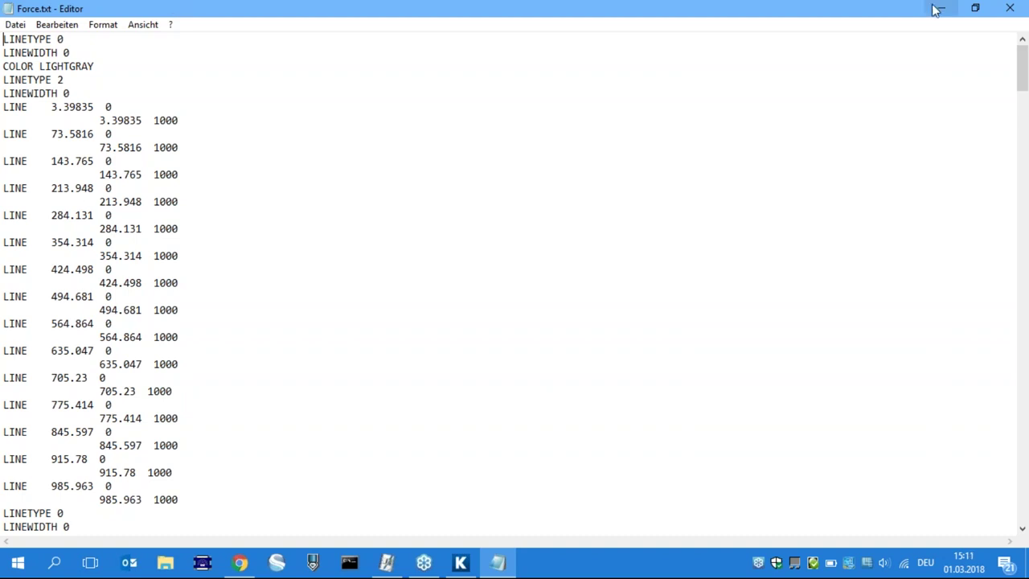
click(1018, 14)
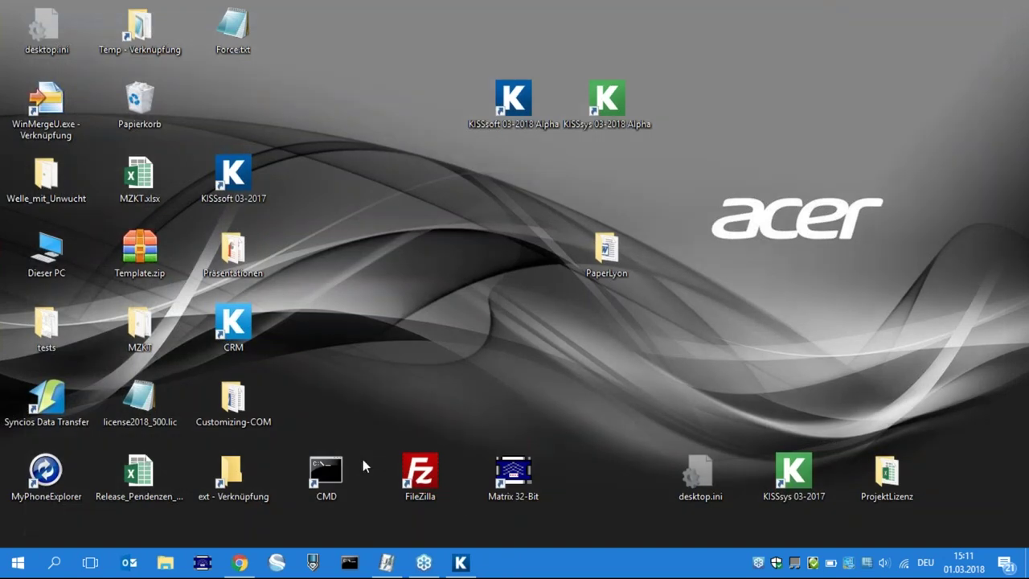
Switch back to KISSsoft and close the excitation force diagram.
click(463, 562)
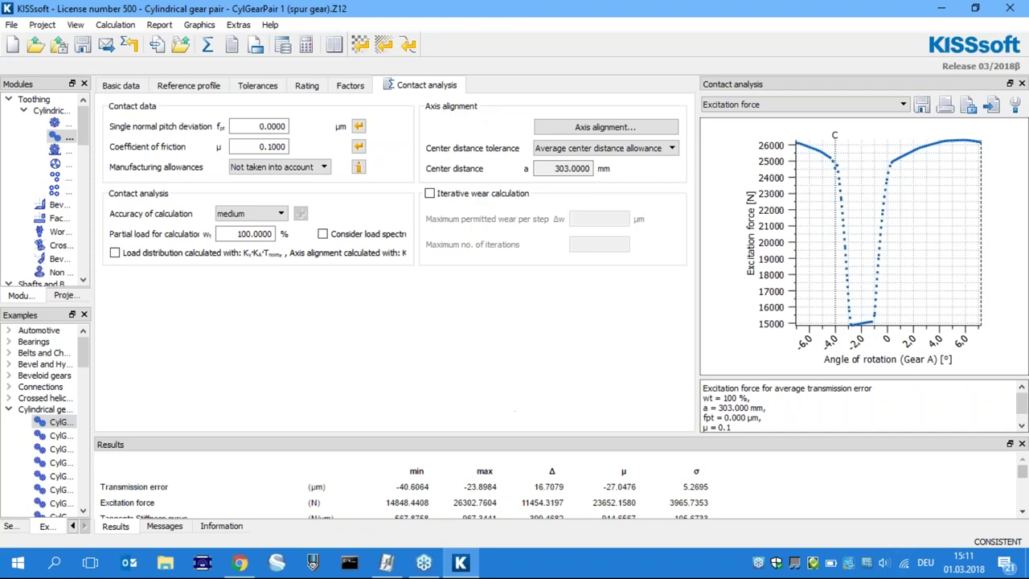
double_click(707, 83)
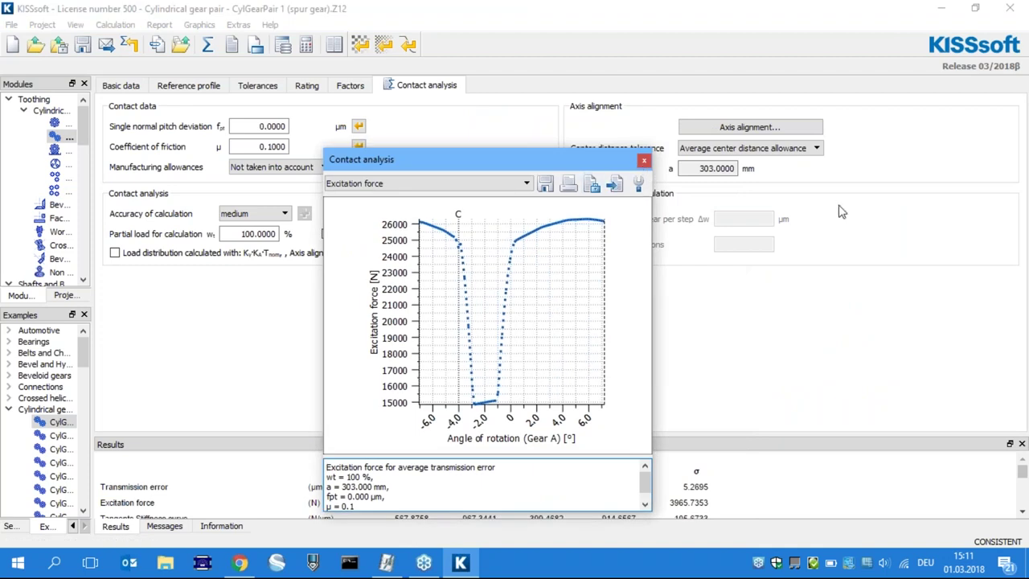
click(643, 160)
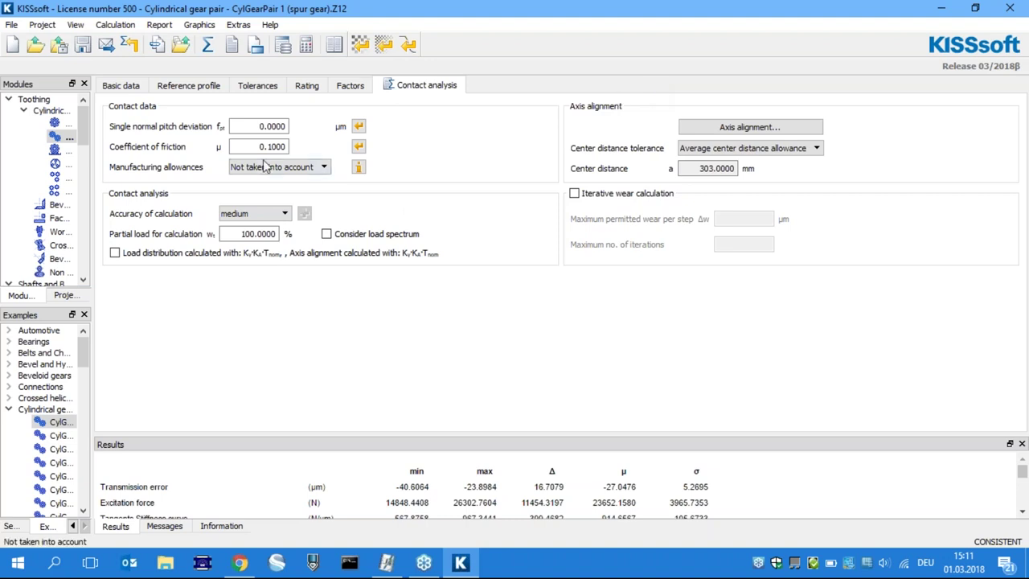
Enable Generate GDE format (VDI 2610) in the module specific settings and recalculate the gear pair.
click(120, 86)
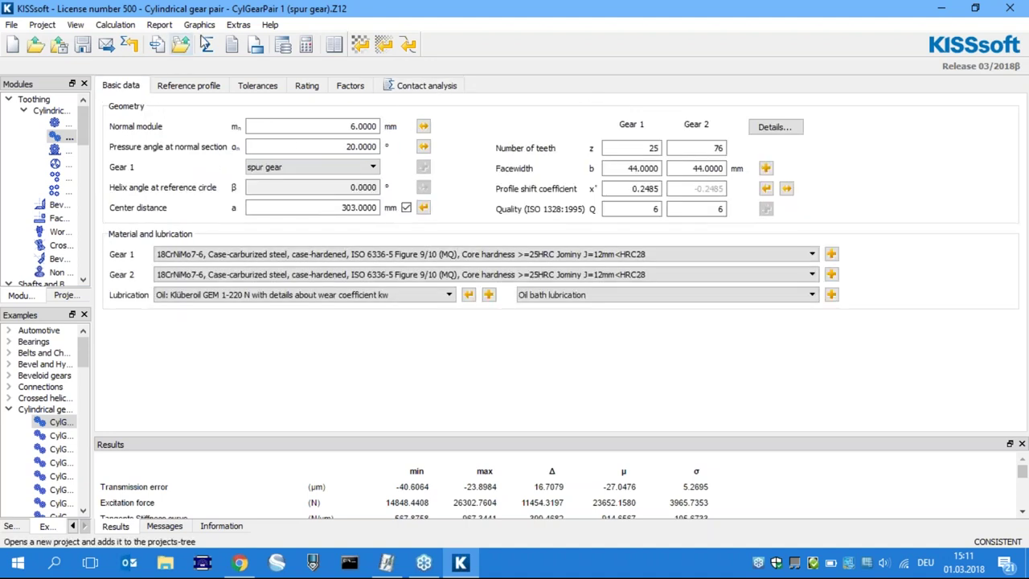
click(255, 46)
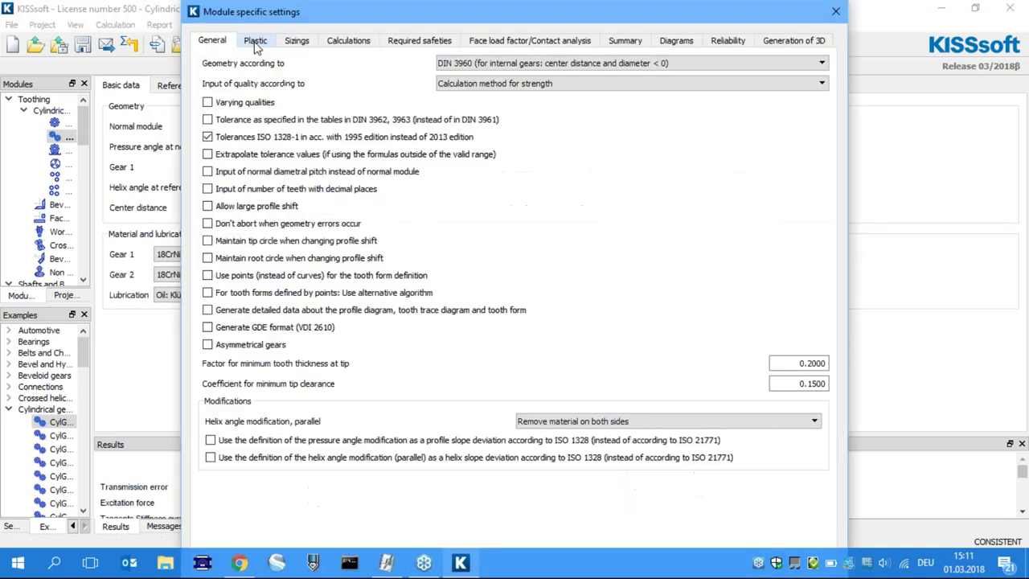
click(257, 332)
key(Return)
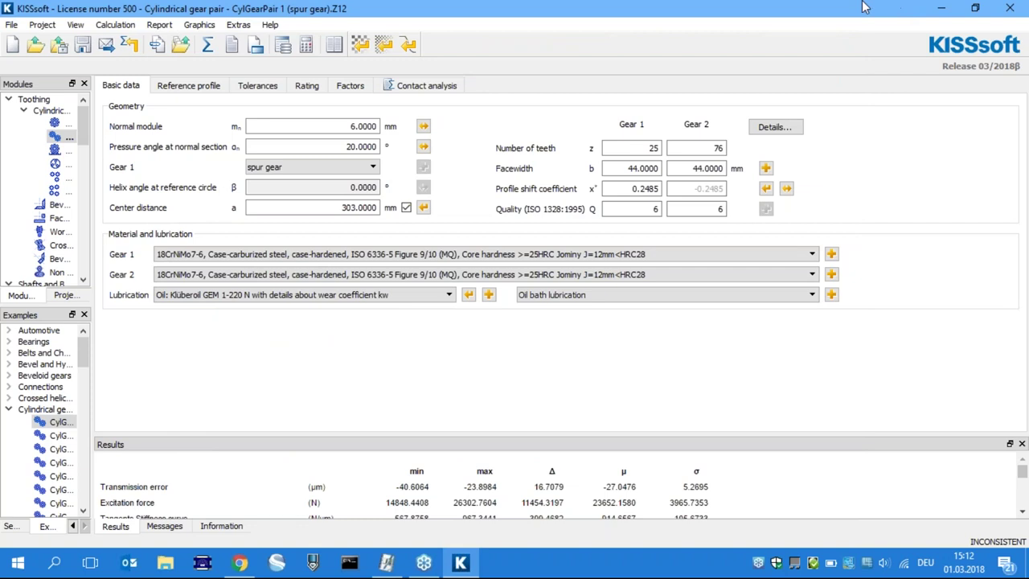
click(207, 44)
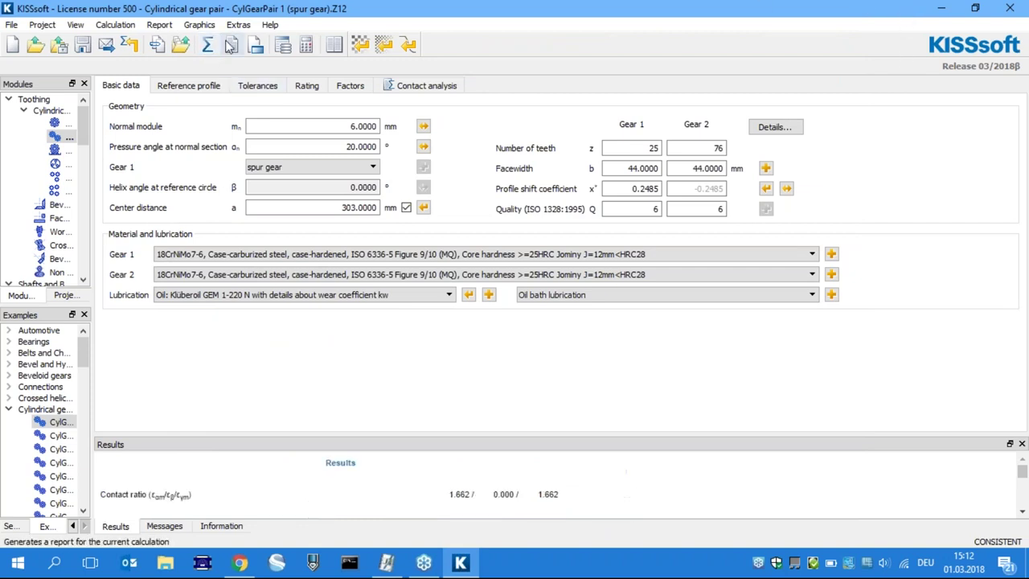
Generate the GDE export special report and examine the gear data it contains.
click(160, 26)
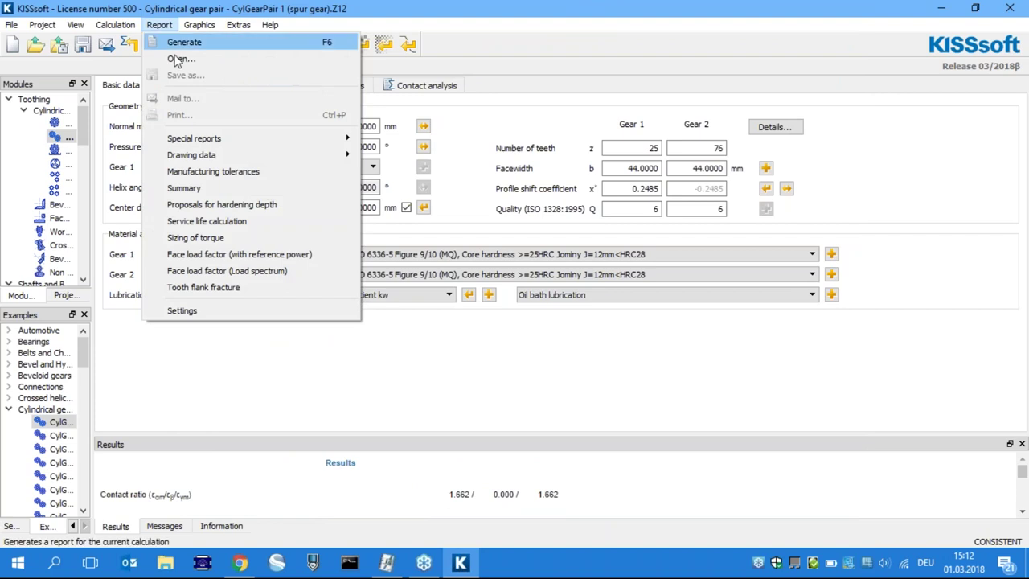
mouse_move(272, 142)
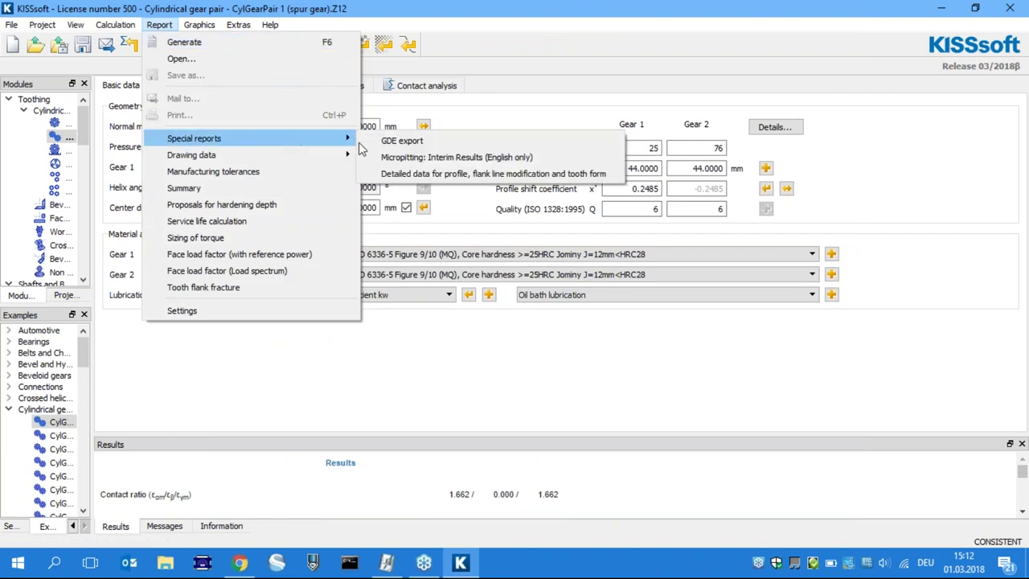
click(409, 144)
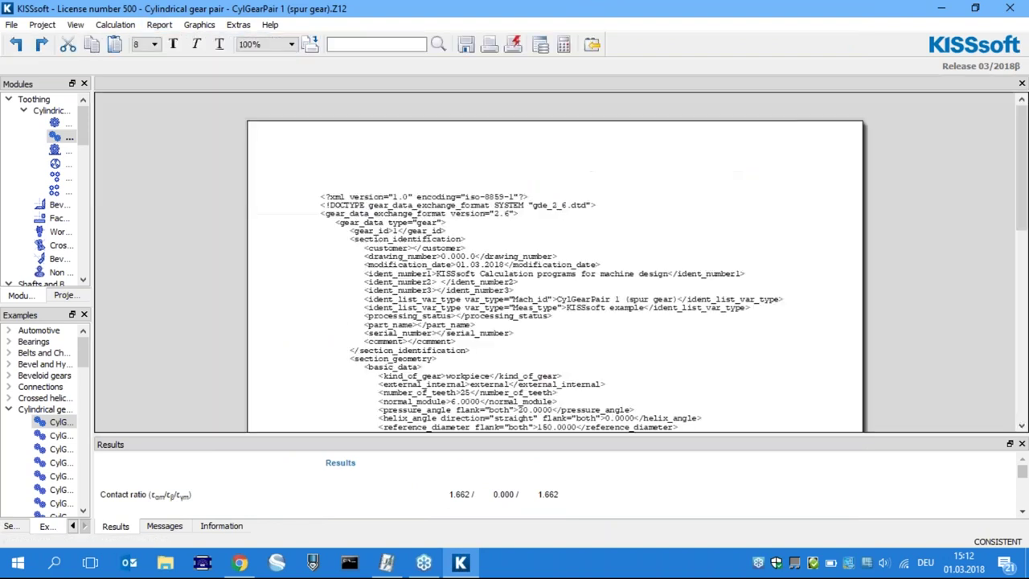
scroll(474, 157, down, 2)
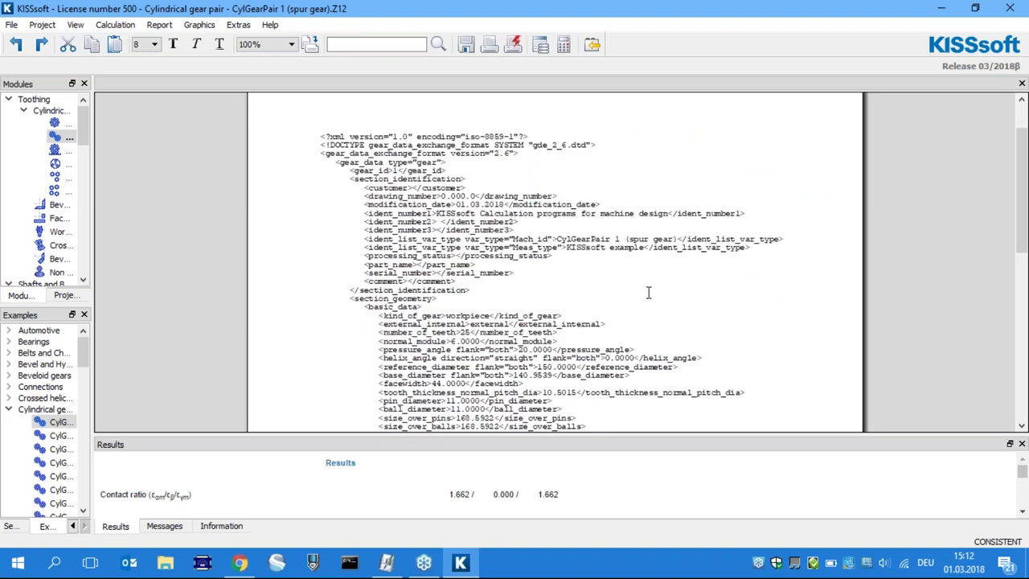
Review the identification and geometry sections of the GDE report, then close the report.
scroll(712, 252, down, 3)
scroll(712, 326, up, 2)
scroll(752, 316, down, 2)
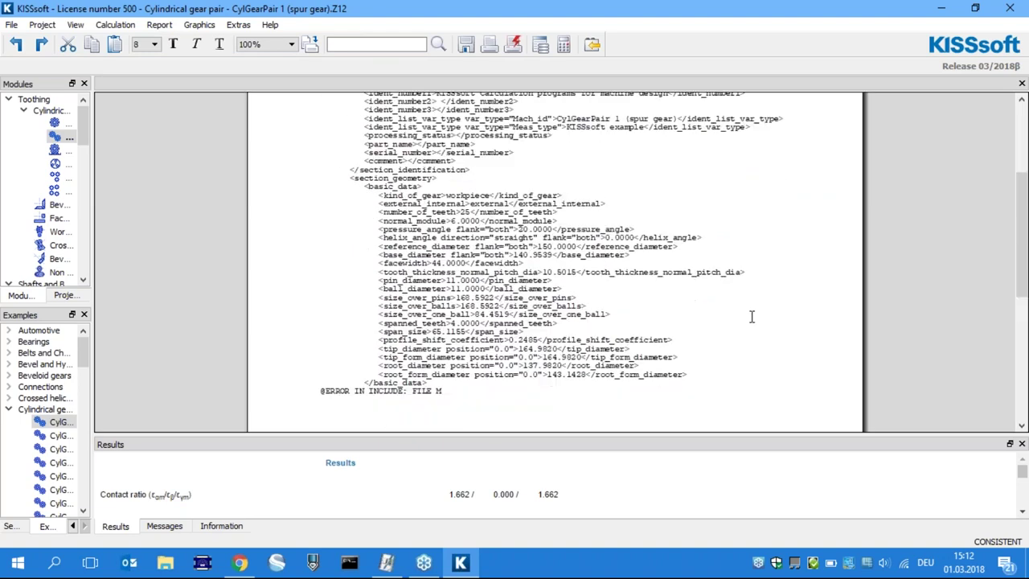
scroll(663, 242, up, 2)
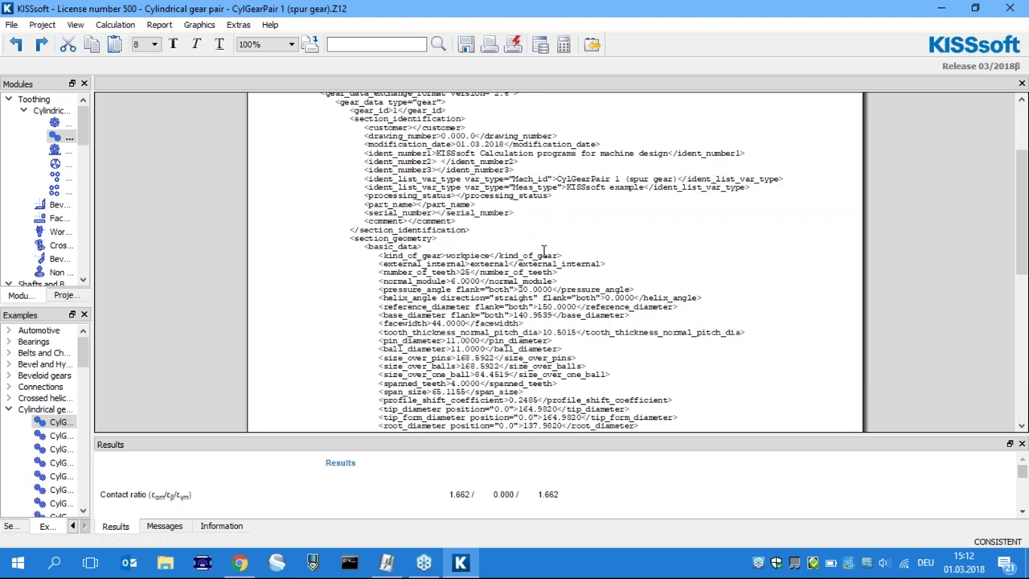
double_click(761, 9)
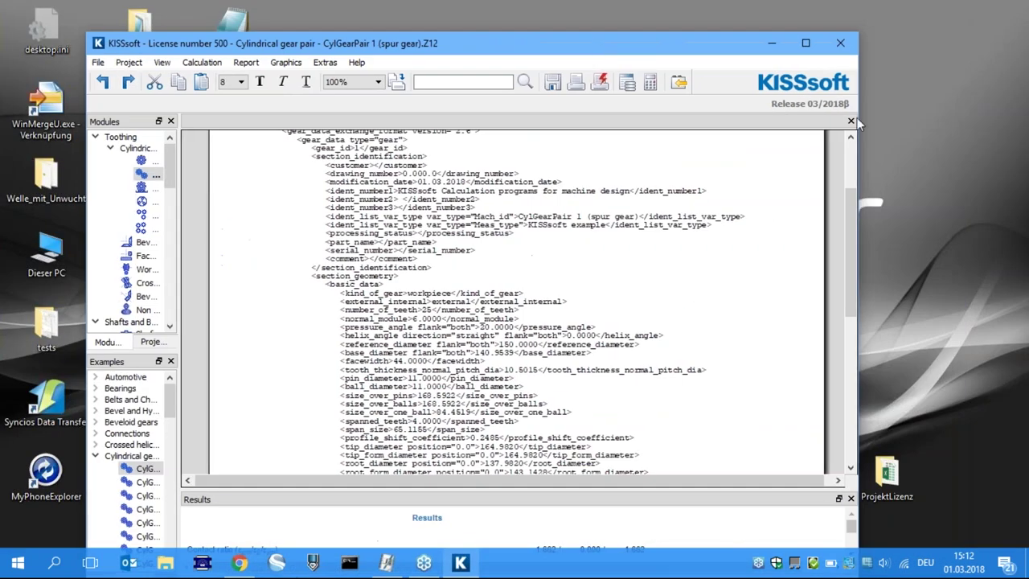
click(850, 121)
click(806, 42)
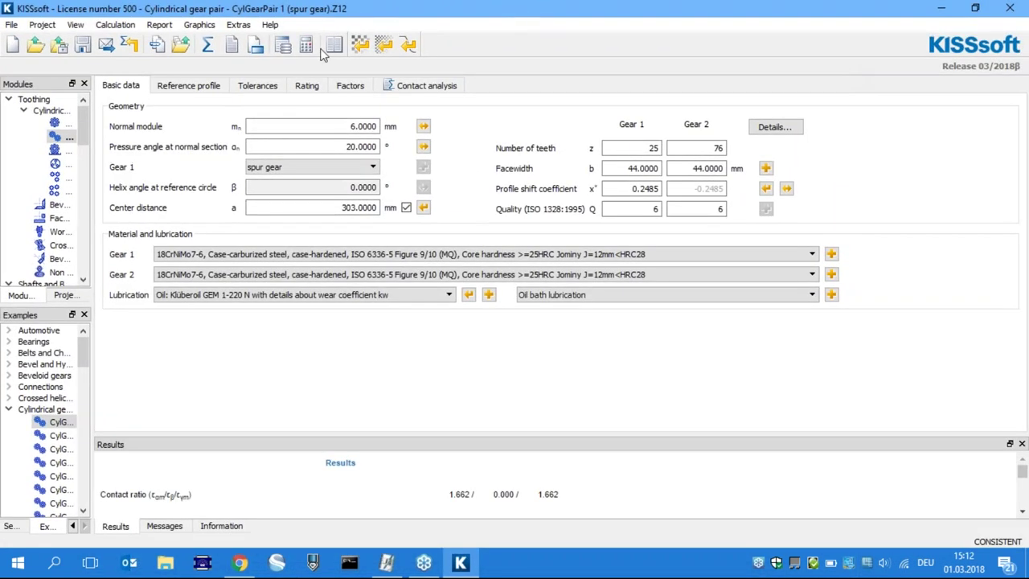
Reload the CylGearPair 1 (spur gear) example and make gear 1 a right-hand helical gear with a 20° helix angle.
double_click(61, 426)
click(569, 299)
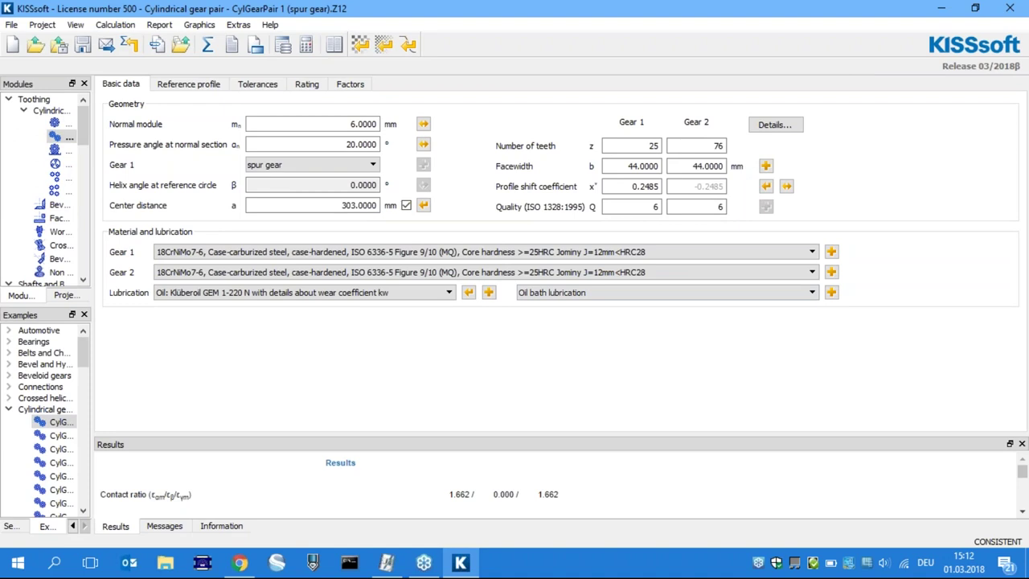
click(313, 164)
click(328, 187)
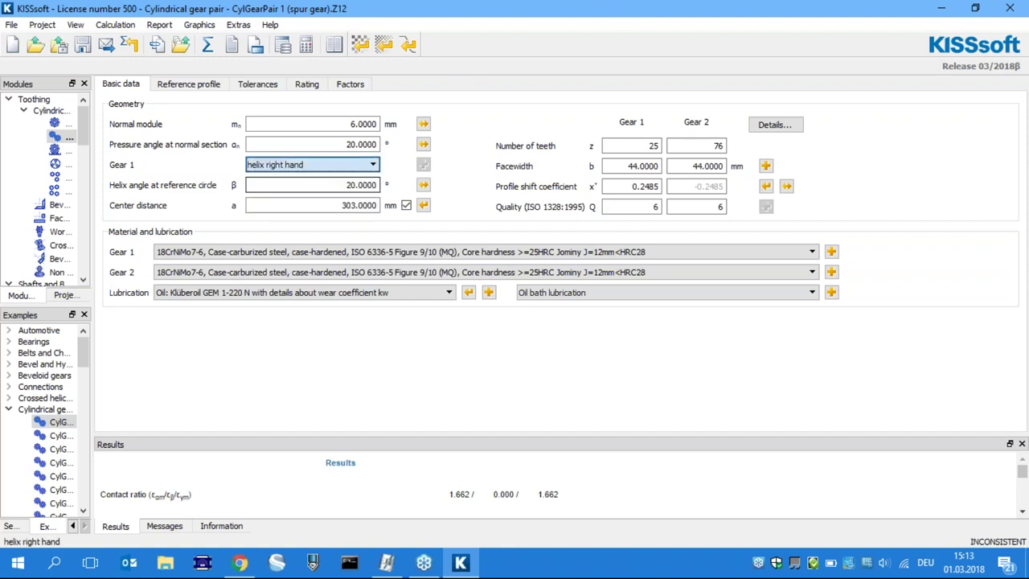
click(312, 189)
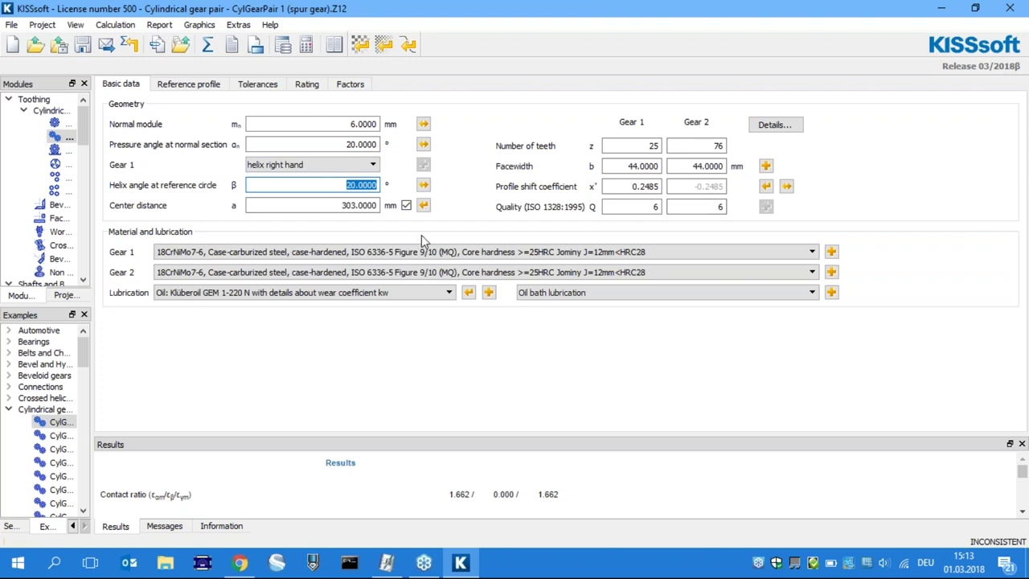
Release the fixed center distance and recalculate the gear pair.
click(407, 206)
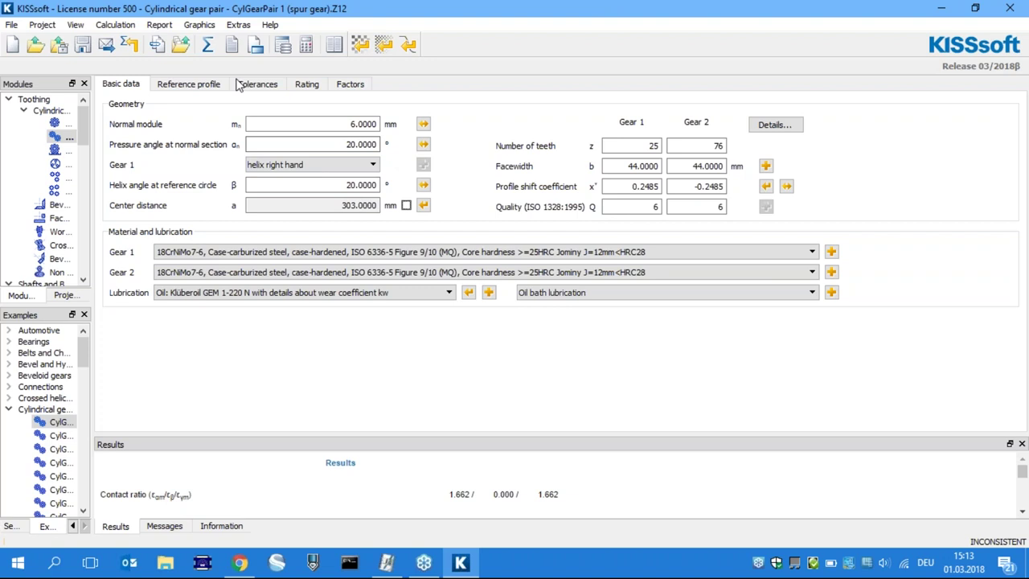
click(209, 51)
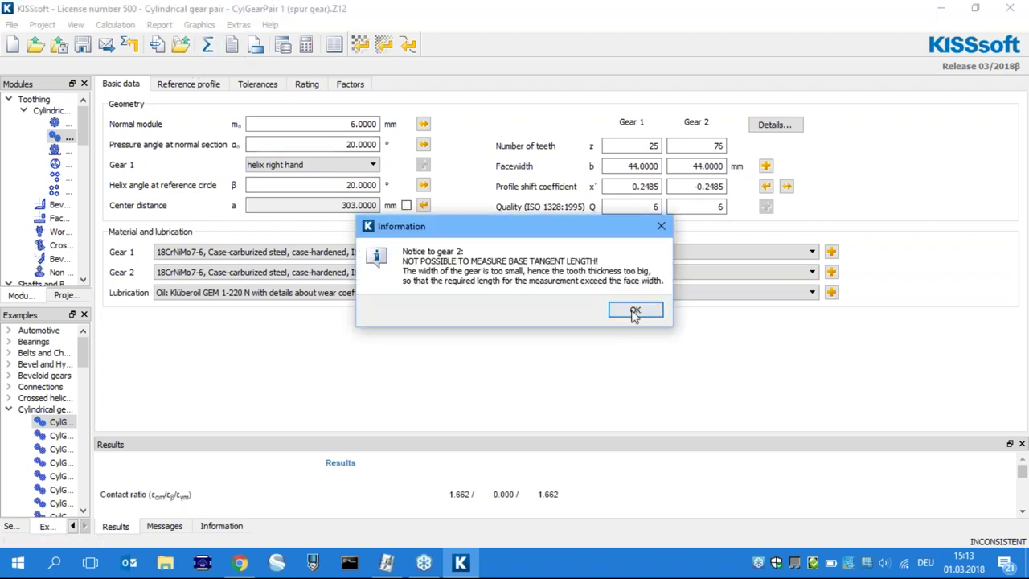
click(633, 310)
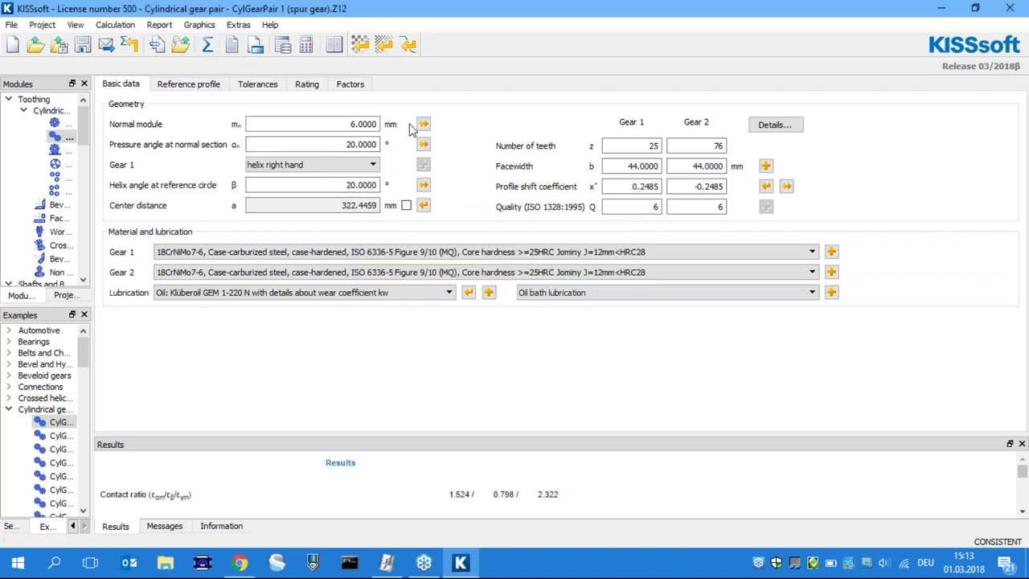
click(253, 185)
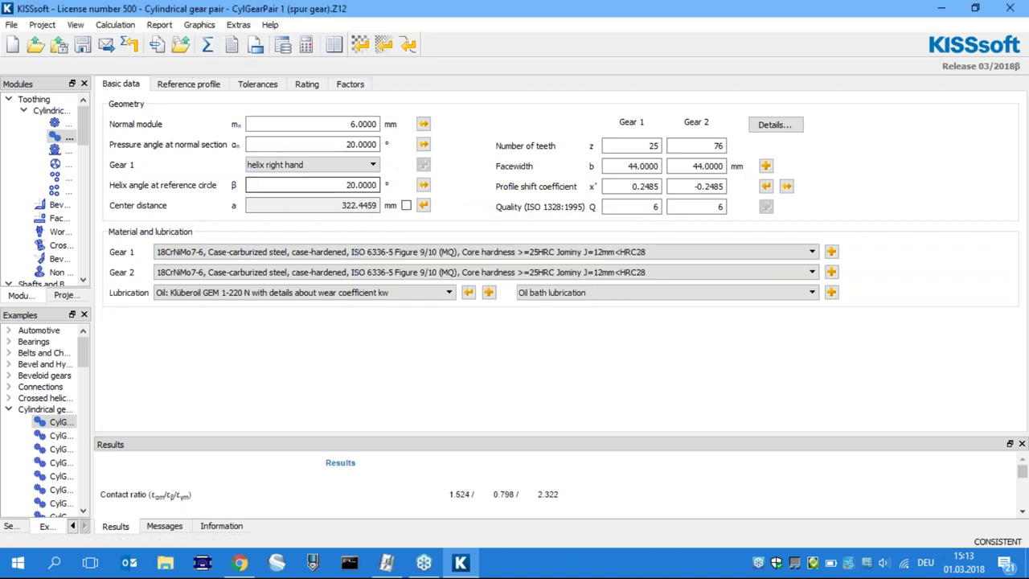
Activate the Modifications calculation and add a crowning on both flanks of gear 1.
click(127, 27)
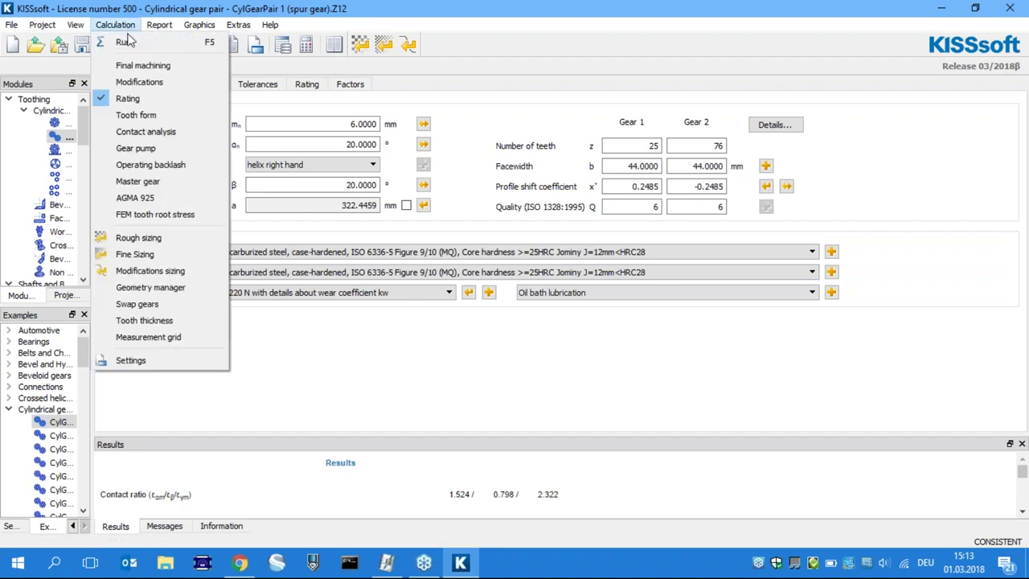
click(145, 82)
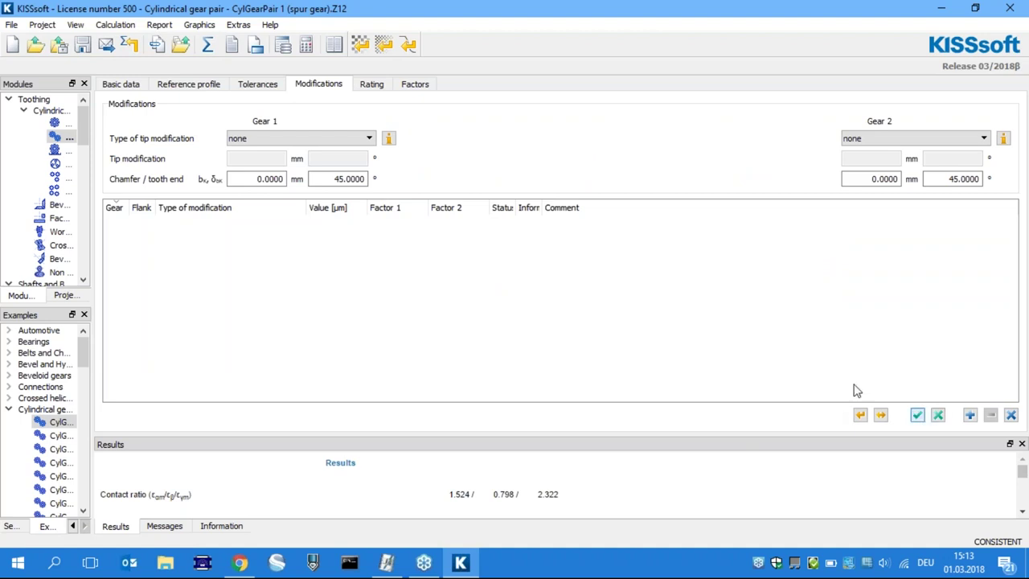
click(969, 415)
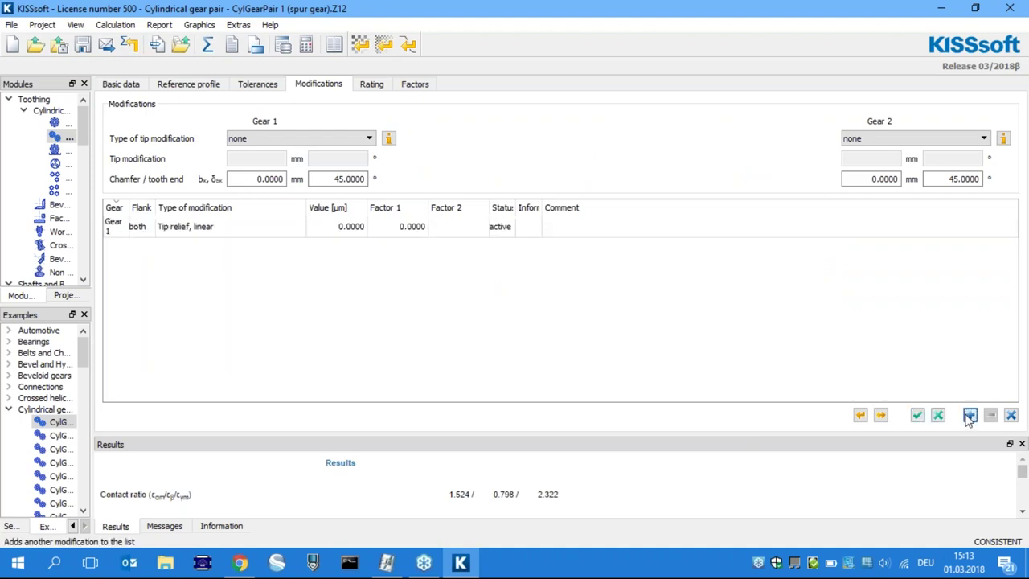
click(188, 234)
click(186, 234)
scroll(245, 329, down, 4)
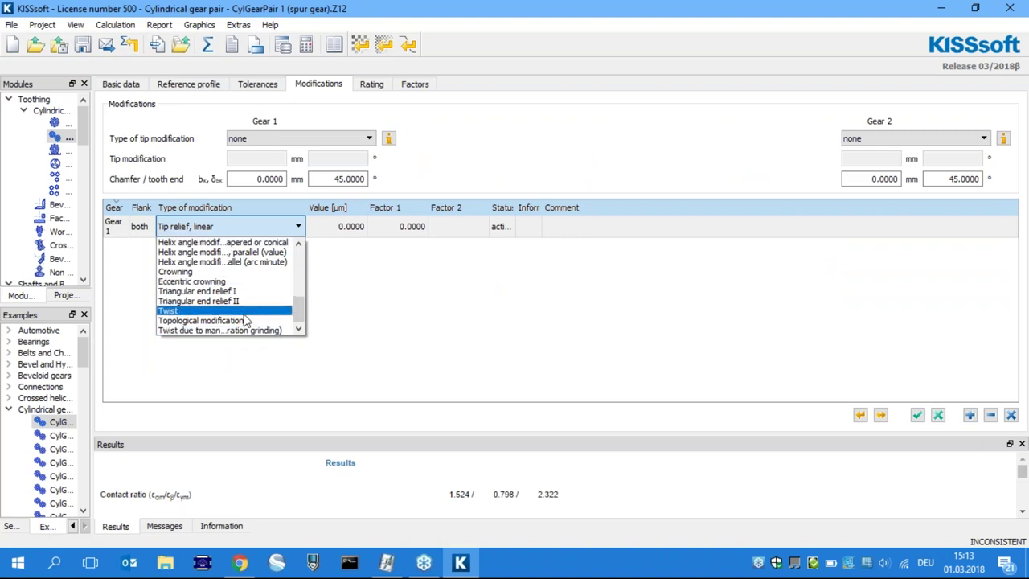
click(193, 272)
Set the crowning value of gear 1 to 10 µm and recalculate the gear pair.
click(340, 229)
click(340, 228)
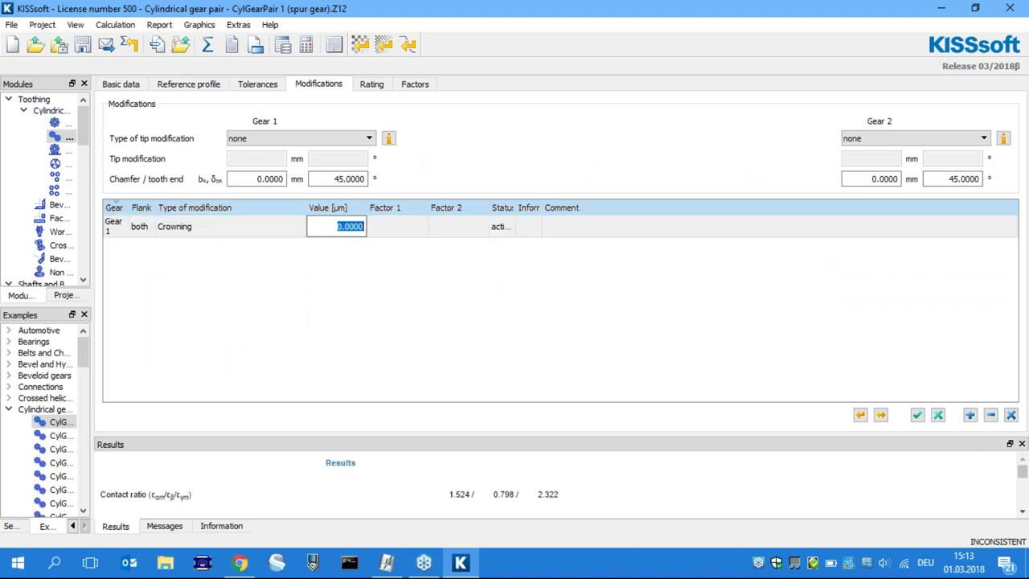
text(10)
click(313, 268)
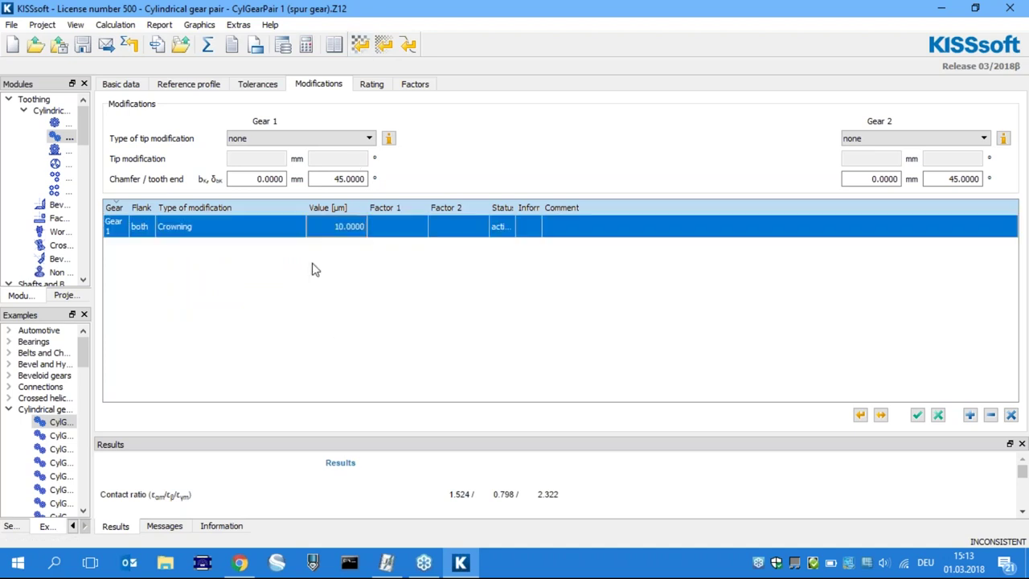
click(207, 45)
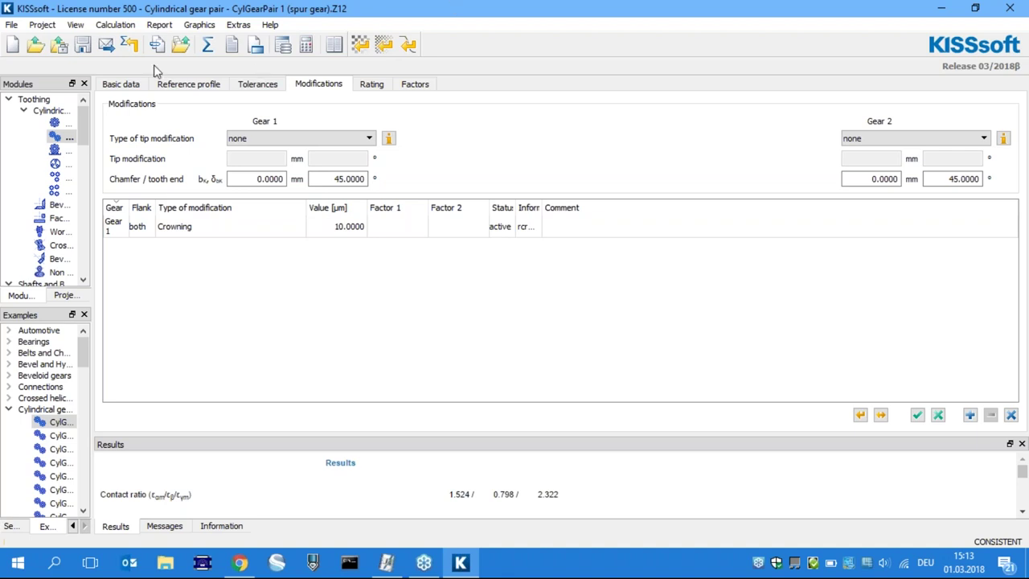
Display the 3D graphic of gear 1's modifications, enlarge it to examine the crowning shape and close it.
click(199, 24)
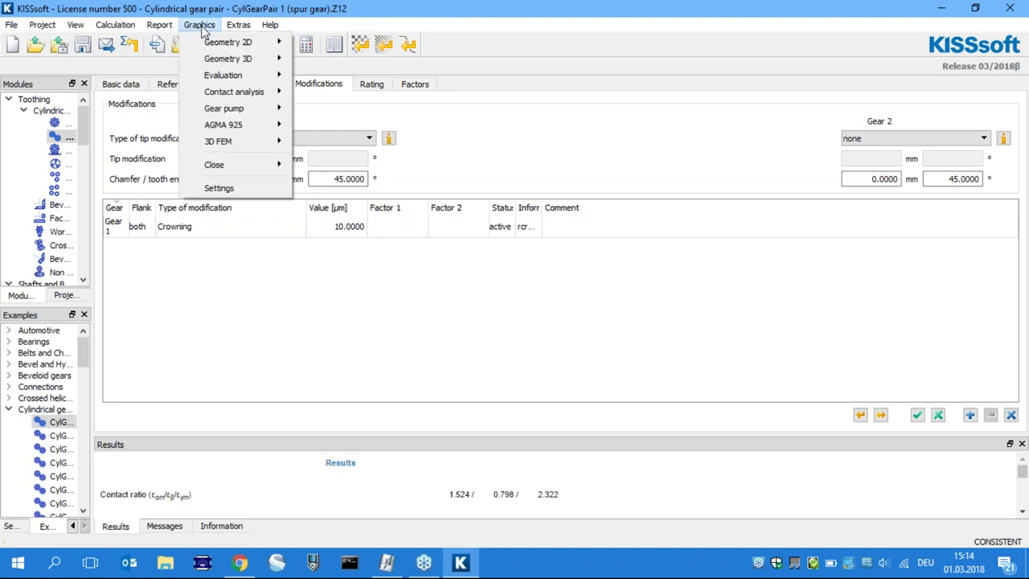
mouse_move(237, 64)
mouse_move(384, 77)
click(429, 78)
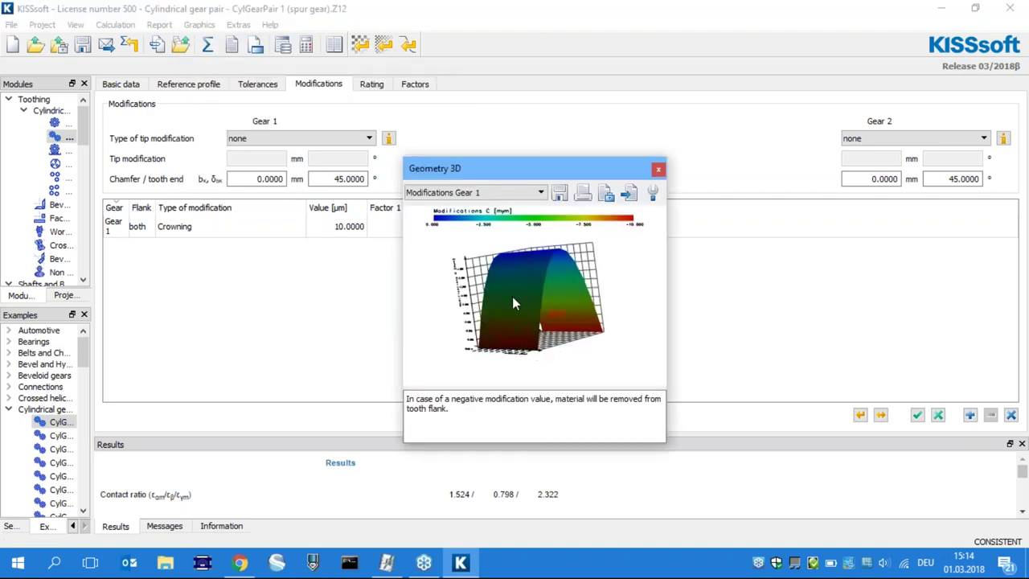
drag(470, 170, 292, 14)
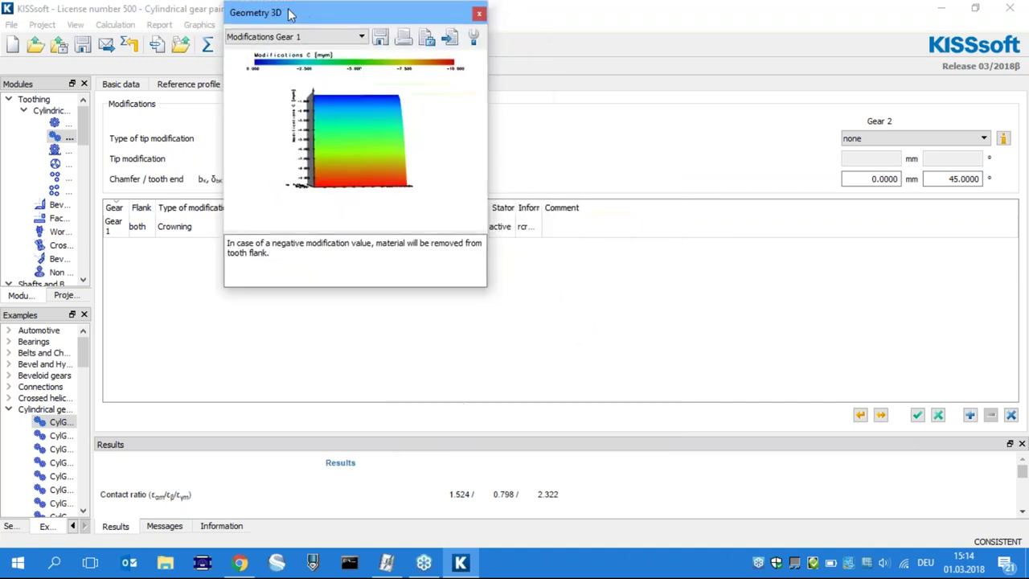
drag(486, 289, 753, 414)
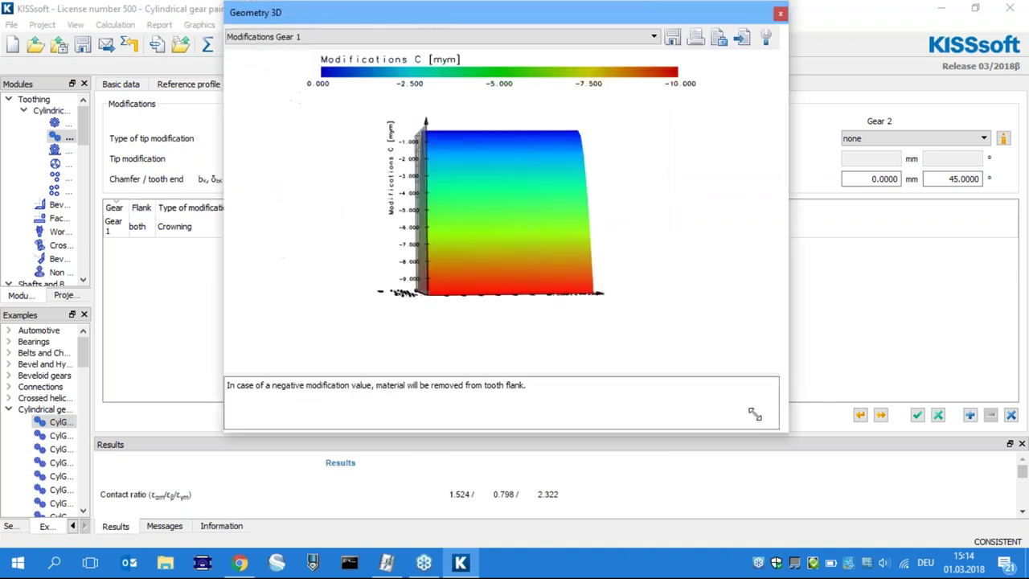
drag(378, 22, 494, 109)
drag(608, 74, 587, 127)
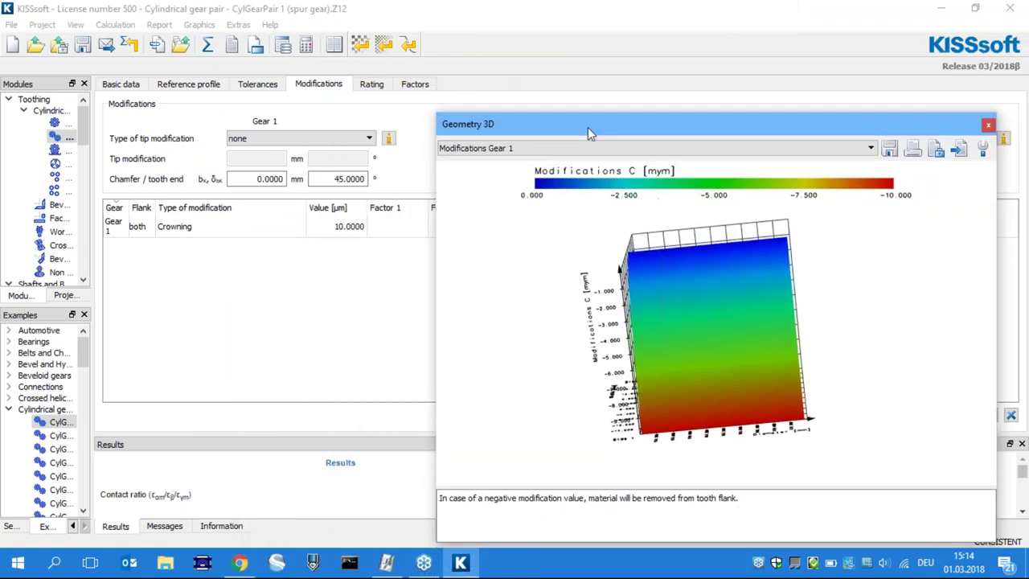
click(987, 126)
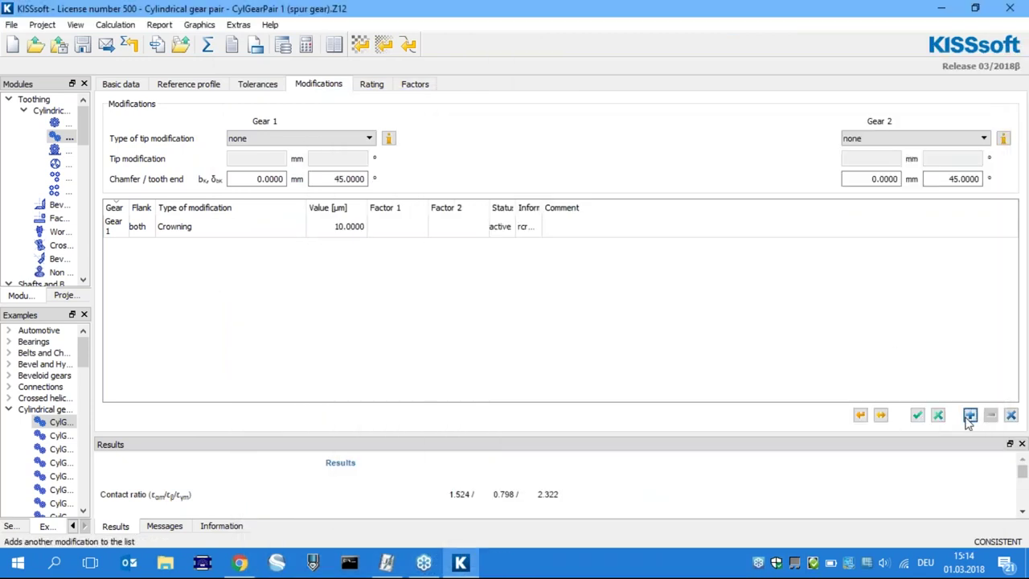
Add a second modification for gear 1, Twist due to manufacturing (generation grinding), and widen the type column to show its full name.
click(969, 414)
click(211, 249)
click(212, 249)
scroll(247, 303, down, 3)
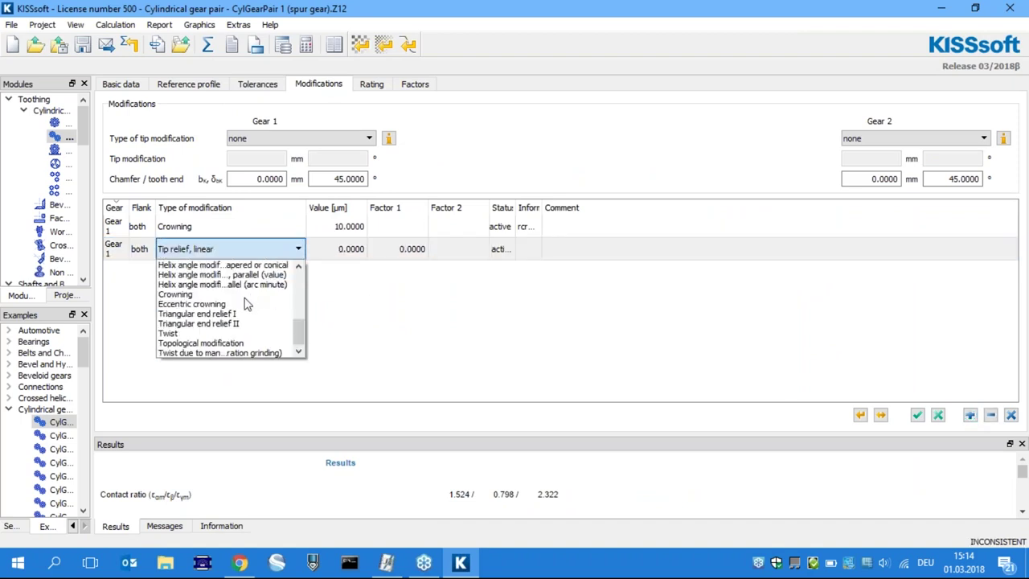
click(249, 353)
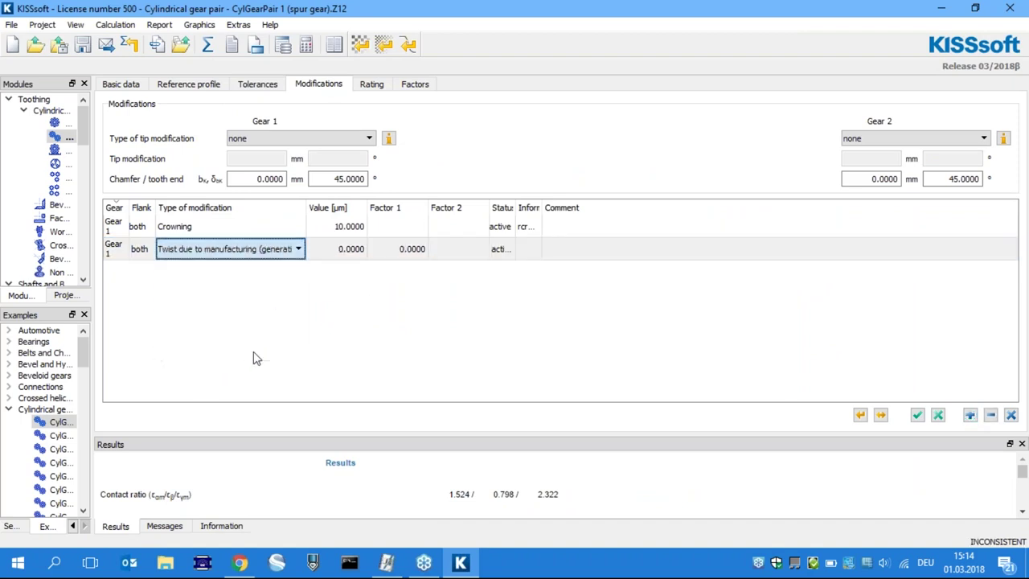
drag(307, 207, 464, 208)
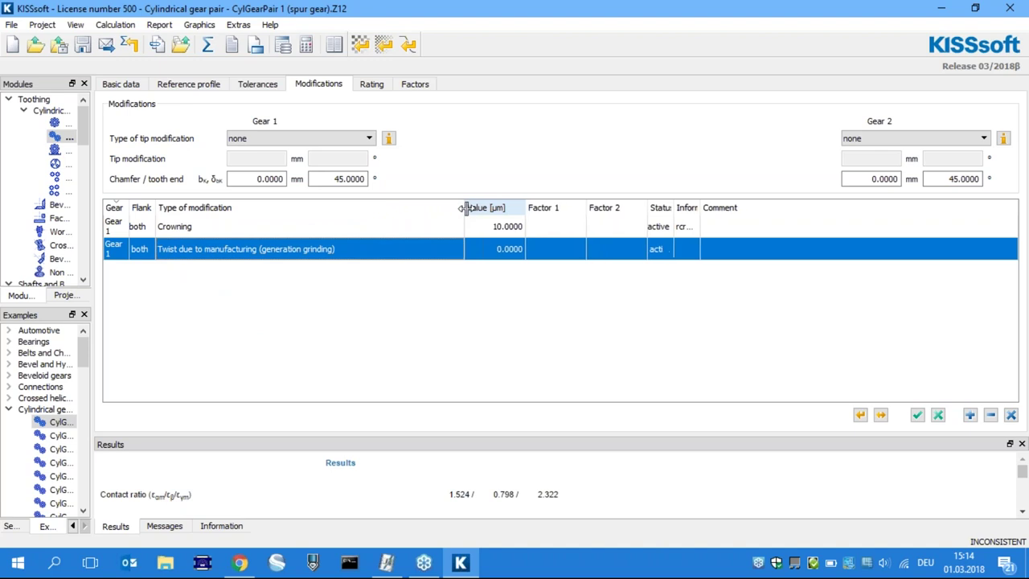
click(281, 310)
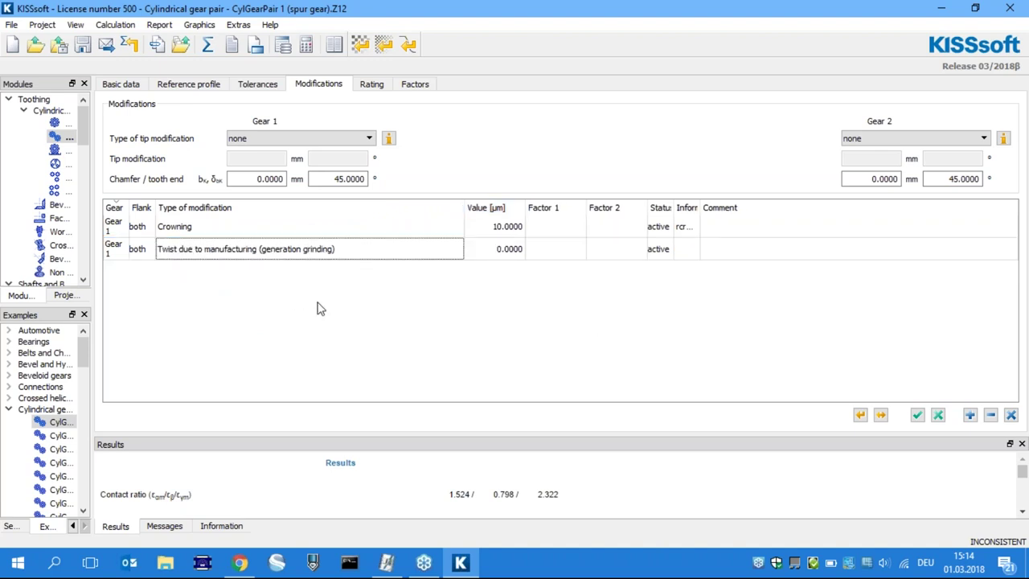
Set the generation grinding twist value to 10 µm and recalculate, showing the modification information in full.
double_click(510, 252)
text(10)
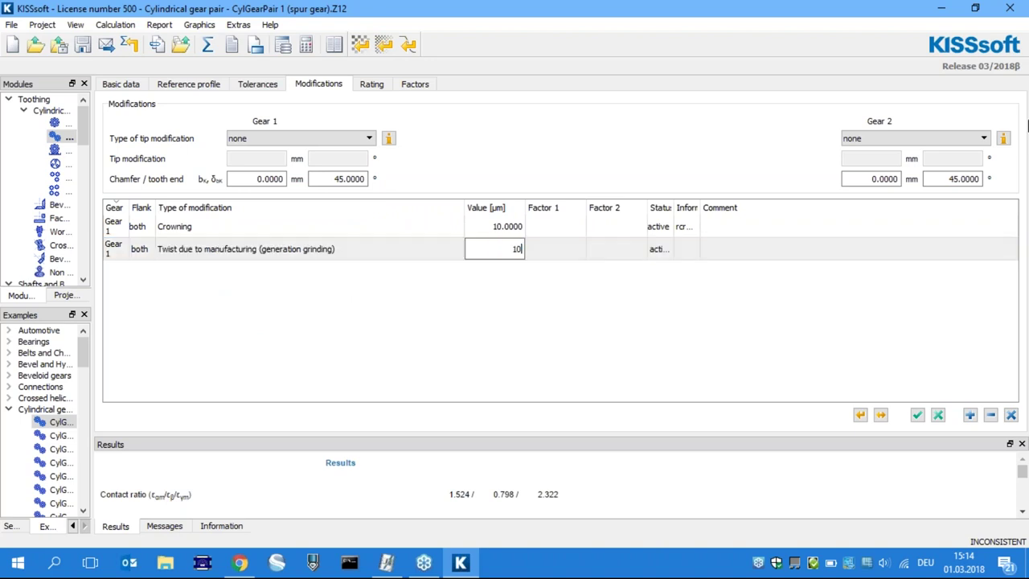
click(347, 364)
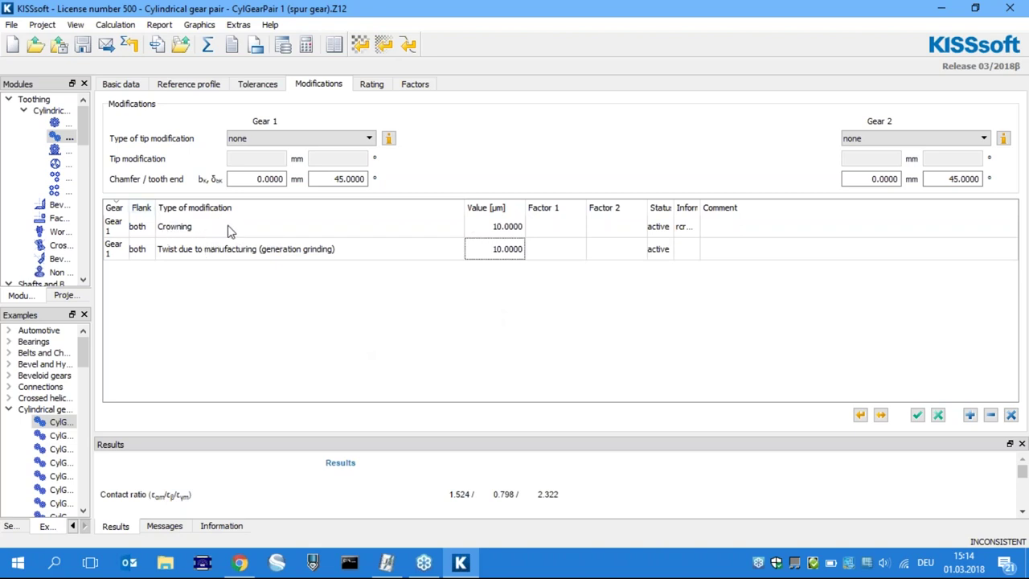
click(209, 44)
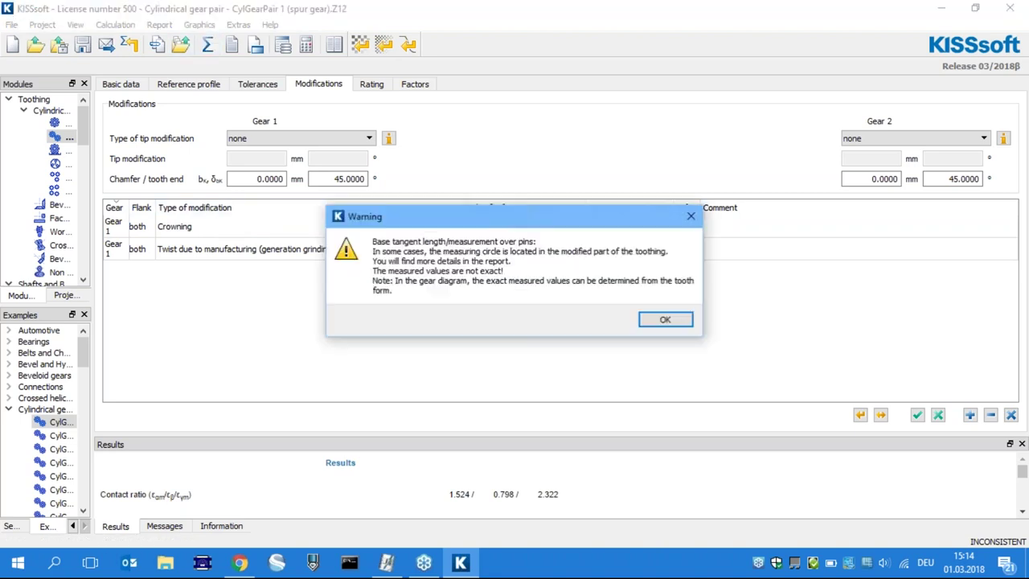
click(657, 319)
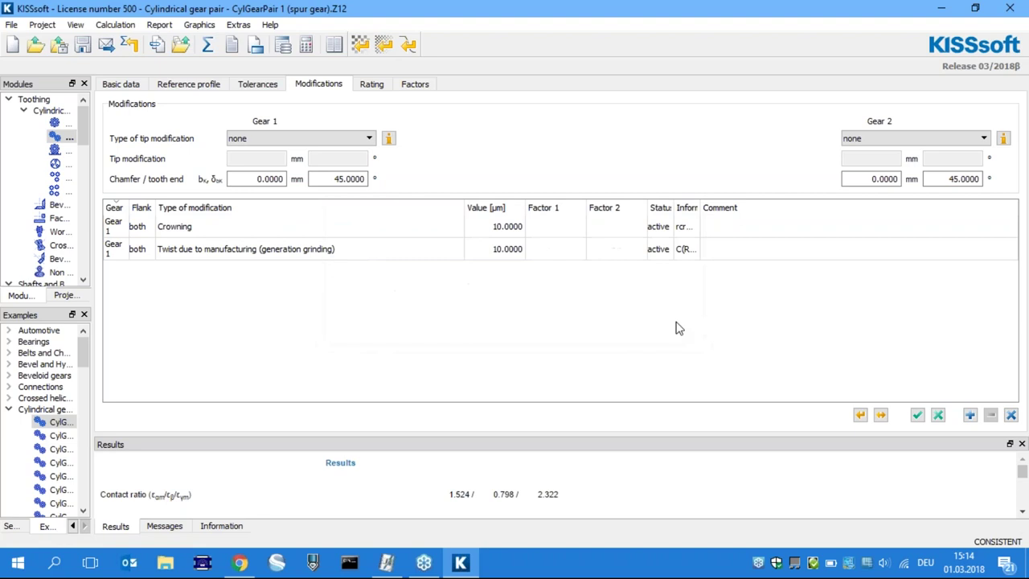
drag(701, 211, 921, 208)
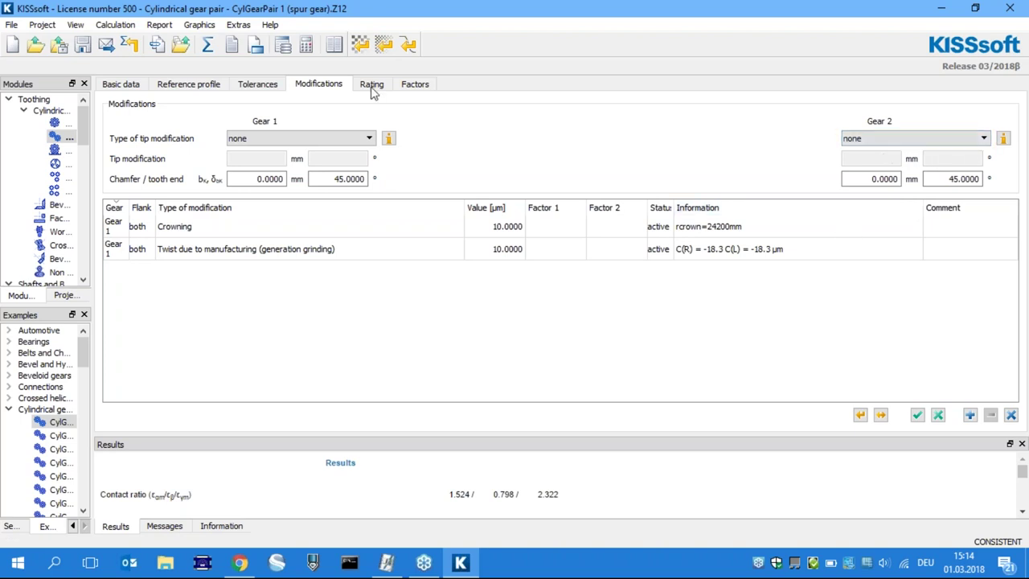
Display the 3D graphic of gear 1's modifications, move its window to the side and enlarge it.
click(200, 25)
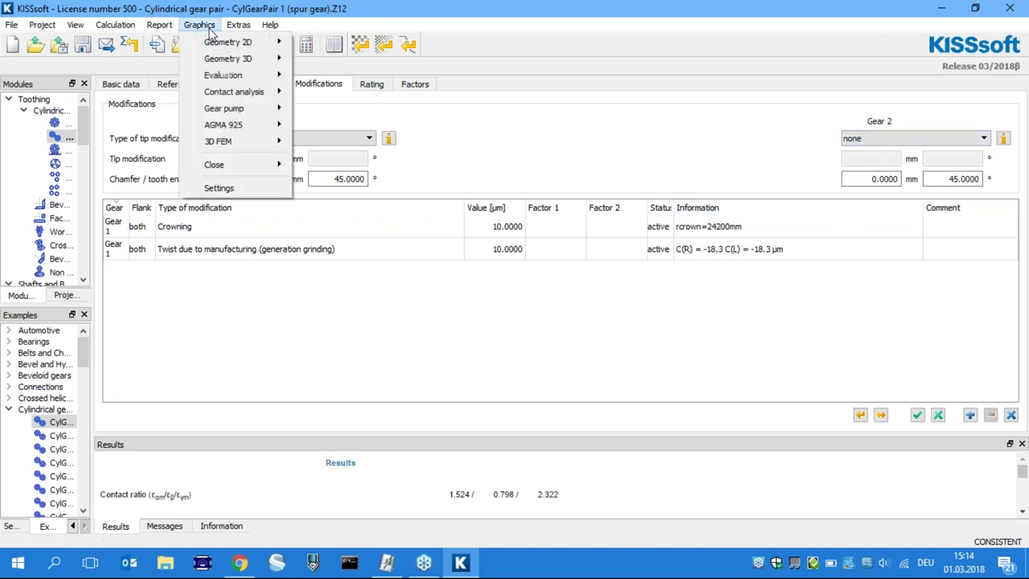
mouse_move(211, 60)
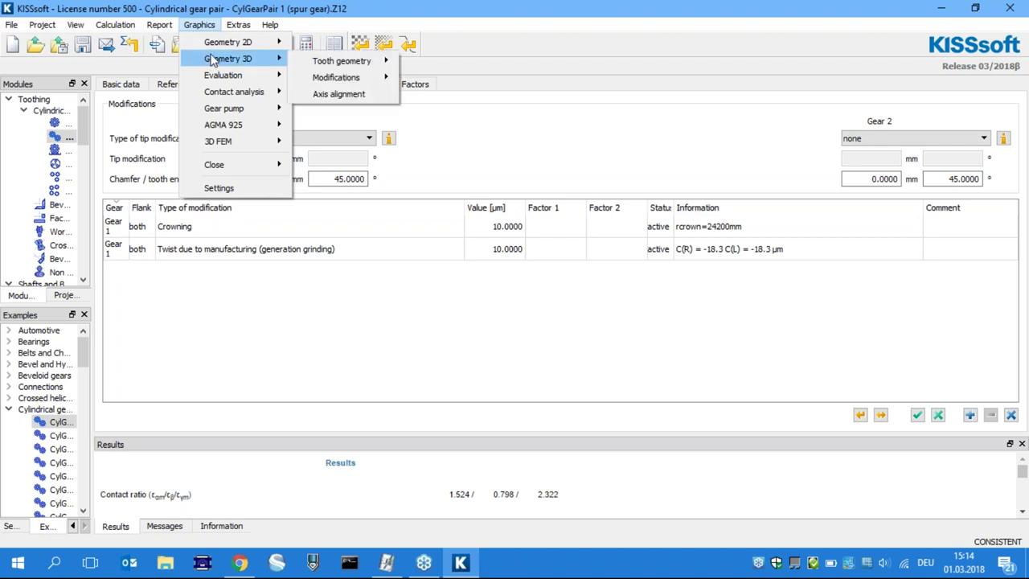
mouse_move(337, 77)
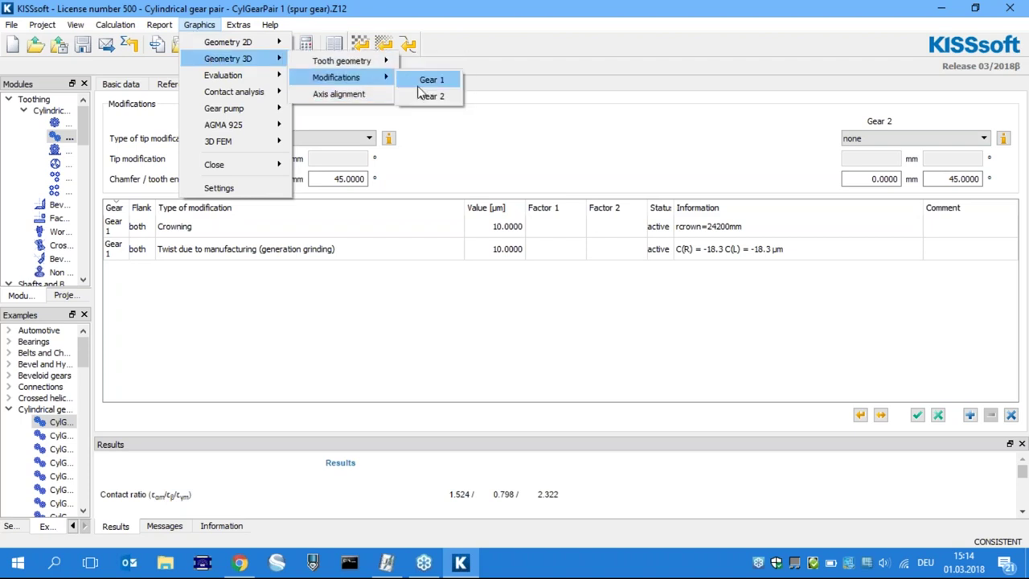
click(432, 78)
drag(427, 171, 237, 19)
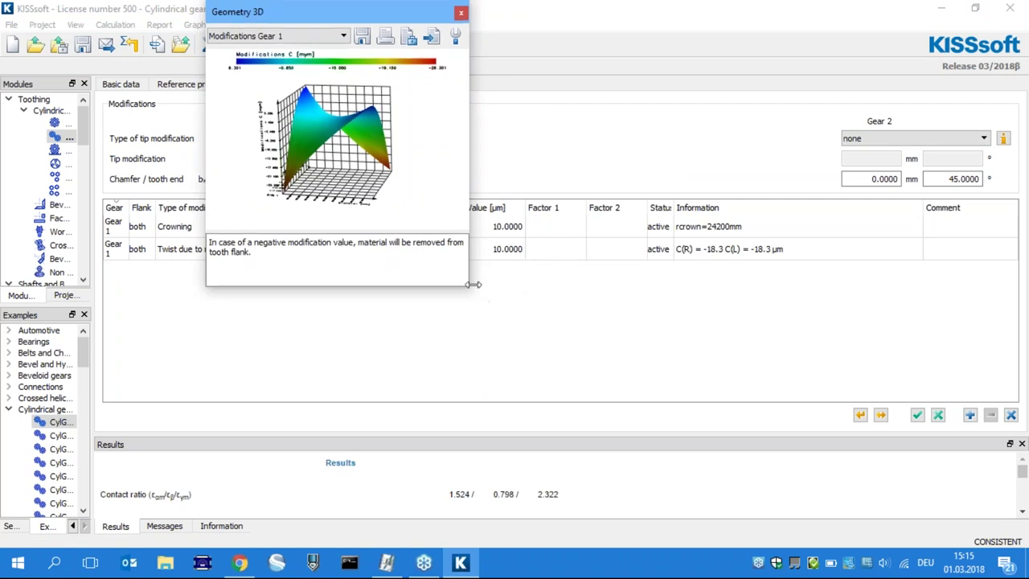
drag(469, 286, 826, 536)
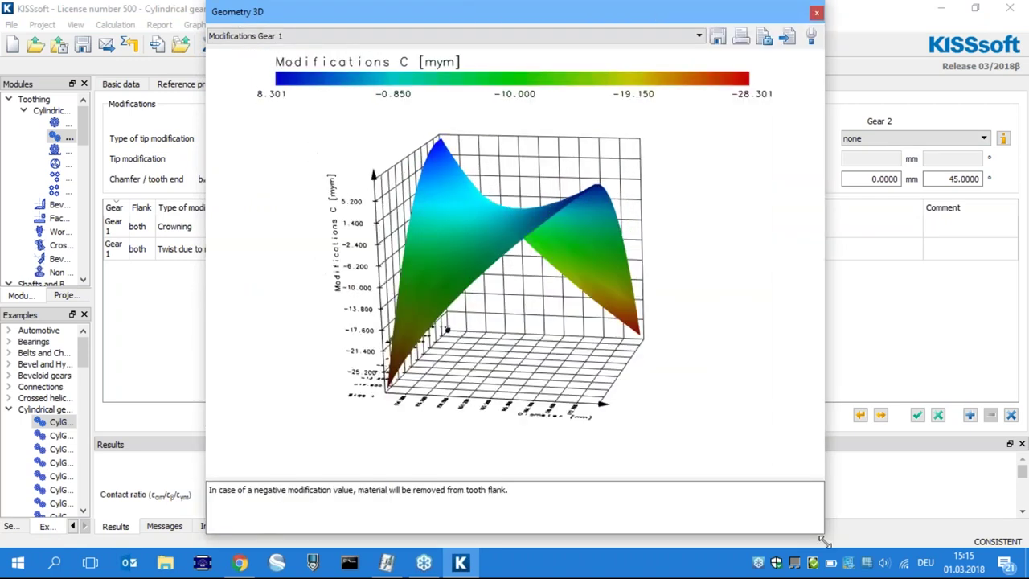
Rotate the modification surface to examine the combined crowning and twist from several sides and close the graphic.
drag(328, 346, 454, 342)
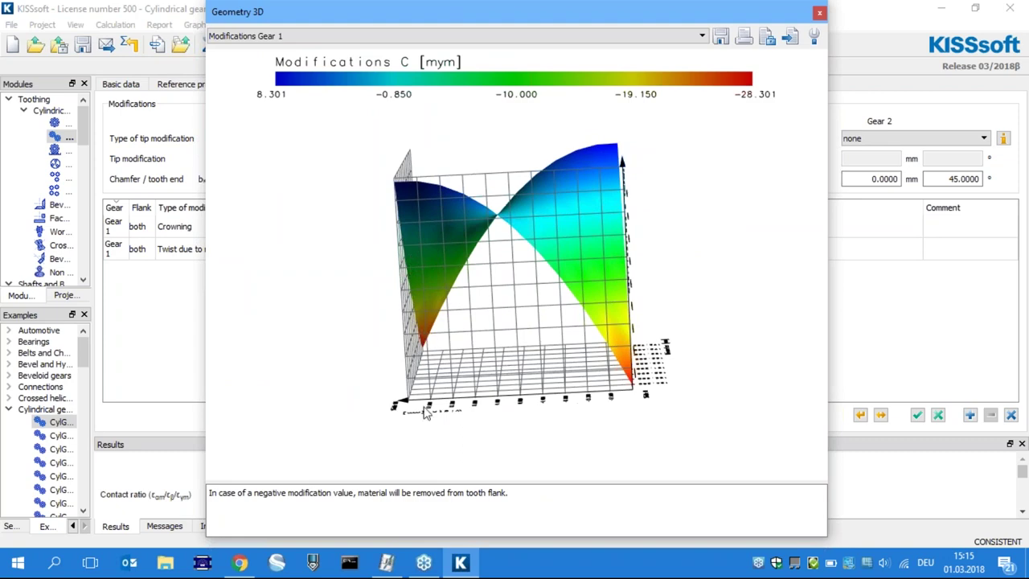
drag(593, 413, 655, 464)
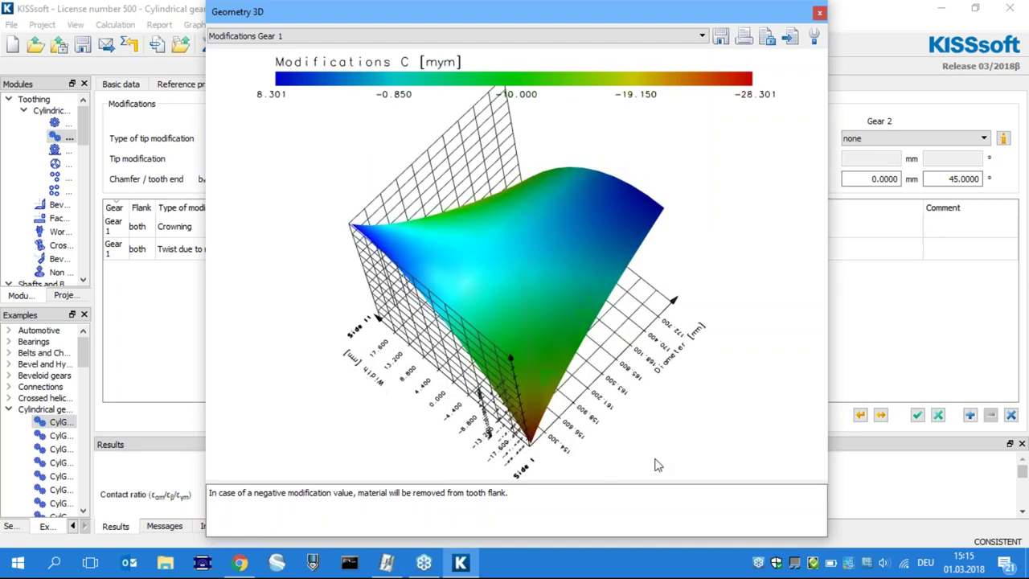
drag(603, 349, 696, 262)
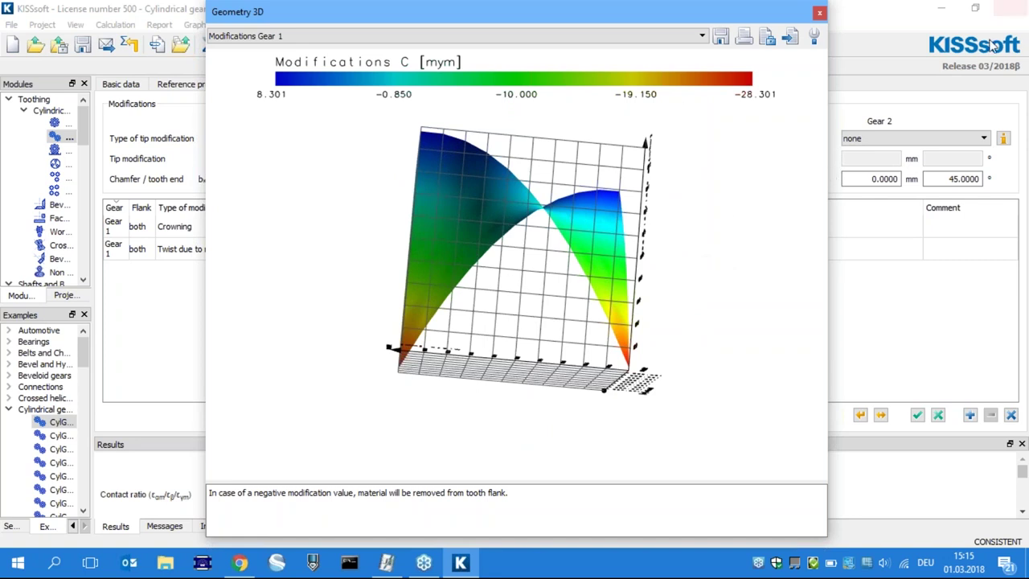
click(818, 13)
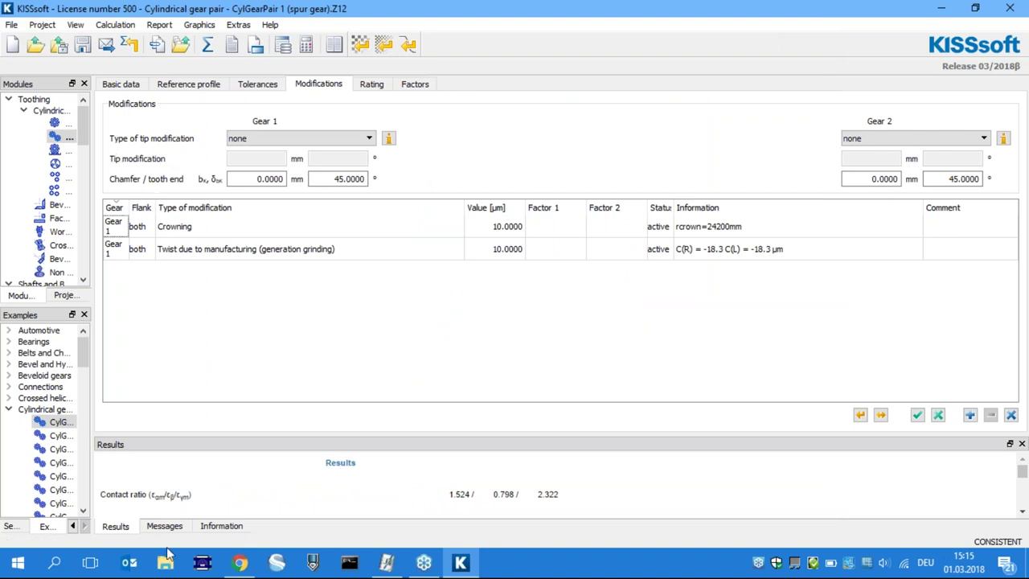
Activate the FEM tooth root stress calculation for the gear pair.
click(129, 24)
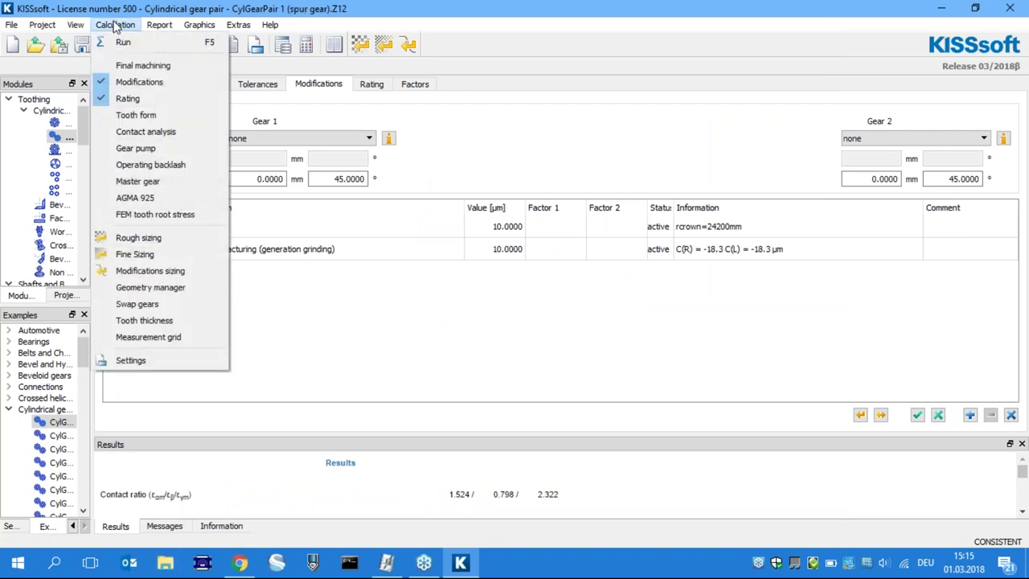
click(155, 214)
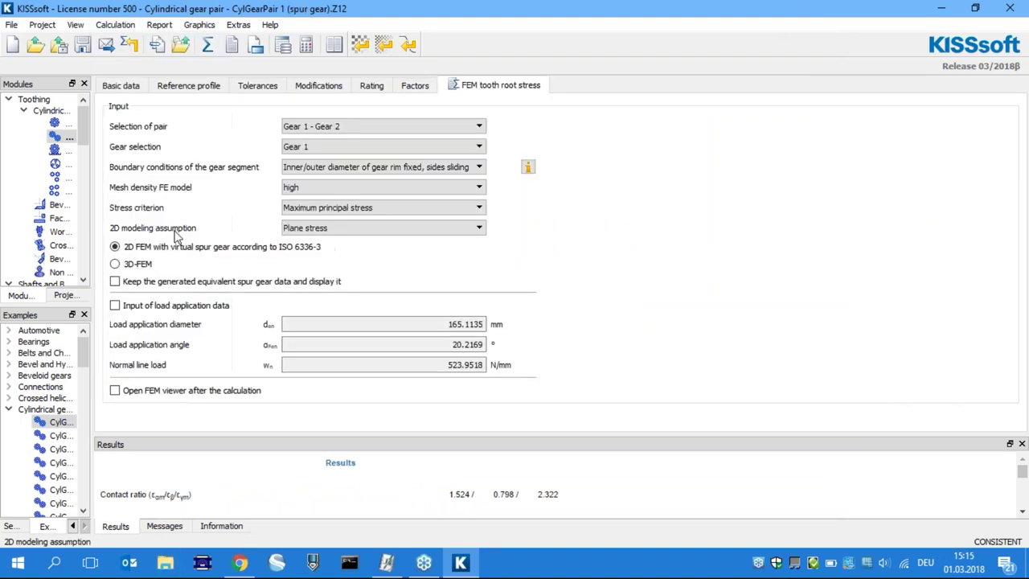
click(115, 24)
mouse_move(199, 24)
mouse_move(100, 26)
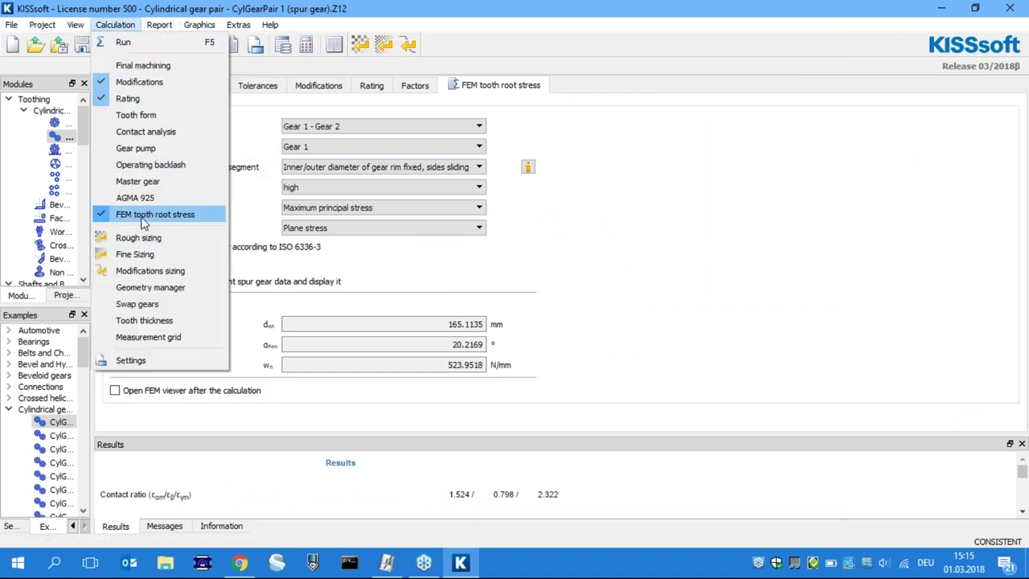
click(622, 27)
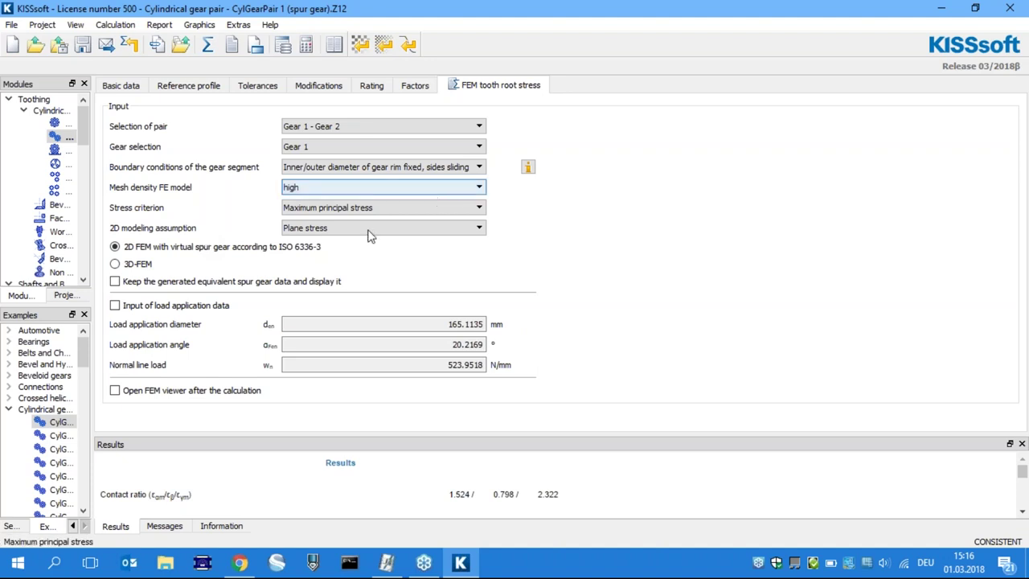
Select 3D-FEM for the tooth root stress, view the meshed tooth stress image in Snagit Editor and return to KISSsoft.
click(116, 265)
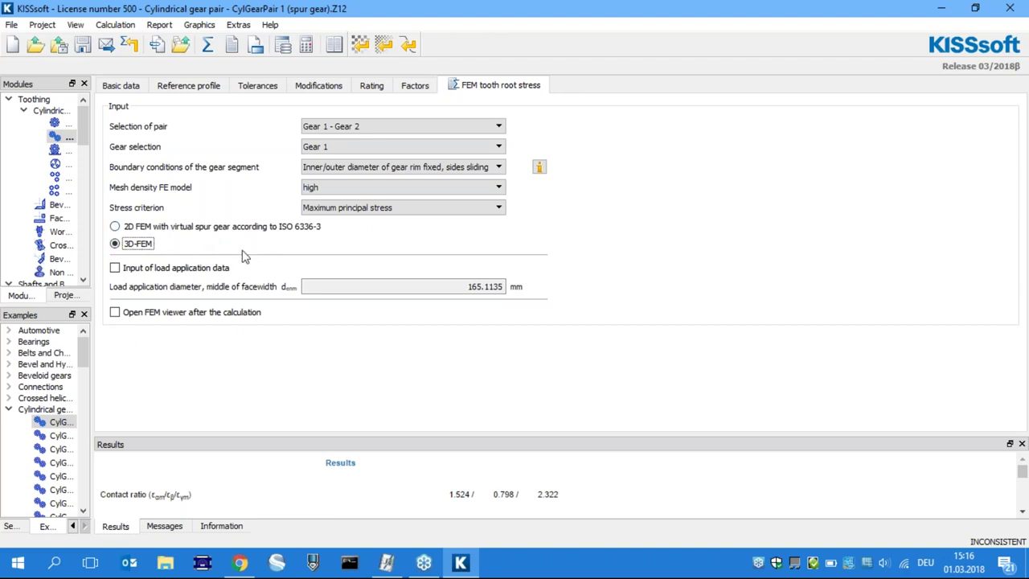
click(387, 563)
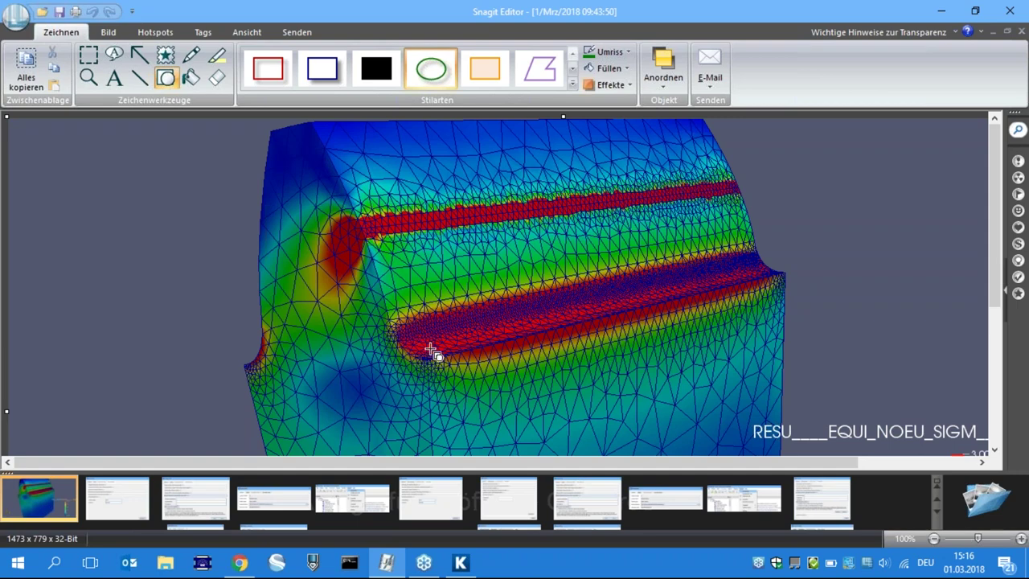
click(940, 16)
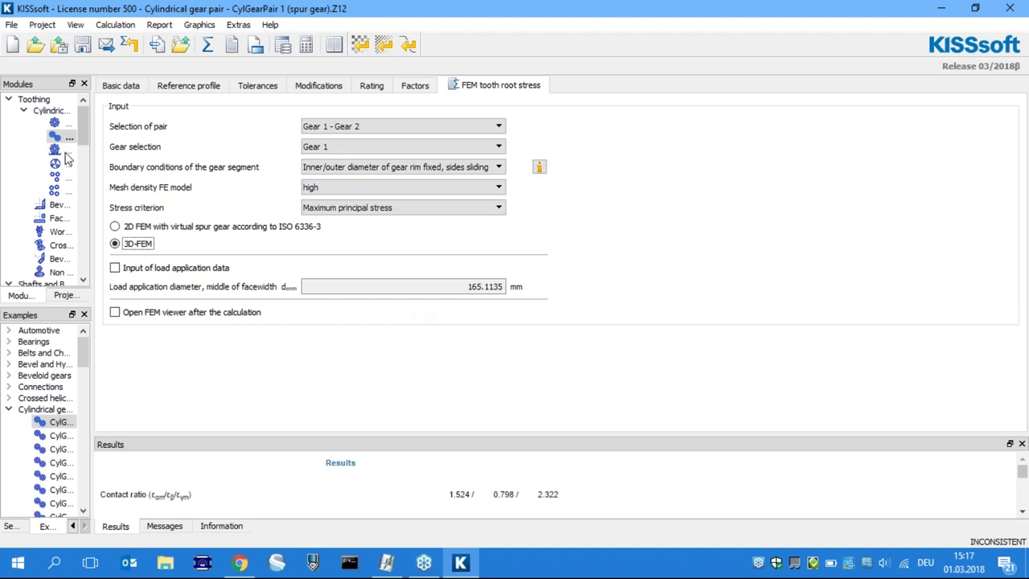
Widen the module and example lists and open the GearbodyDeformation 1 example from the Various group, without saving the gear pair.
drag(94, 206, 249, 296)
click(9, 409)
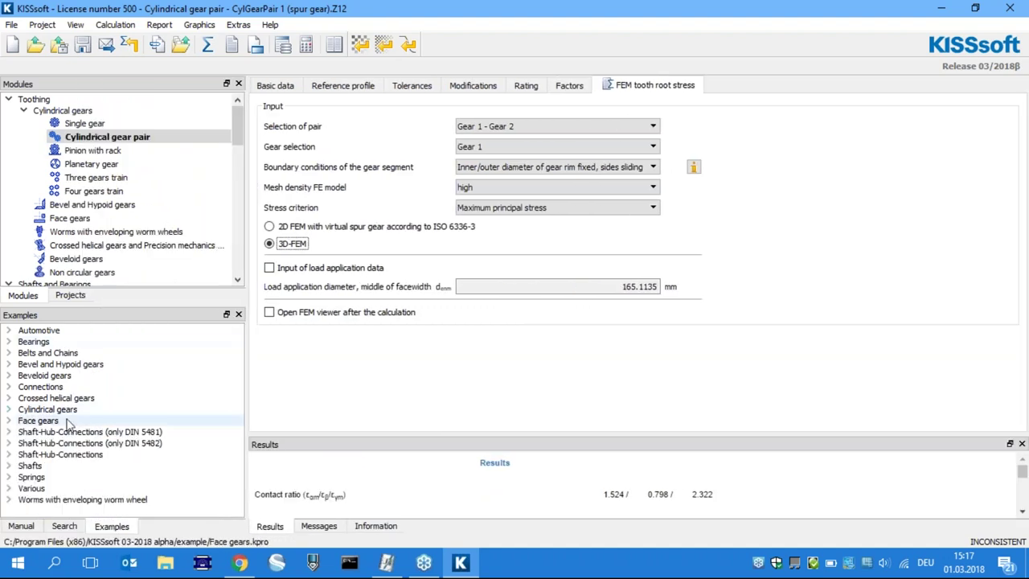
click(9, 476)
click(11, 476)
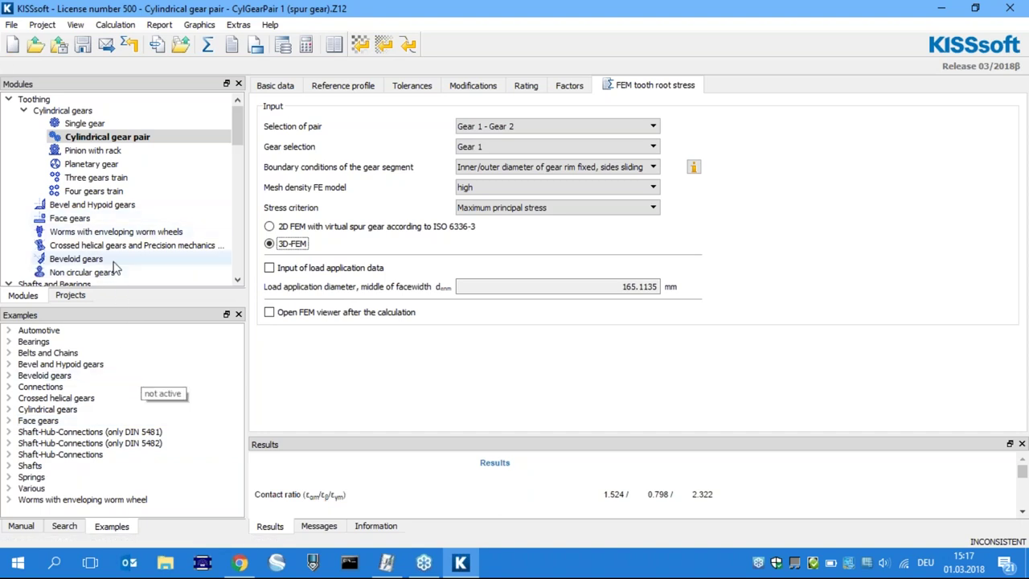
double_click(31, 488)
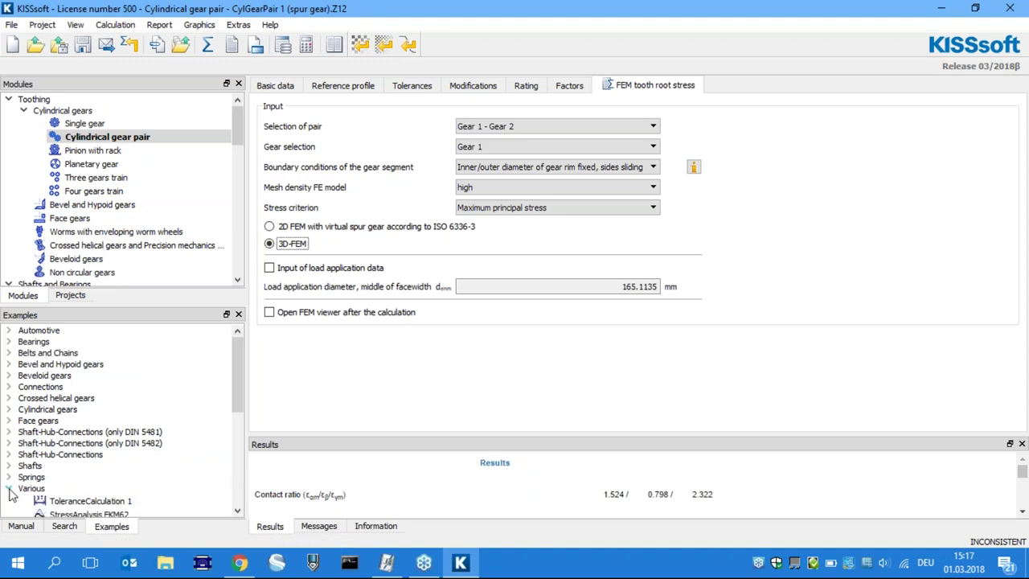
scroll(112, 400, down, 2)
scroll(121, 377, down, 2)
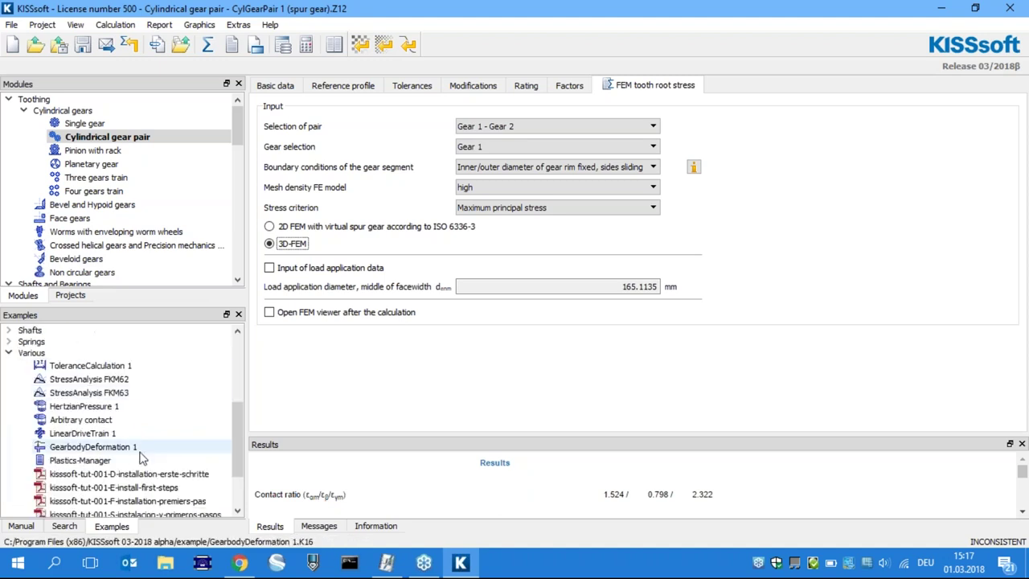
double_click(92, 450)
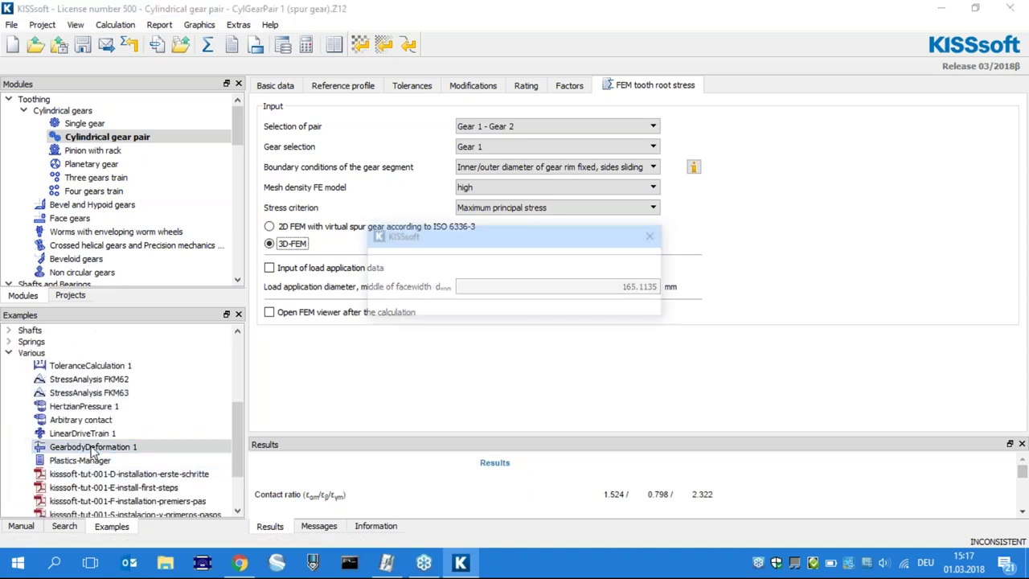
click(574, 301)
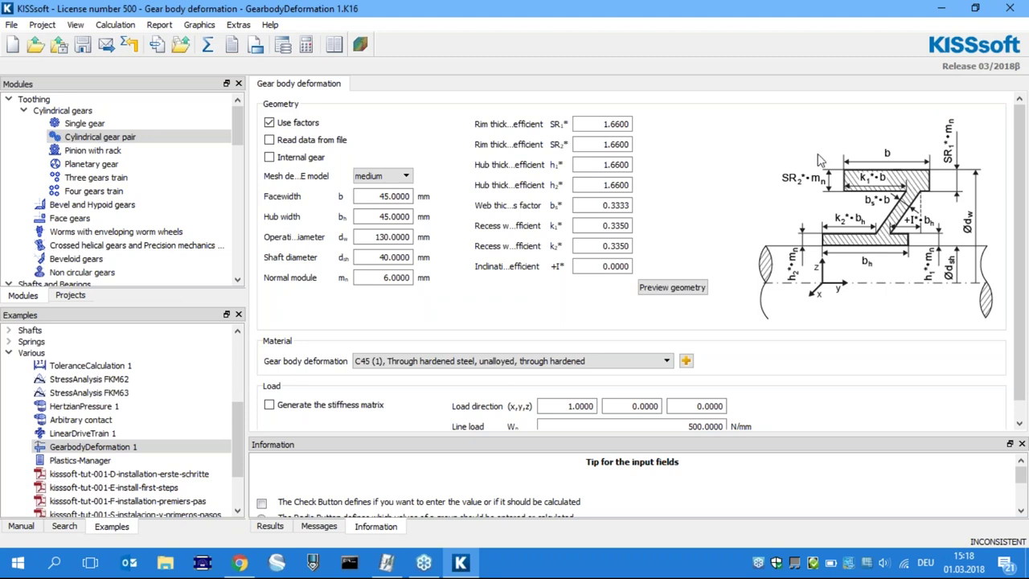
Preview the gear body geometry to examine its cross-section and close the preview.
scroll(753, 149, down, 1)
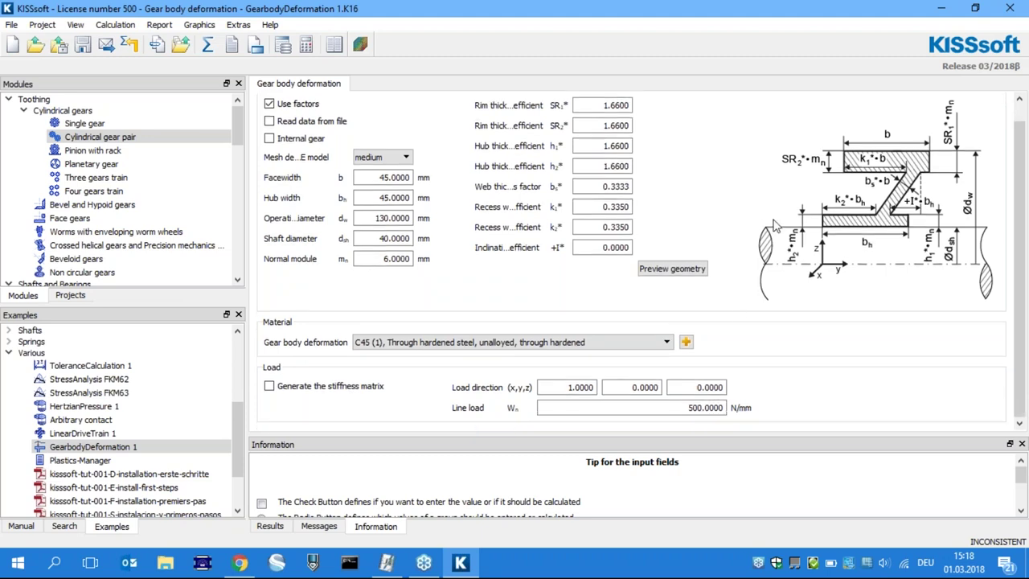
click(672, 268)
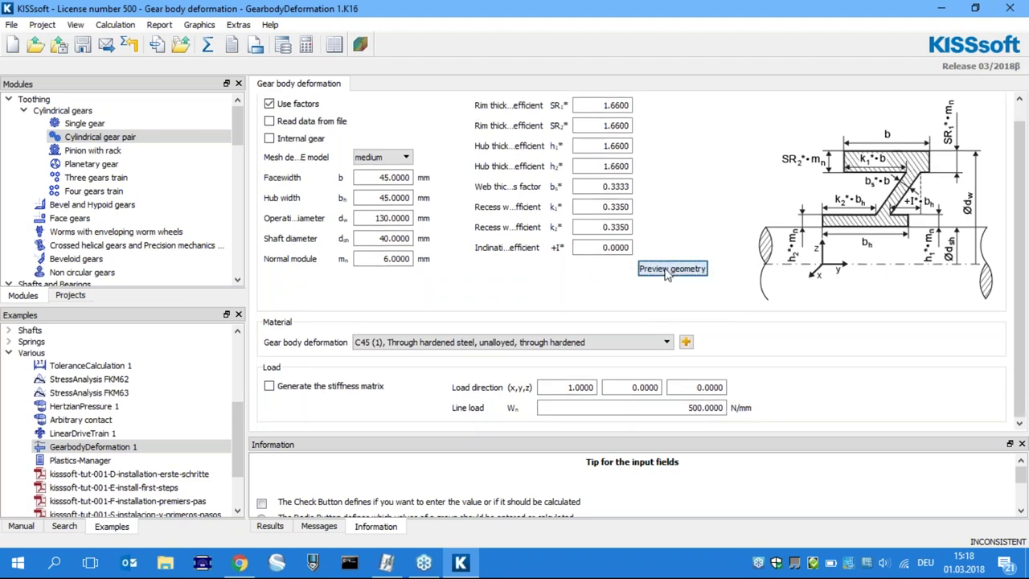
drag(430, 126, 208, 22)
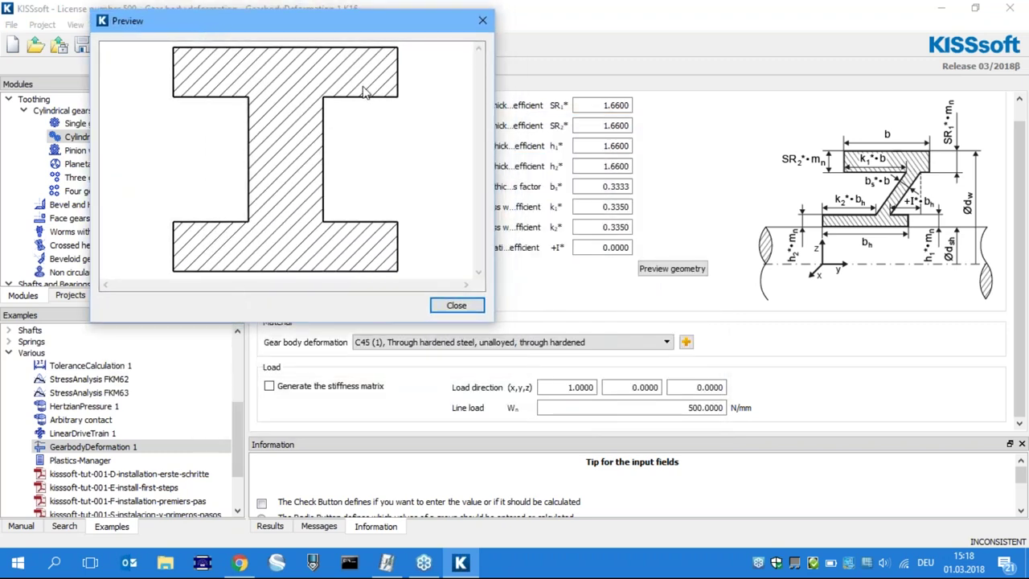
click(592, 254)
click(452, 304)
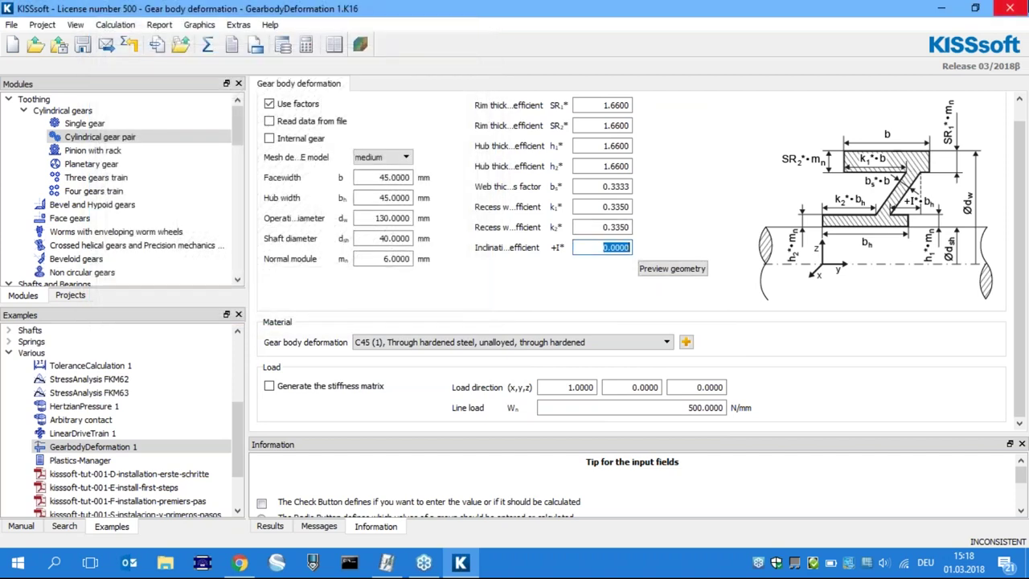
Set the gear body's inclination coefficient to 0.7, preview the changed cross-section and close the preview.
text(0.7)
key(Return)
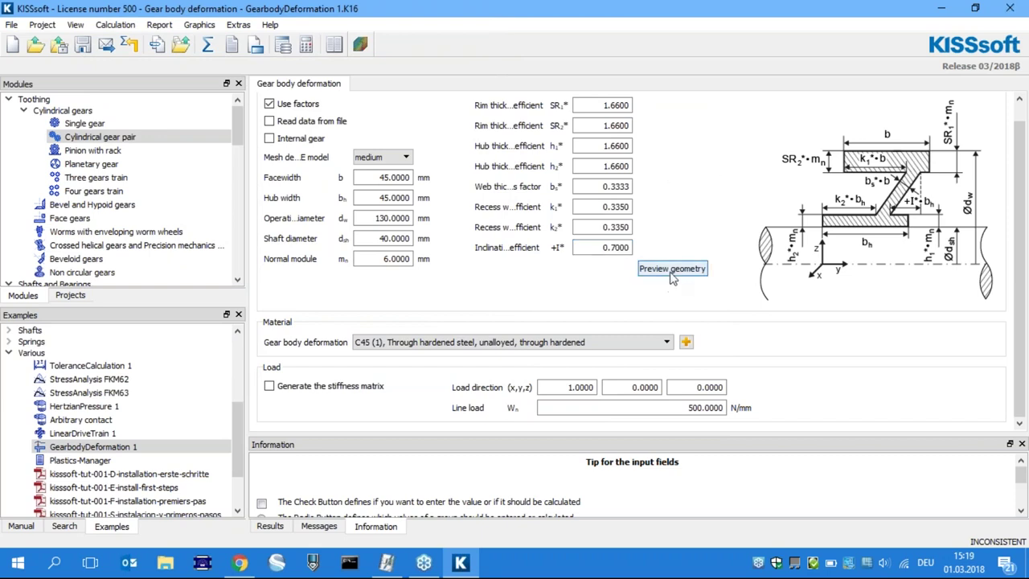
click(672, 270)
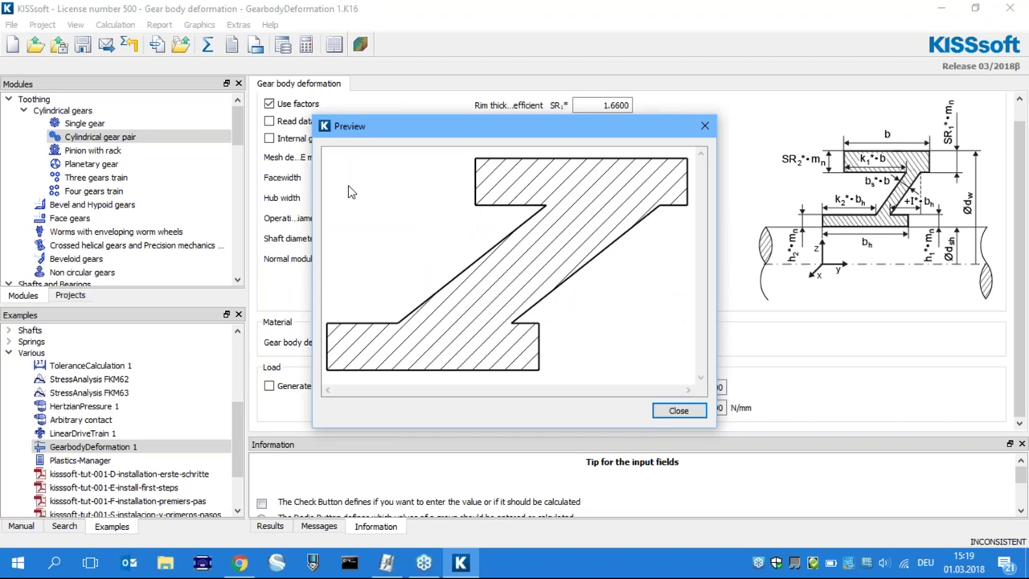
click(680, 411)
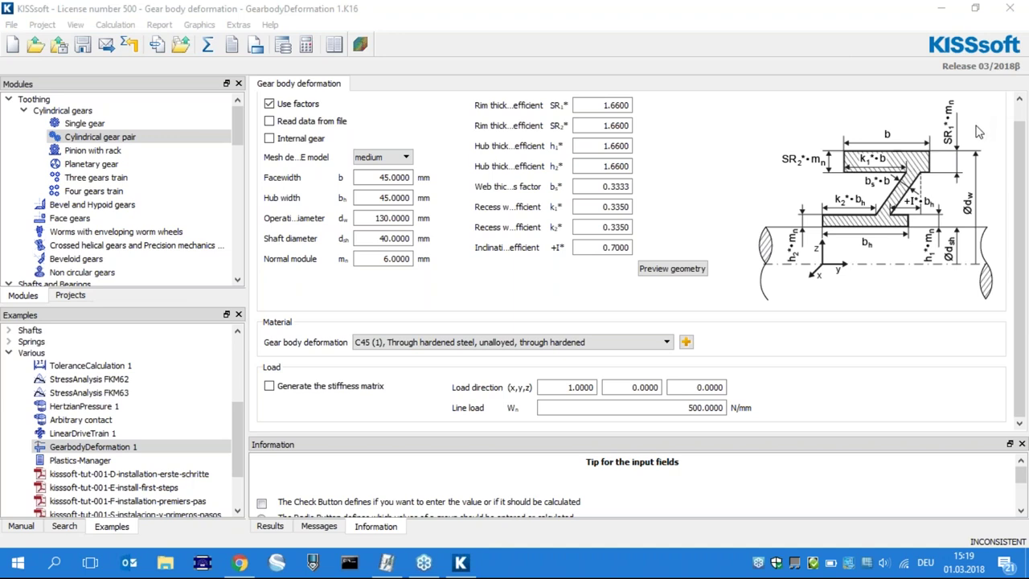
key(Return)
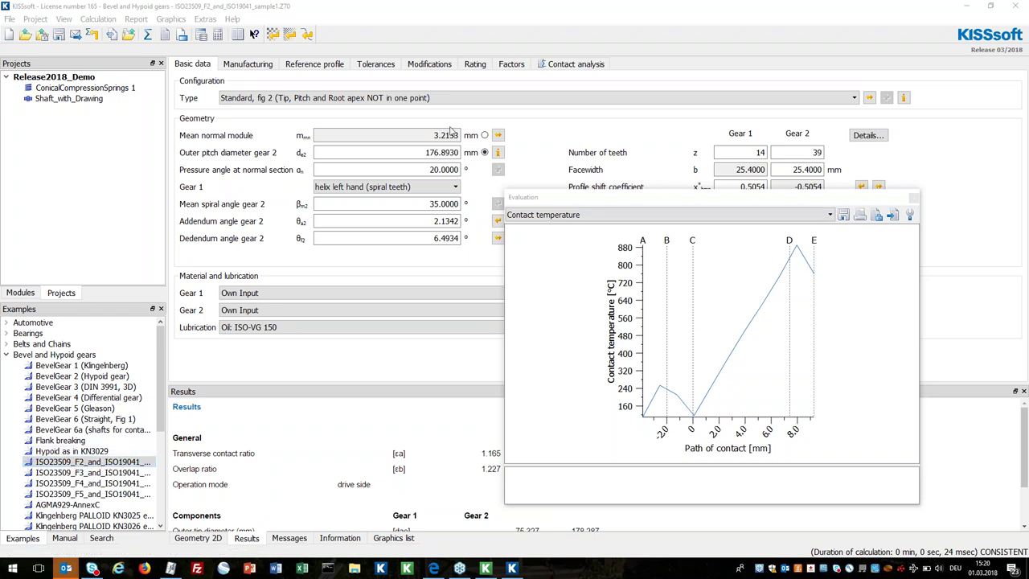
In the bevel gear rating, choose the scuffing method "according to calculation method" from the available options and recalculate.
click(476, 64)
click(476, 65)
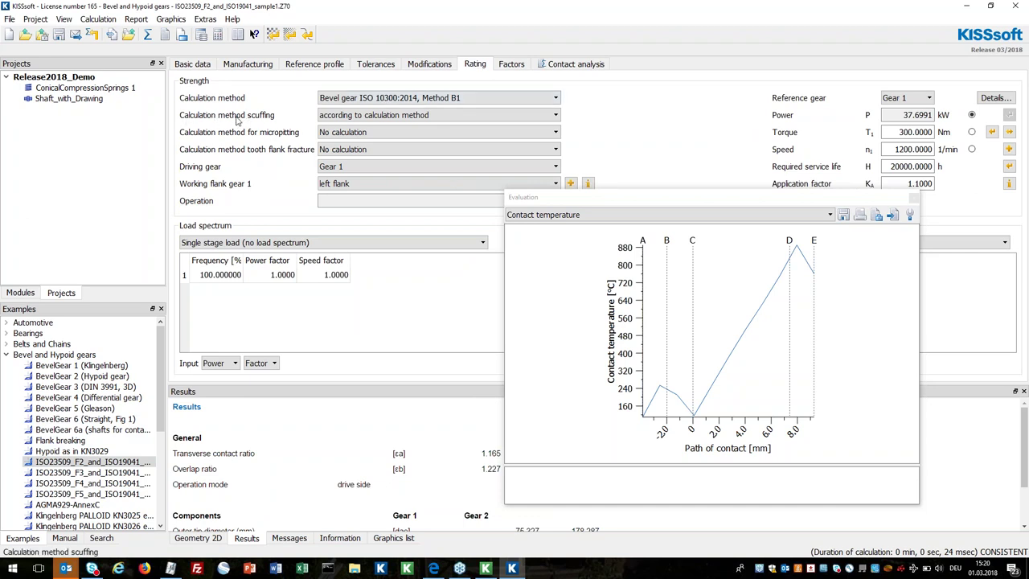
click(351, 118)
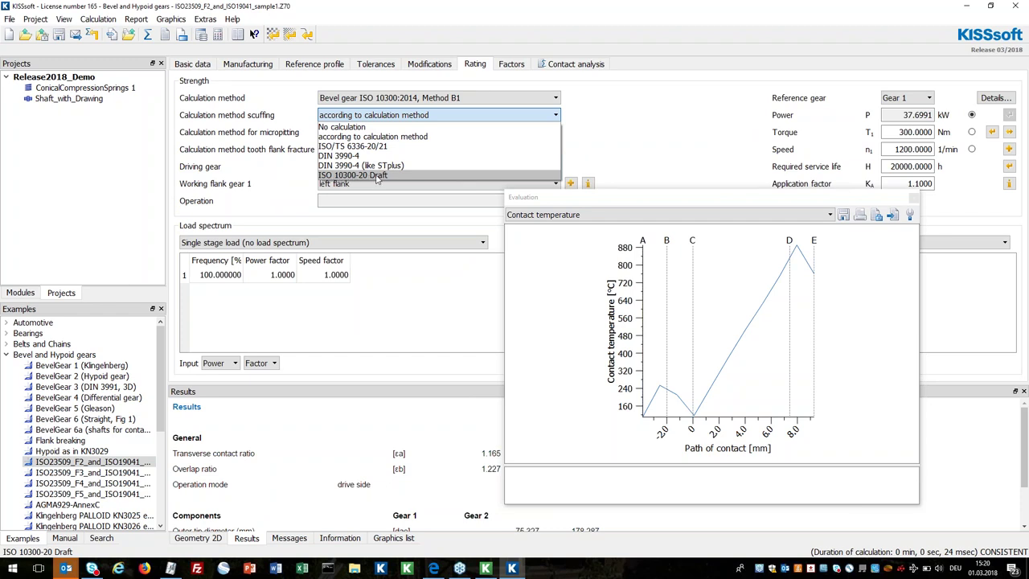
click(347, 137)
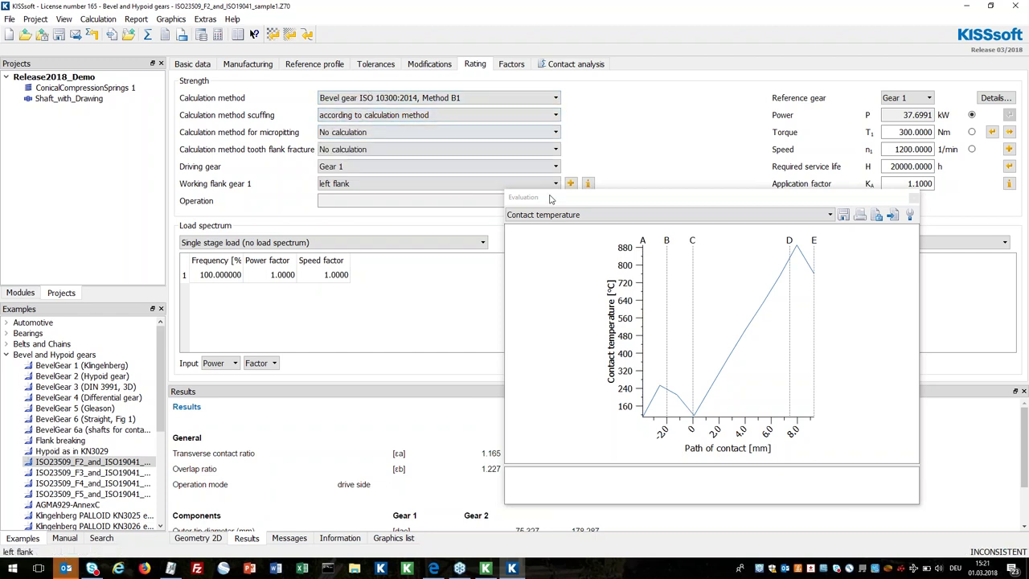
click(149, 36)
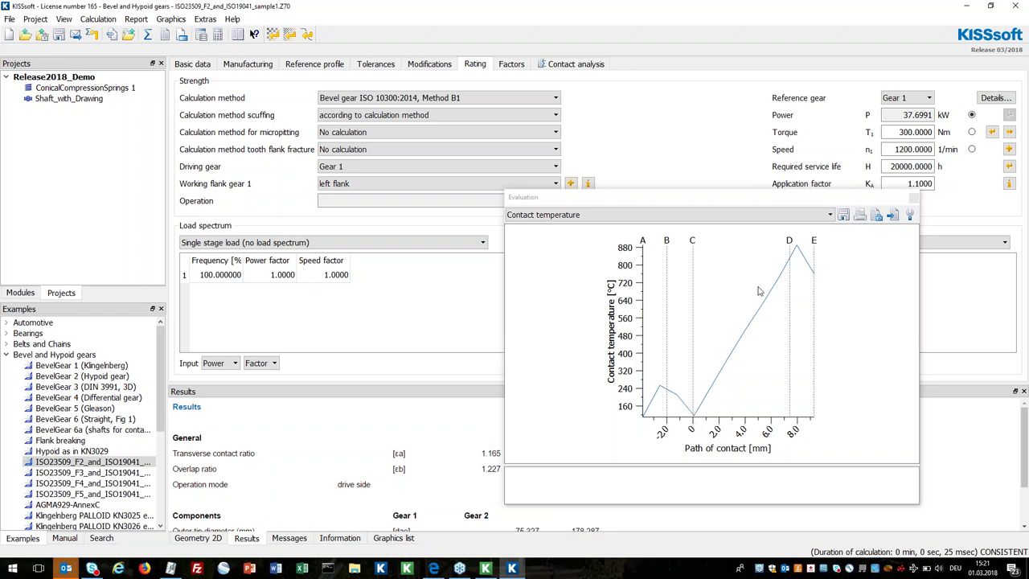
Open the ISO23509_F3 bevel gear example (sample 2) without saving the changes to the current file.
double_click(110, 474)
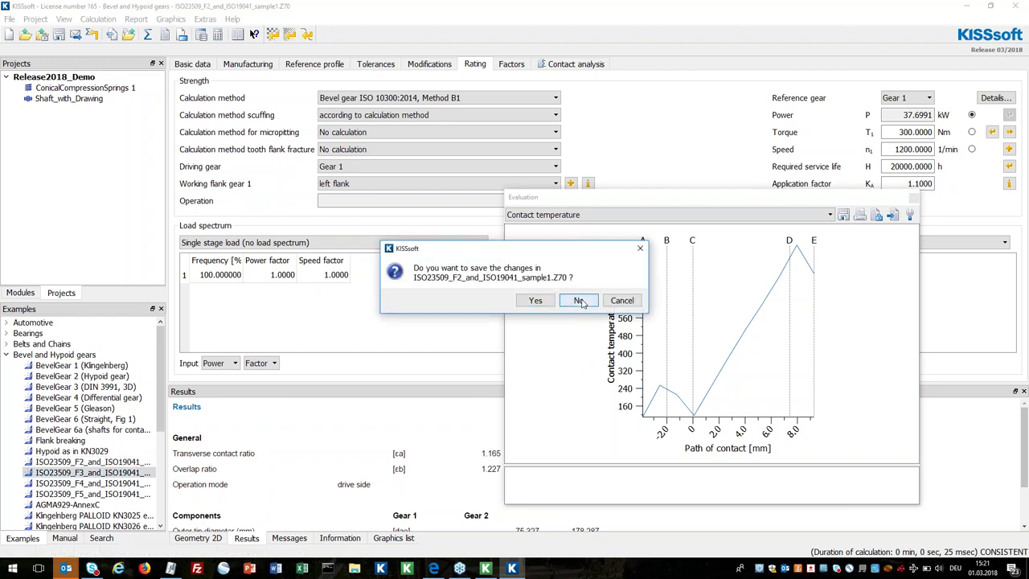
click(579, 301)
click(620, 301)
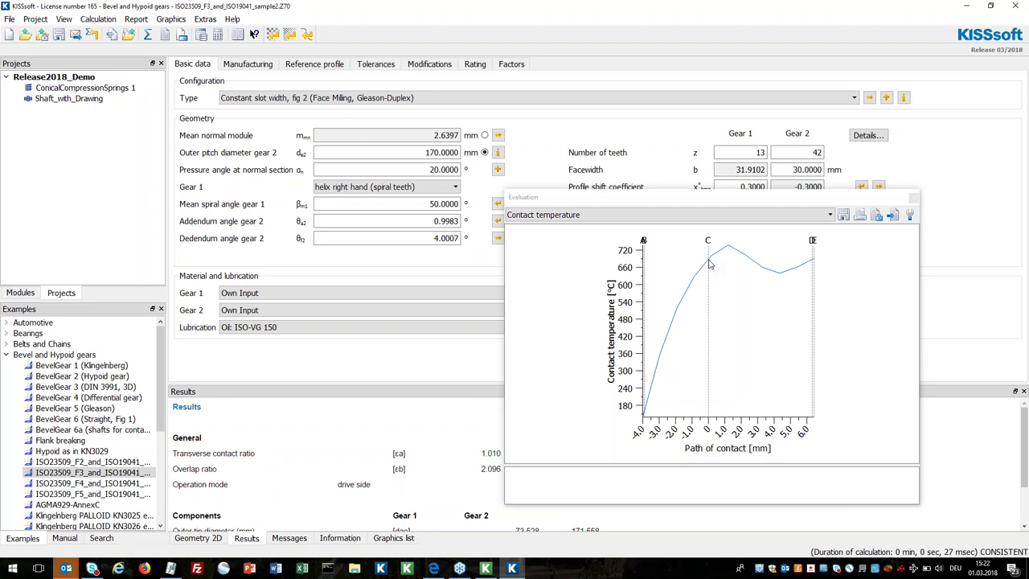
Start a new shaft calculation and look through the overview choices for the elements tree, keeping the general overview.
click(21, 293)
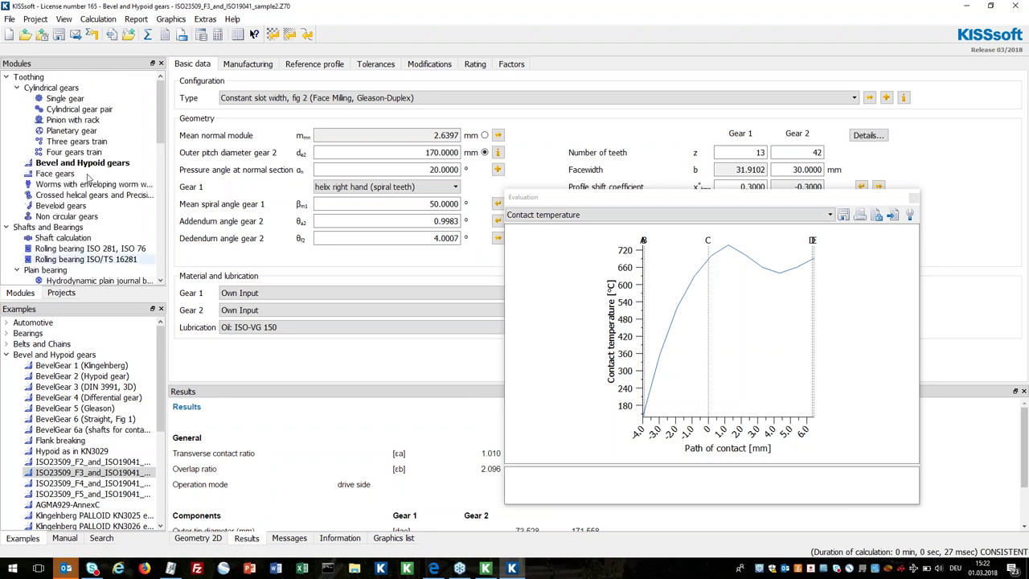
click(7, 77)
double_click(63, 98)
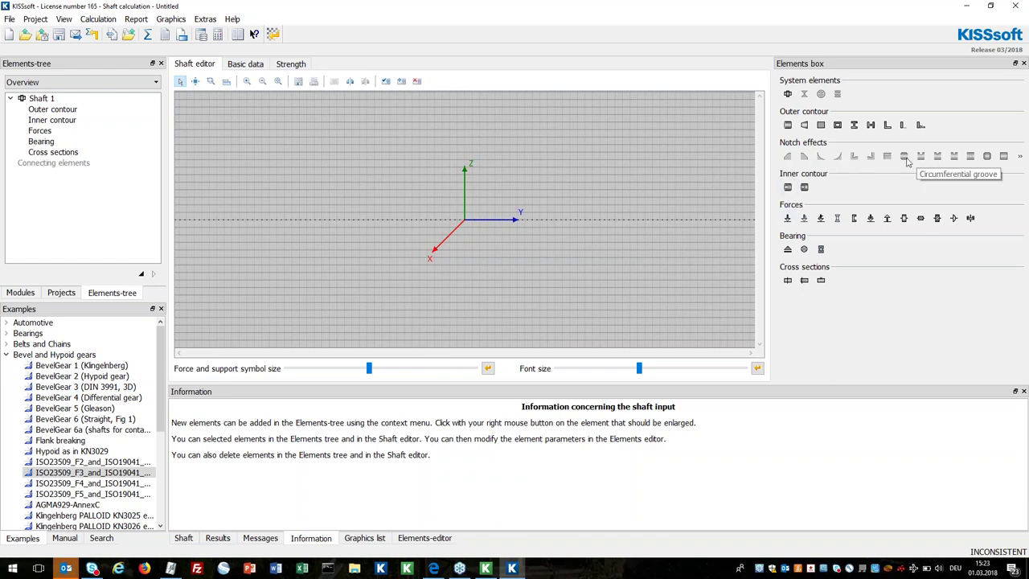
click(42, 83)
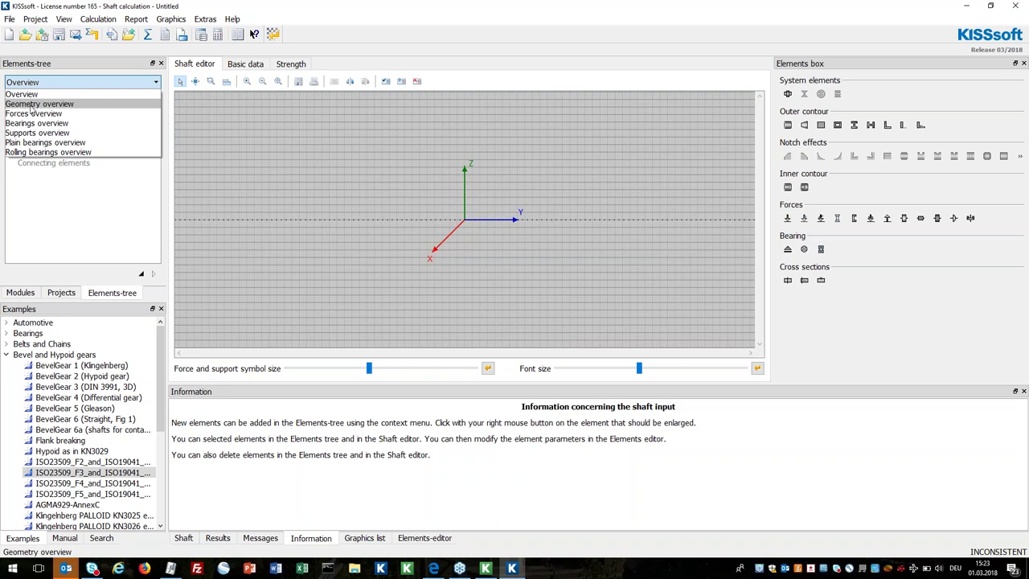
click(50, 200)
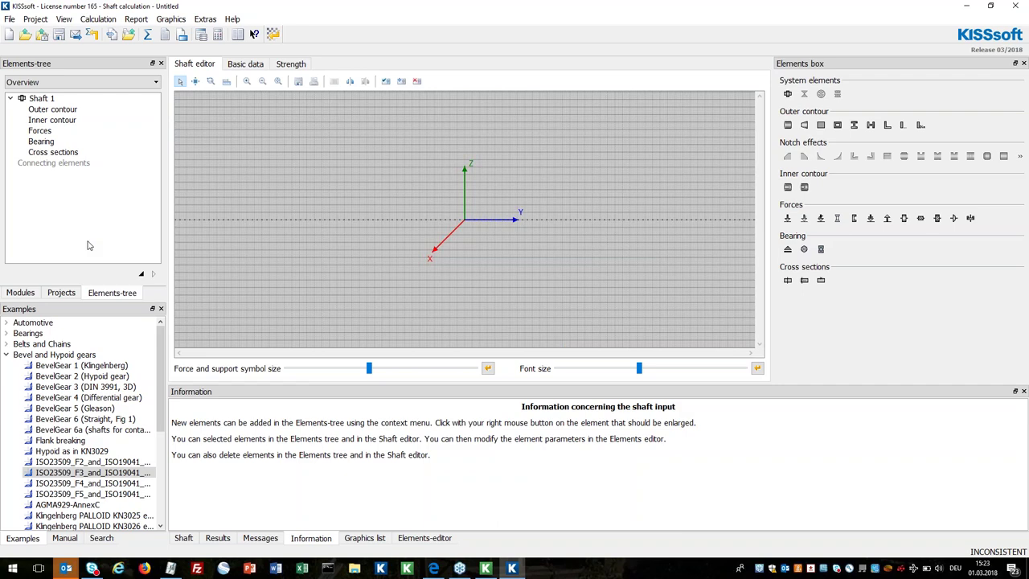
Open the Shaft_with_Drawing calculation from the Release2018_Demo project and return to the project list.
click(20, 292)
click(61, 293)
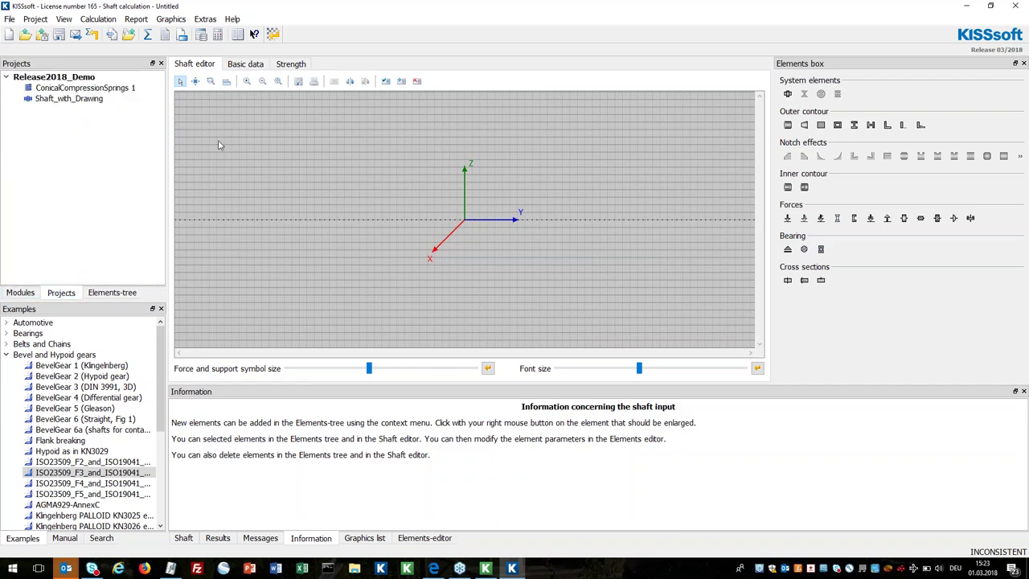
double_click(68, 98)
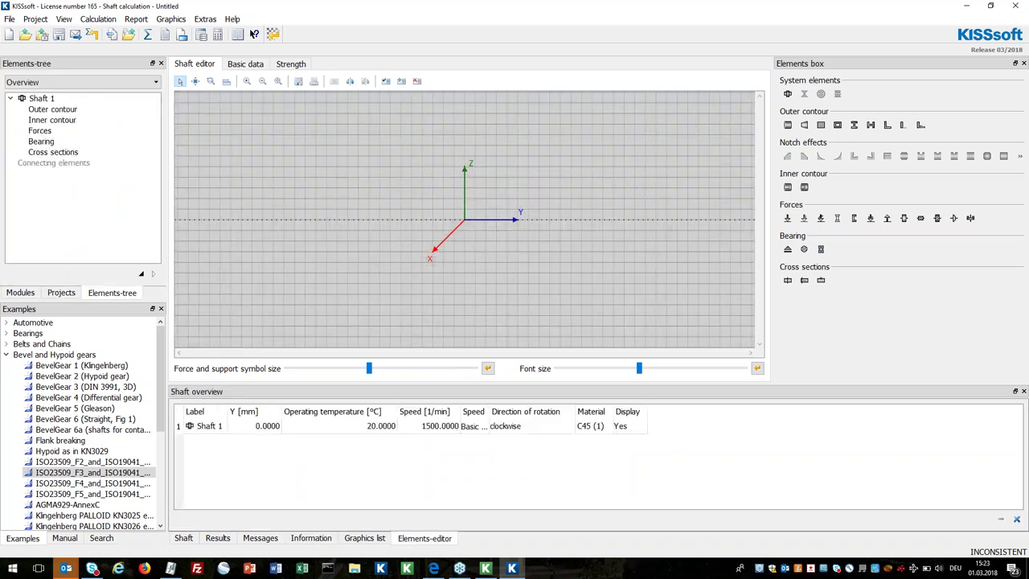
click(62, 293)
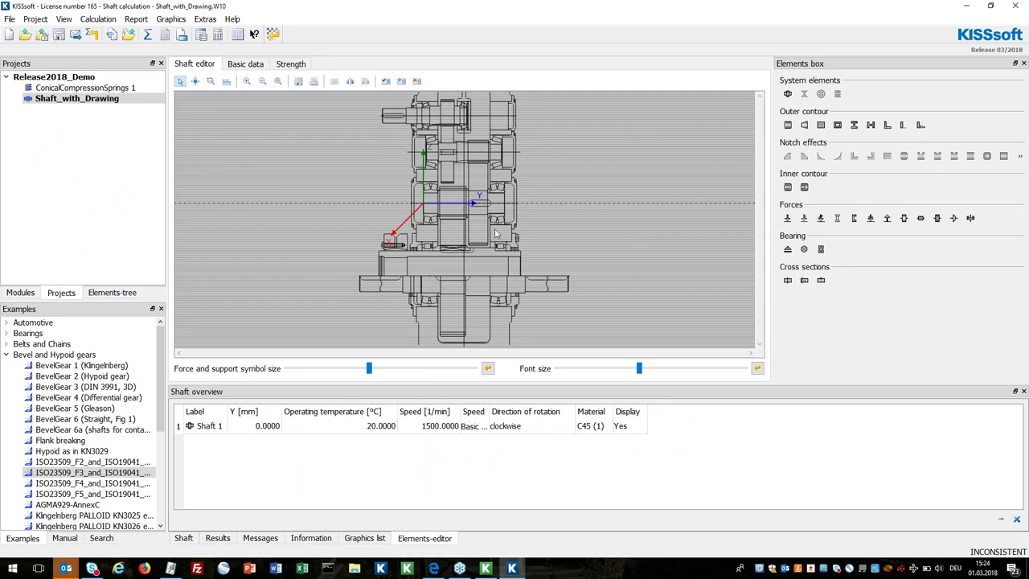
Add five default cylinders in a row to the shaft's outer contour over the background gearbox drawing.
scroll(466, 217, up, 4)
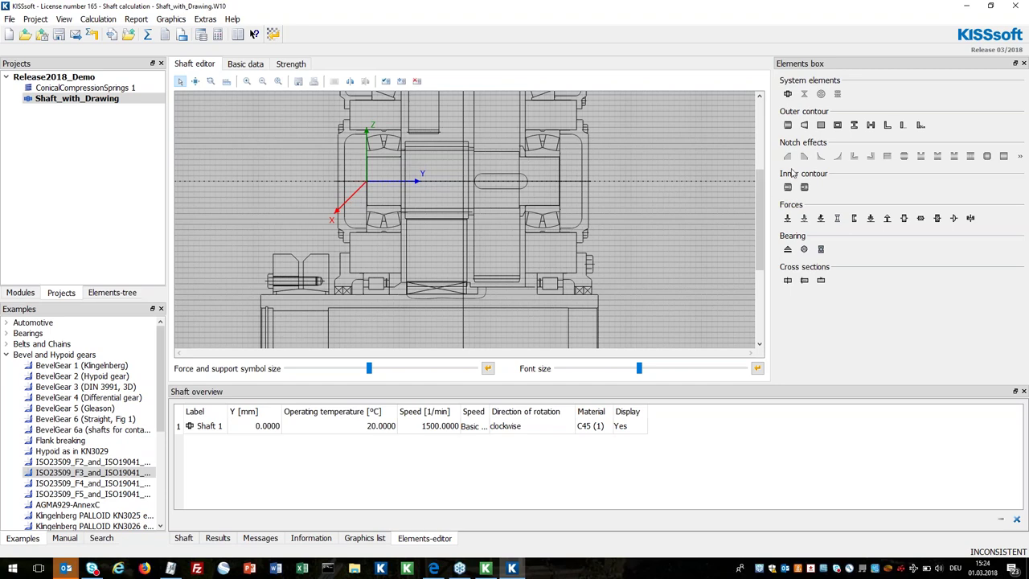
click(787, 126)
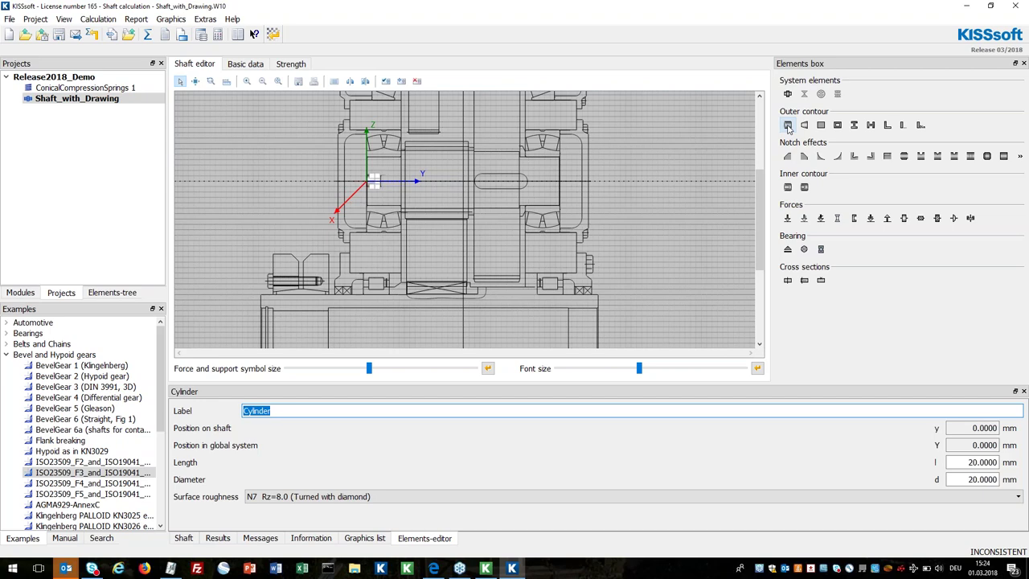
click(788, 126)
click(788, 126)
click(788, 126)
click(788, 126)
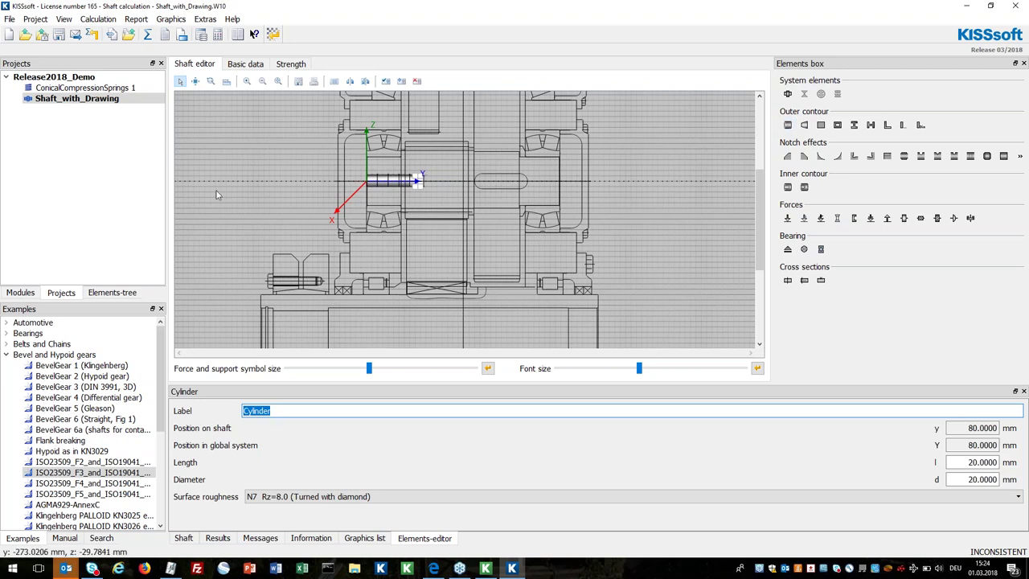
Stretch the first cylinder to about 64 mm long and 88 mm in diameter, and the second to about 7 mm by 112 mm, following the drawing.
scroll(372, 193, up, 3)
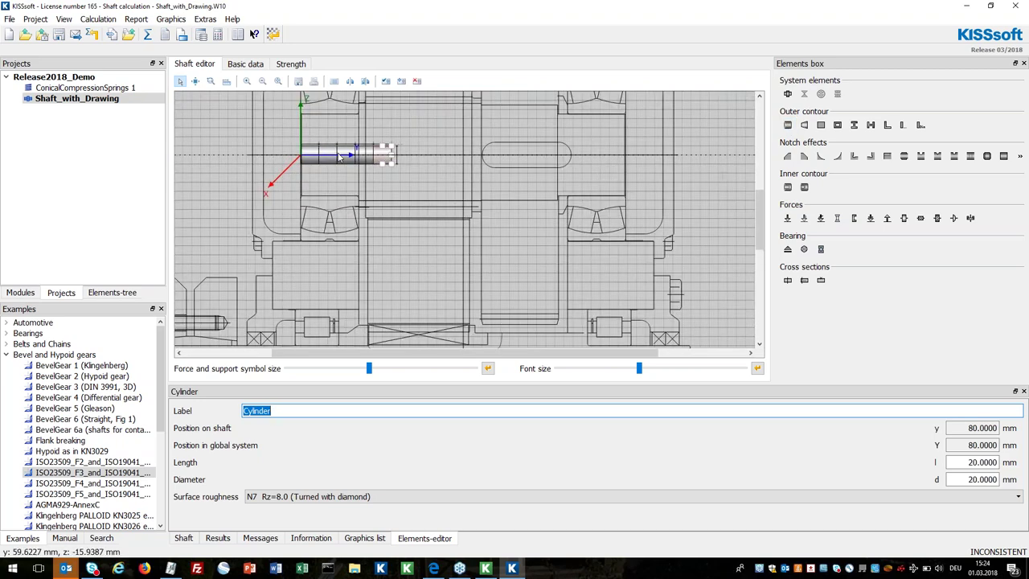
scroll(318, 157, up, 1)
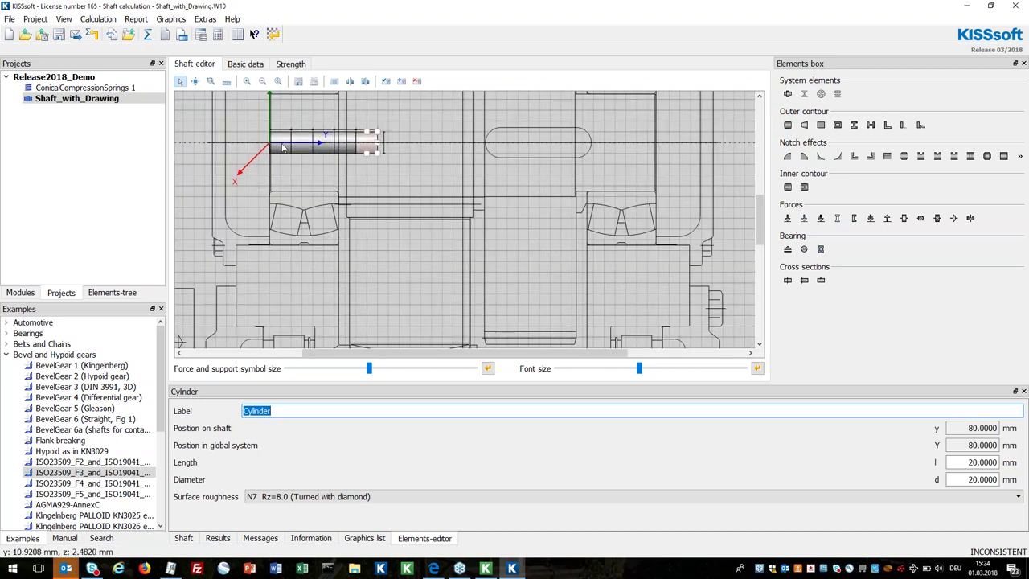
click(283, 150)
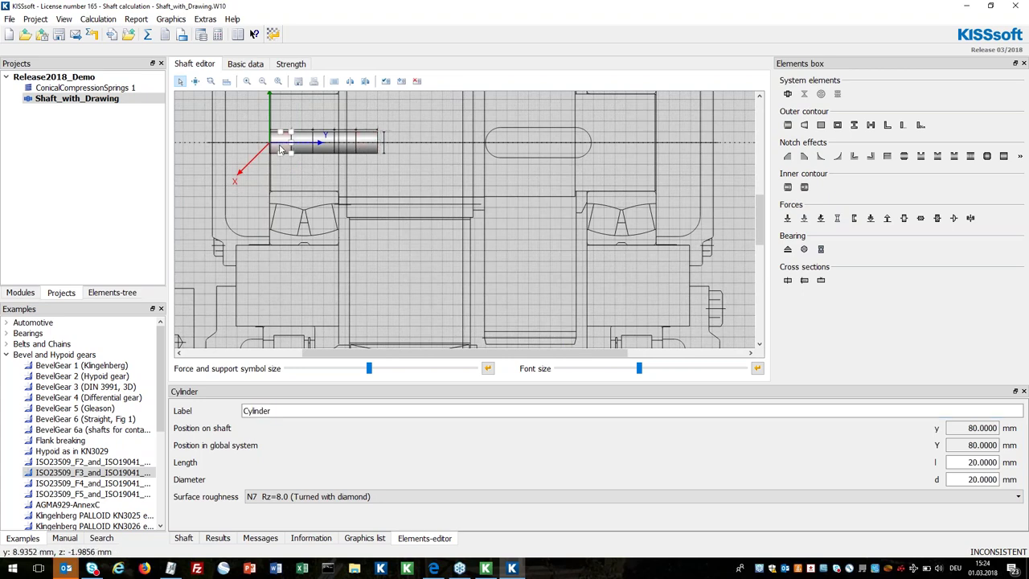
drag(289, 151, 345, 204)
click(351, 147)
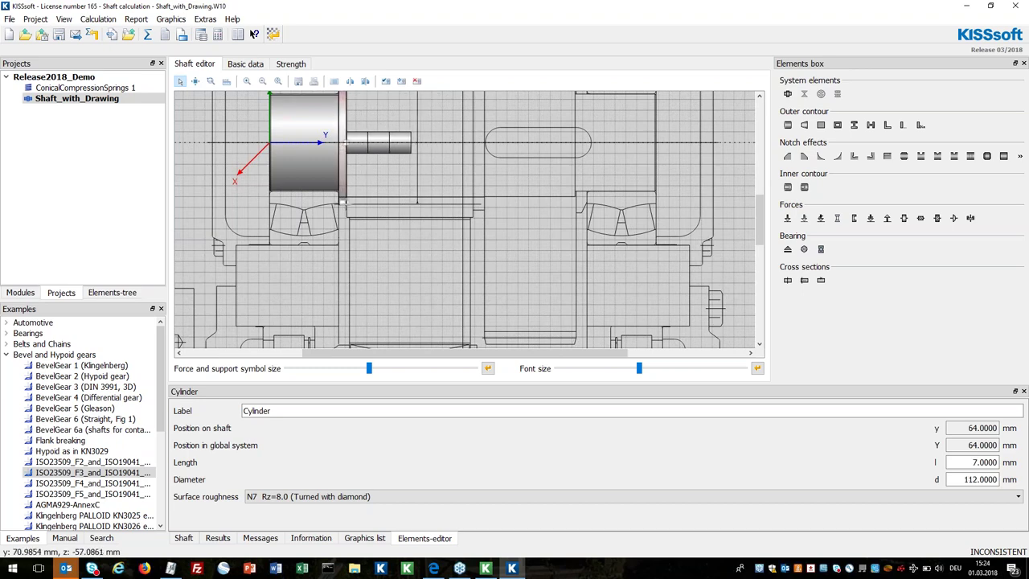
Stretch the third cylinder along the drawing's gear section to about 129 mm long and 126 mm in diameter.
click(364, 152)
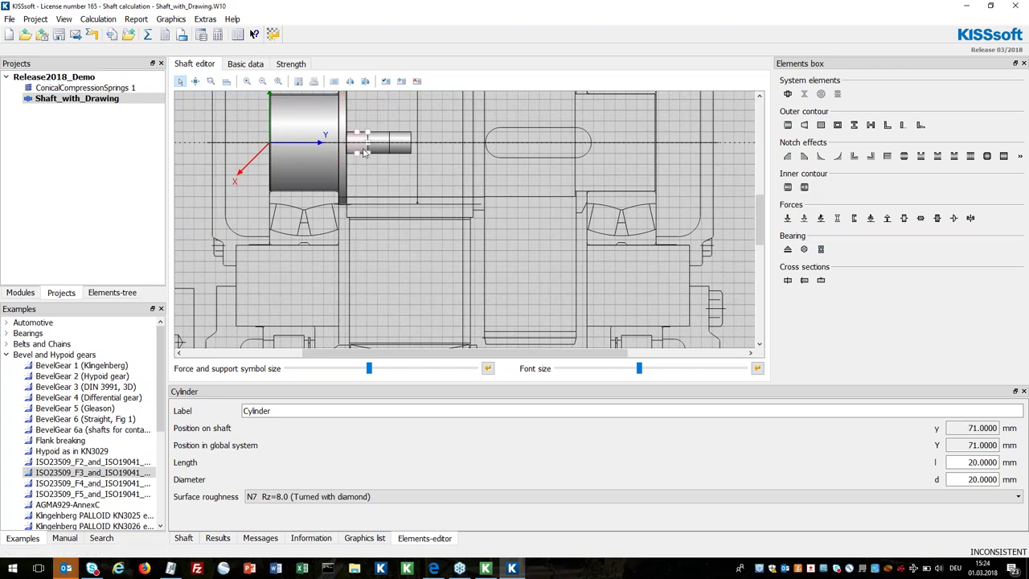
drag(366, 152, 481, 204)
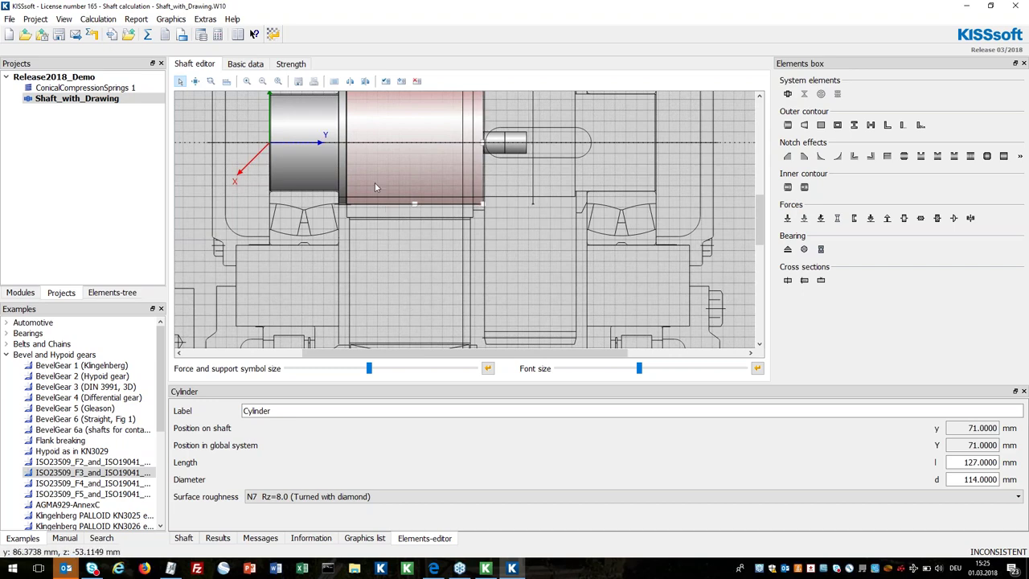
drag(482, 205, 486, 211)
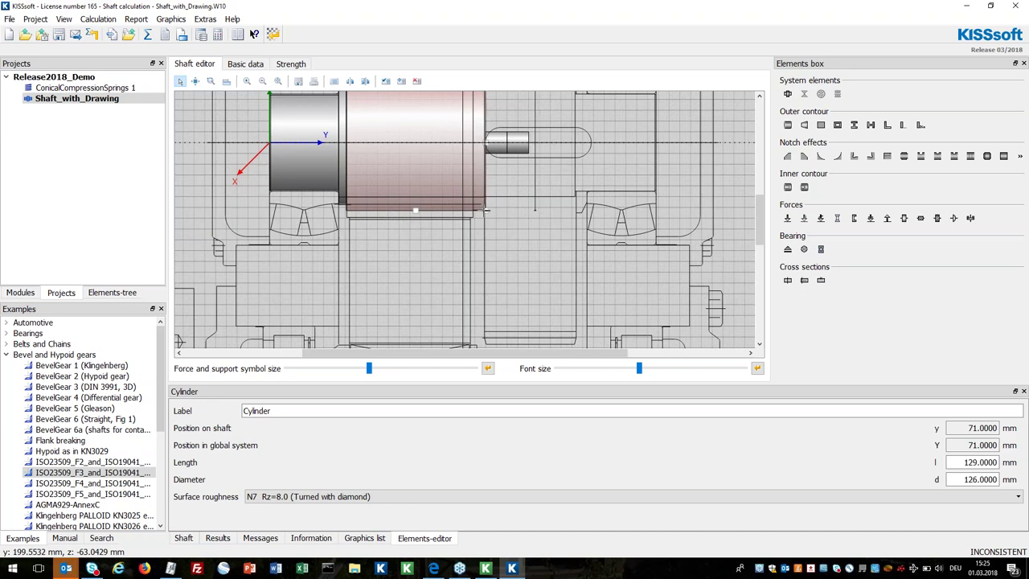
Stretch the fourth cylinder to about 84 mm long and 100 mm in diameter, and fit the fifth to the drawing's end bearing seat.
click(505, 150)
drag(505, 150, 574, 197)
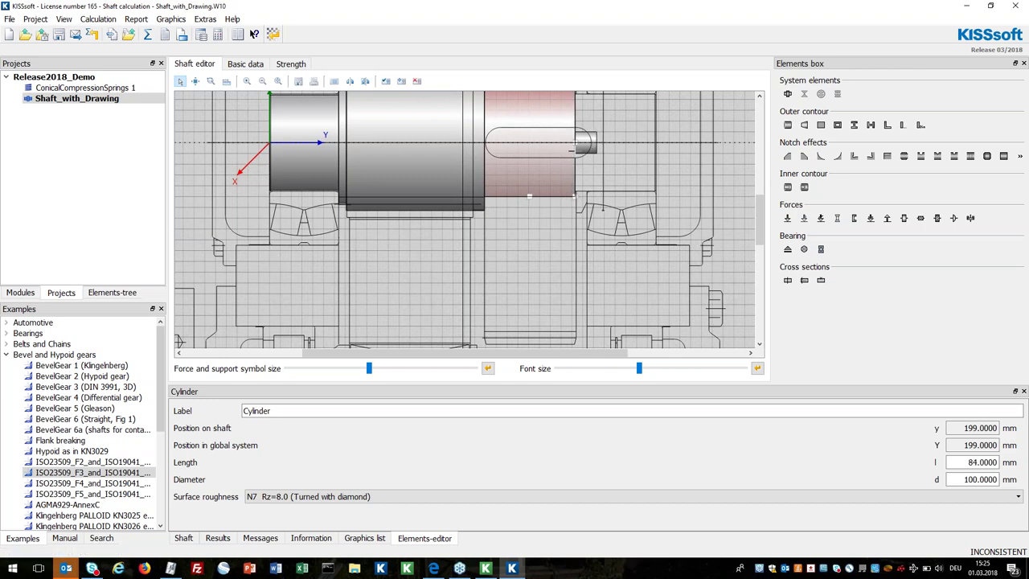
click(599, 157)
drag(603, 158, 656, 192)
click(701, 202)
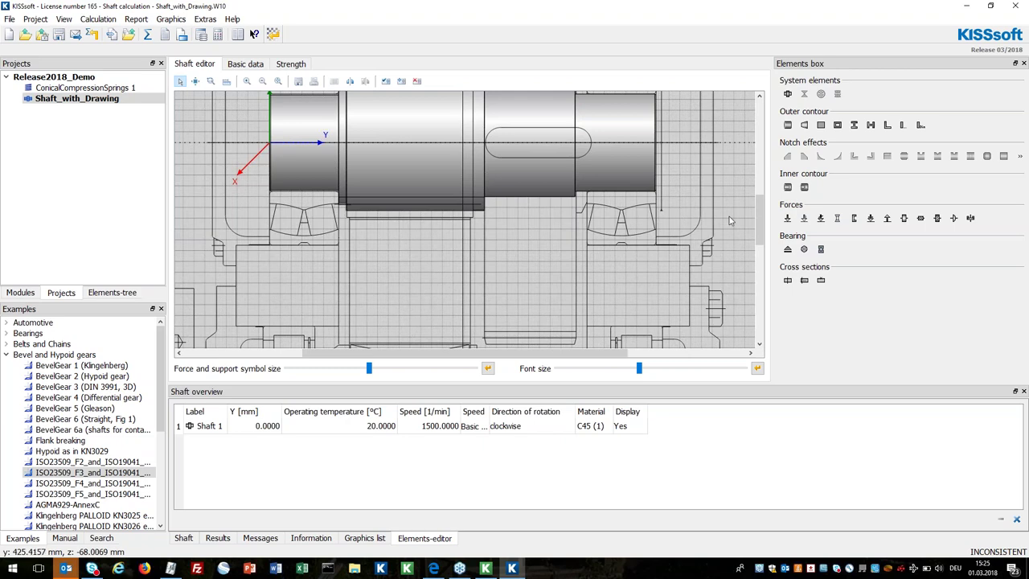
click(327, 142)
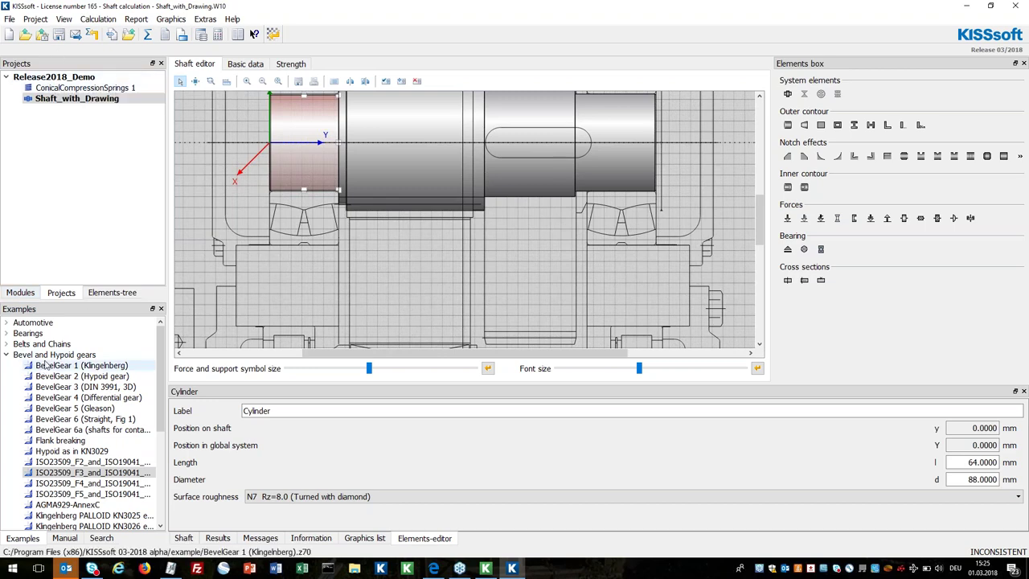
Open the Shafts 7 (truck transmission) example from the Shafts group without saving the drawn shaft.
click(5, 357)
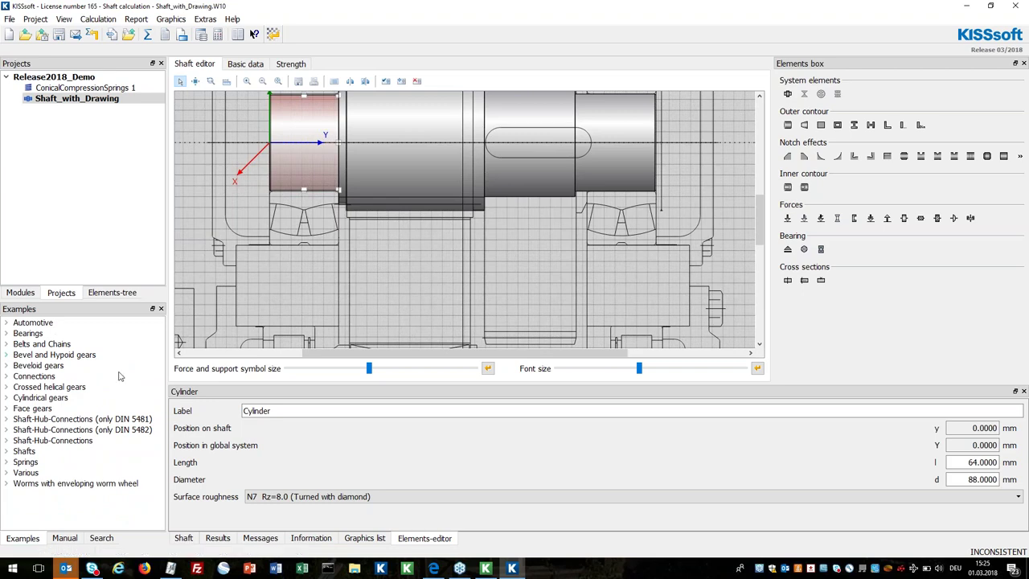
double_click(25, 452)
scroll(88, 453, down, 2)
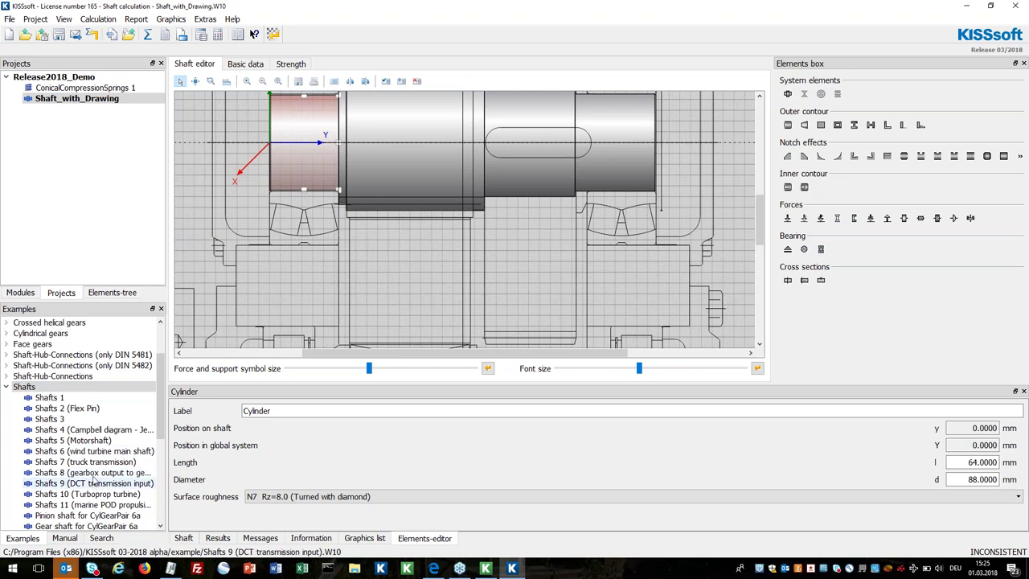
click(100, 464)
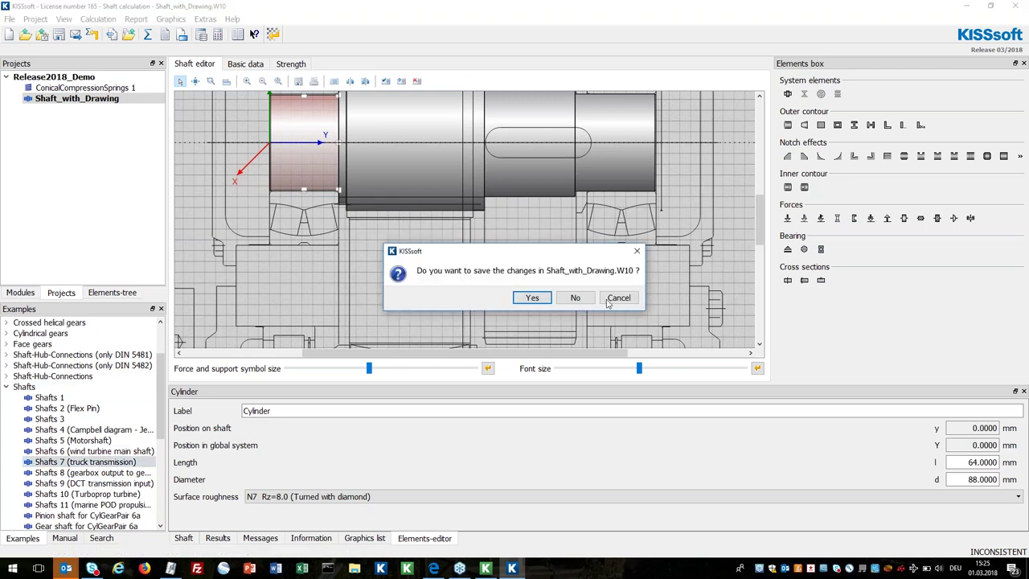
click(593, 298)
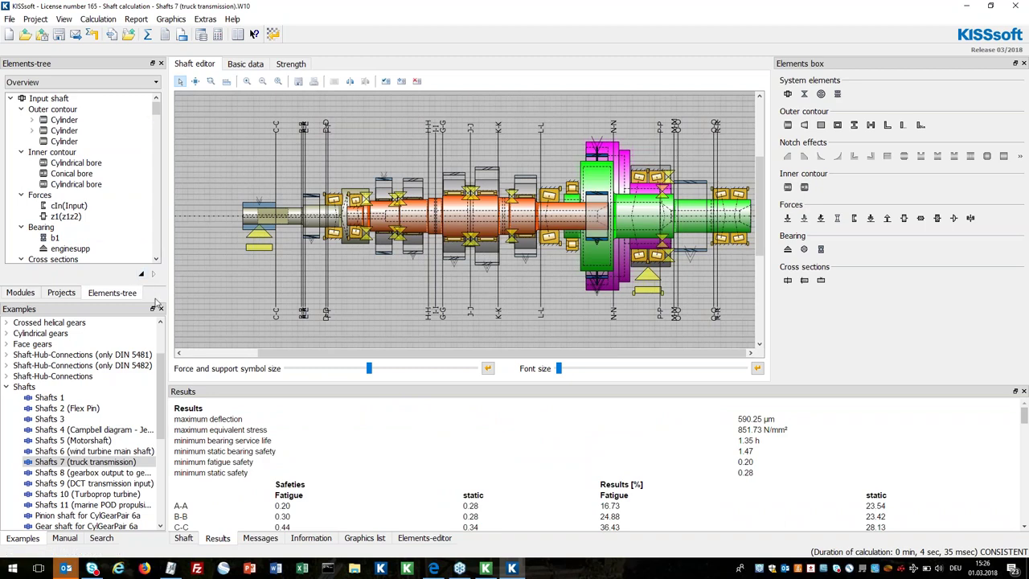
Enlarge the elements tree, unfold all its elements and fold them all up again.
drag(157, 301, 157, 345)
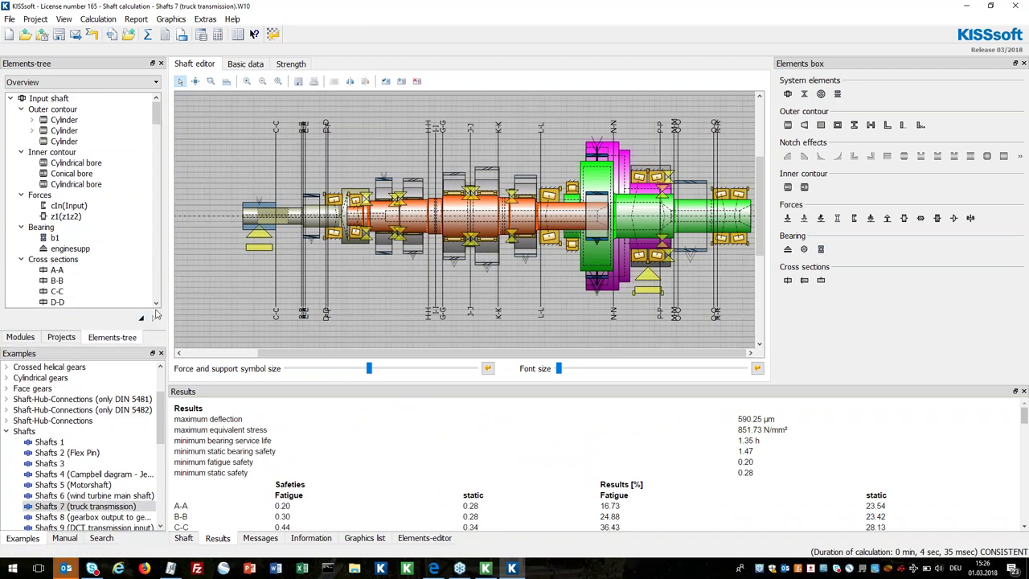
click(141, 319)
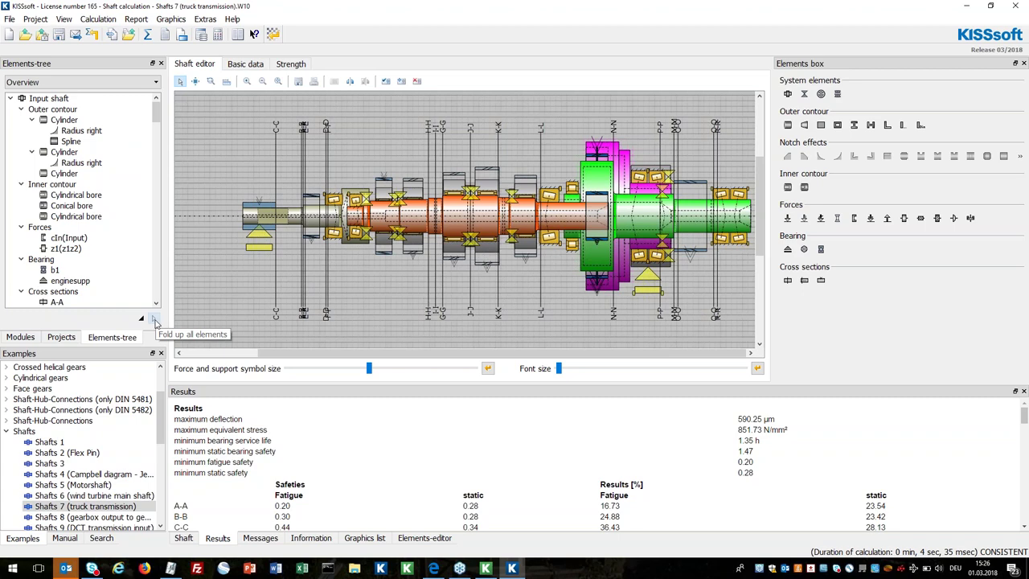
click(155, 319)
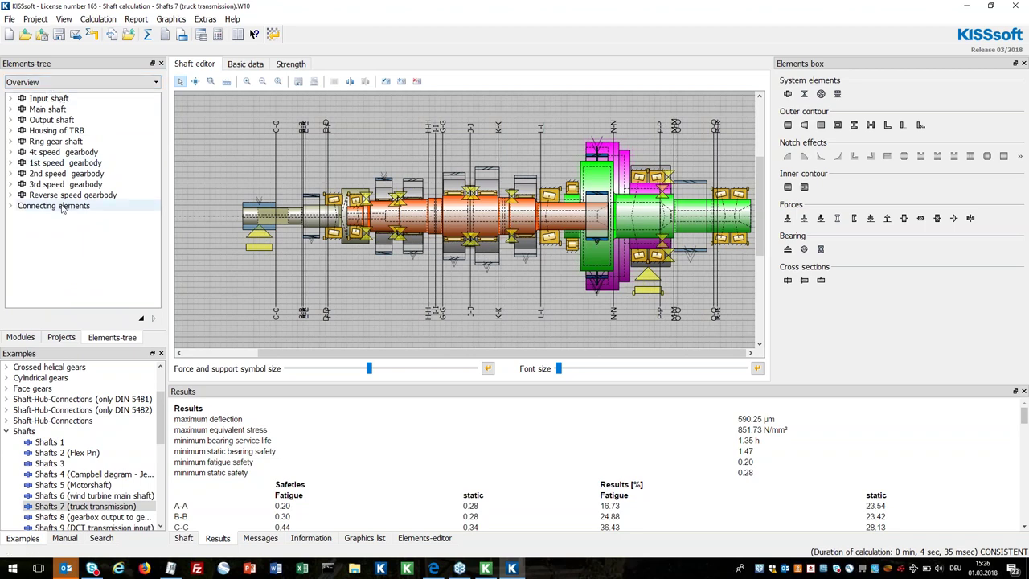
Show only the input shaft in the shaft editor to examine it, and restore the display of all shafts.
click(50, 99)
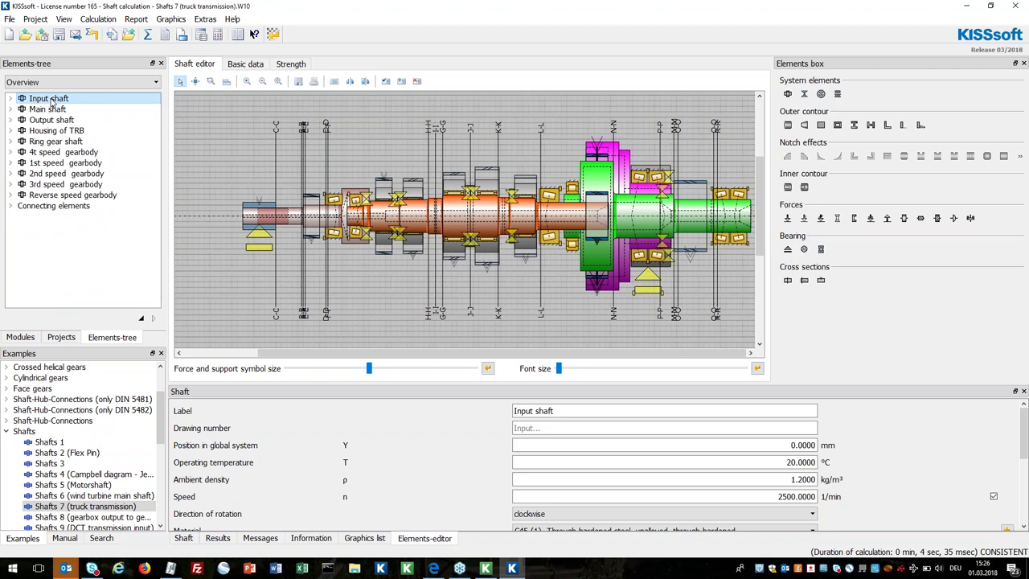
right_click(50, 101)
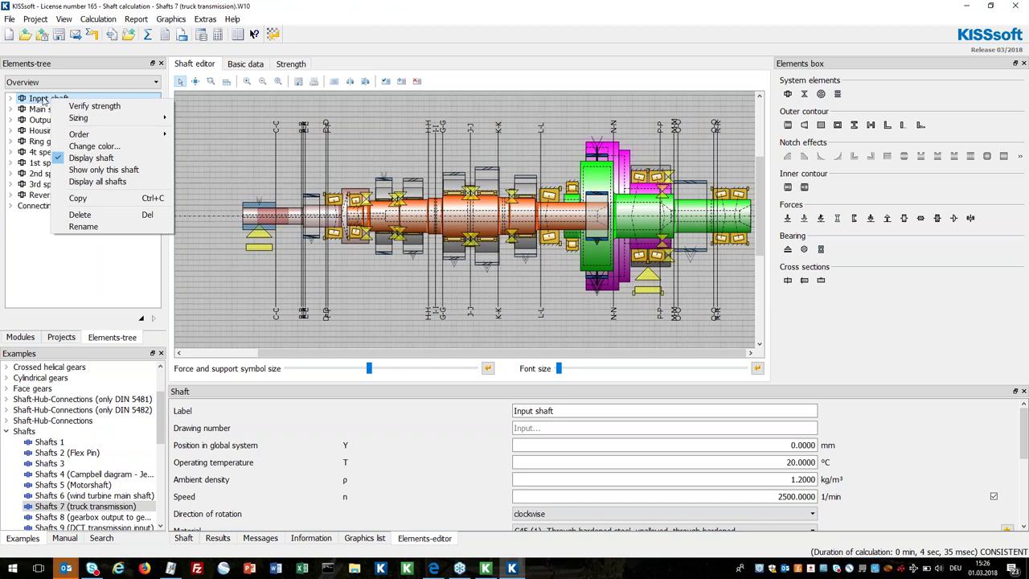
click(100, 170)
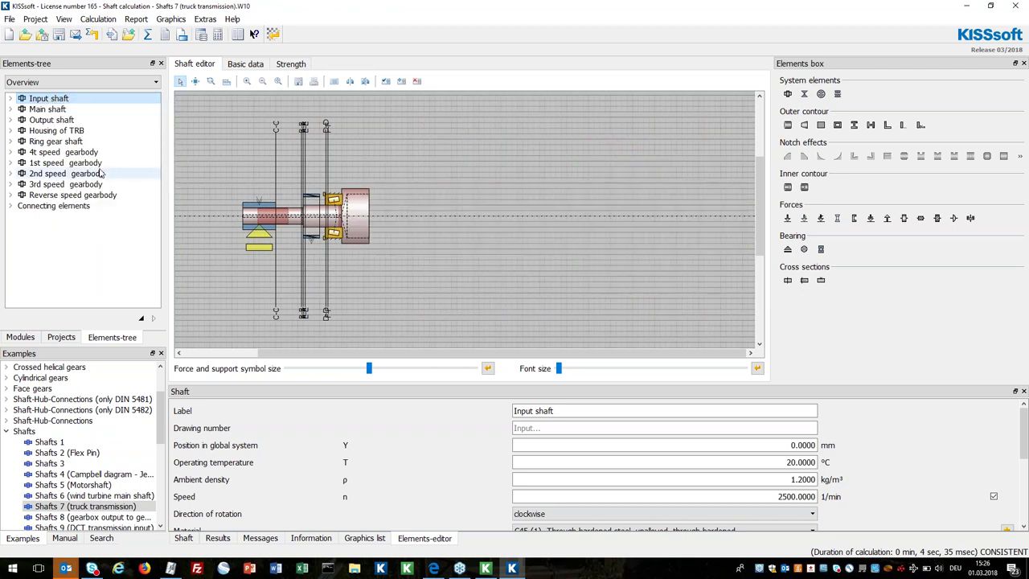
scroll(335, 223, up, 5)
scroll(217, 195, down, 2)
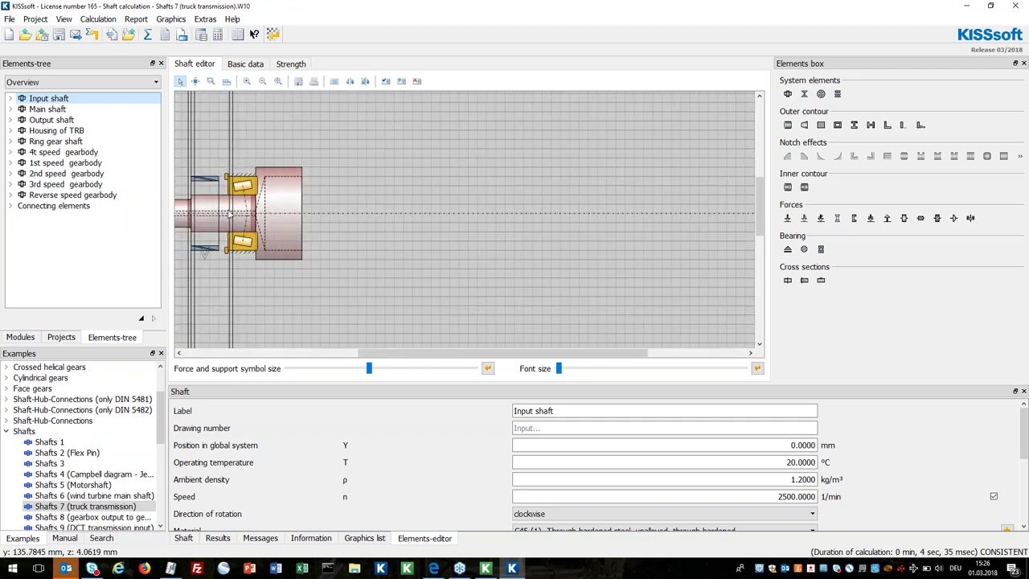
right_click(49, 99)
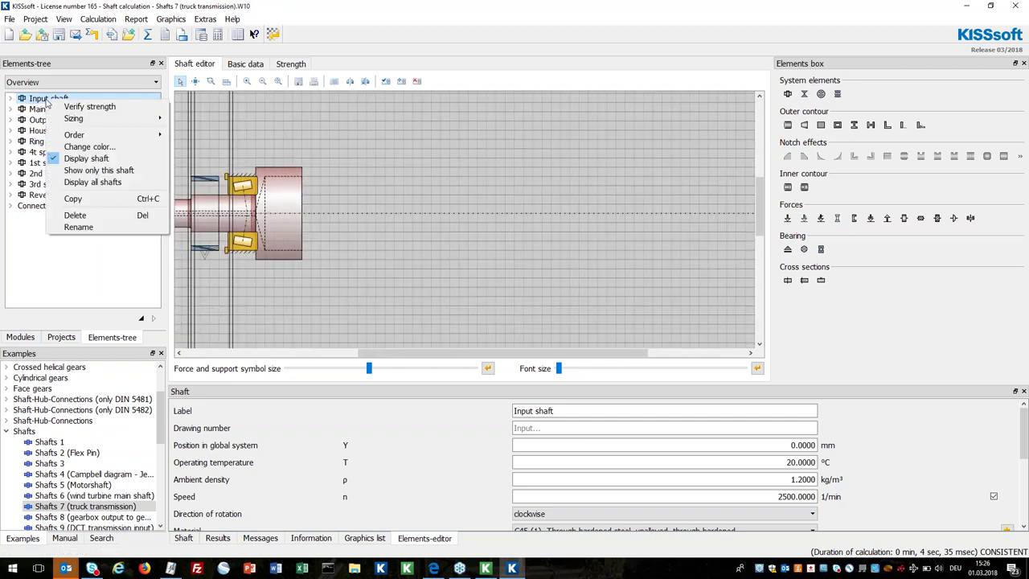
click(92, 182)
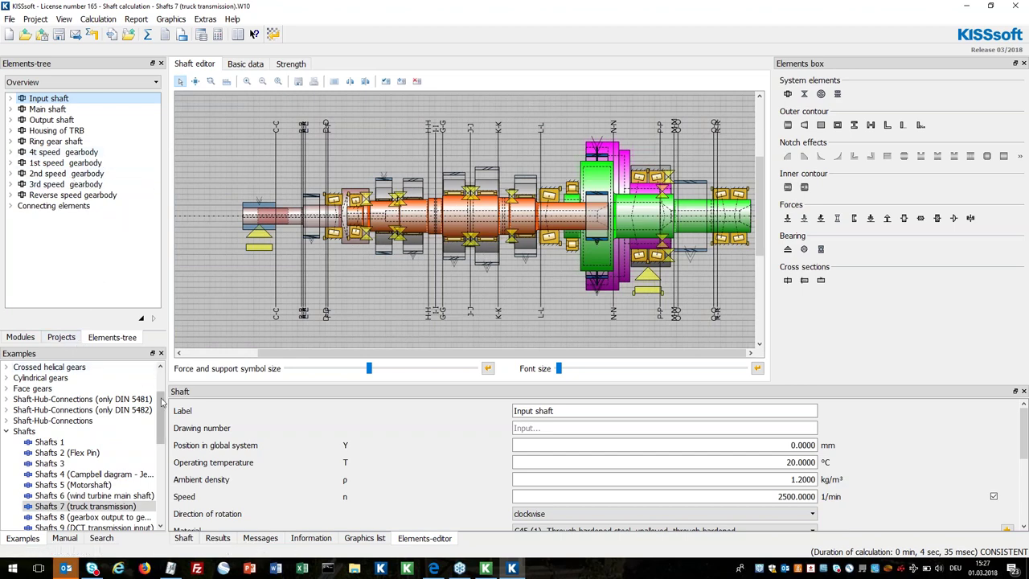
Open the ConicalCompressionSprings 1 example from the Springs group of the examples.
click(7, 431)
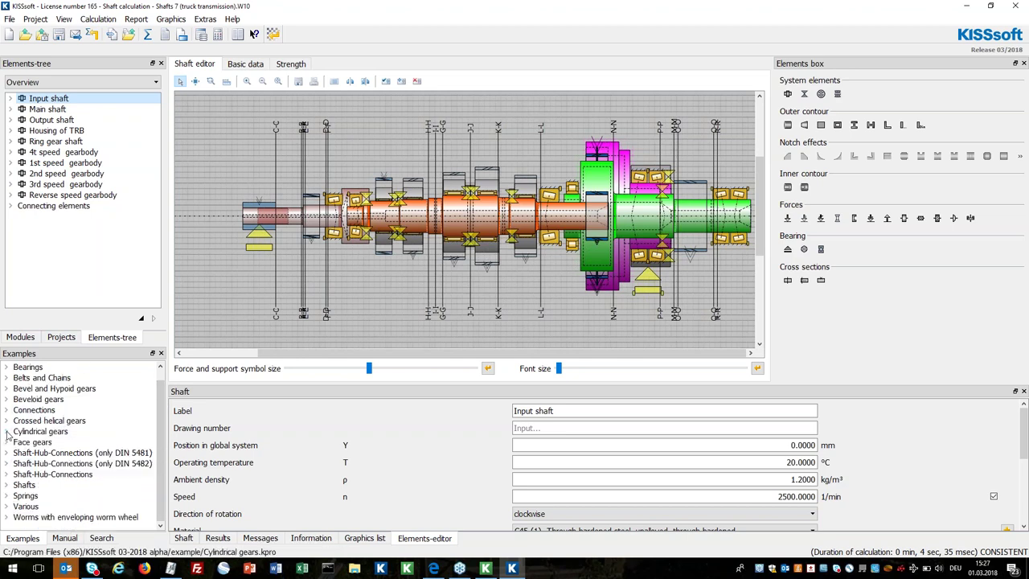
scroll(81, 466, up, 1)
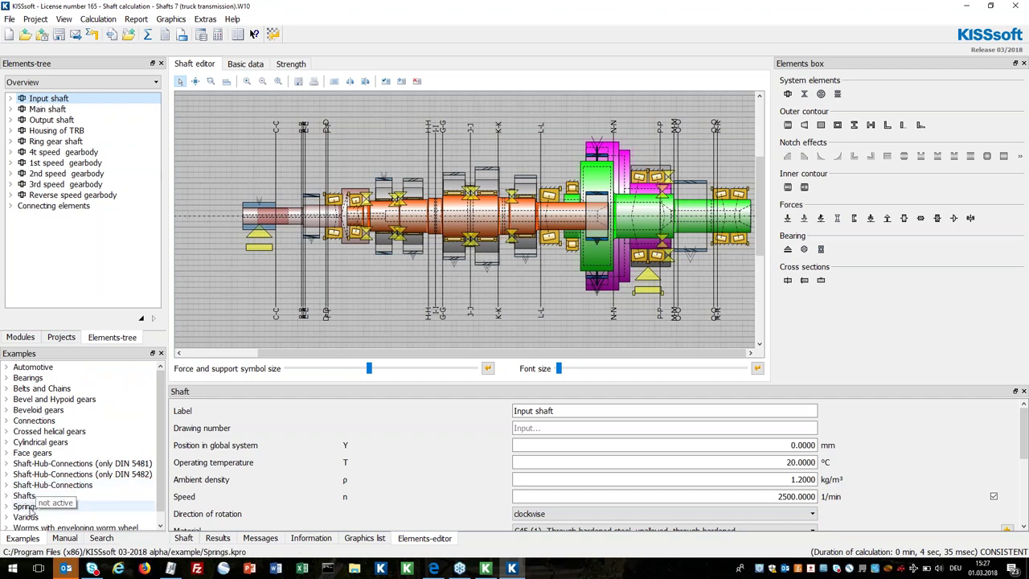
click(68, 505)
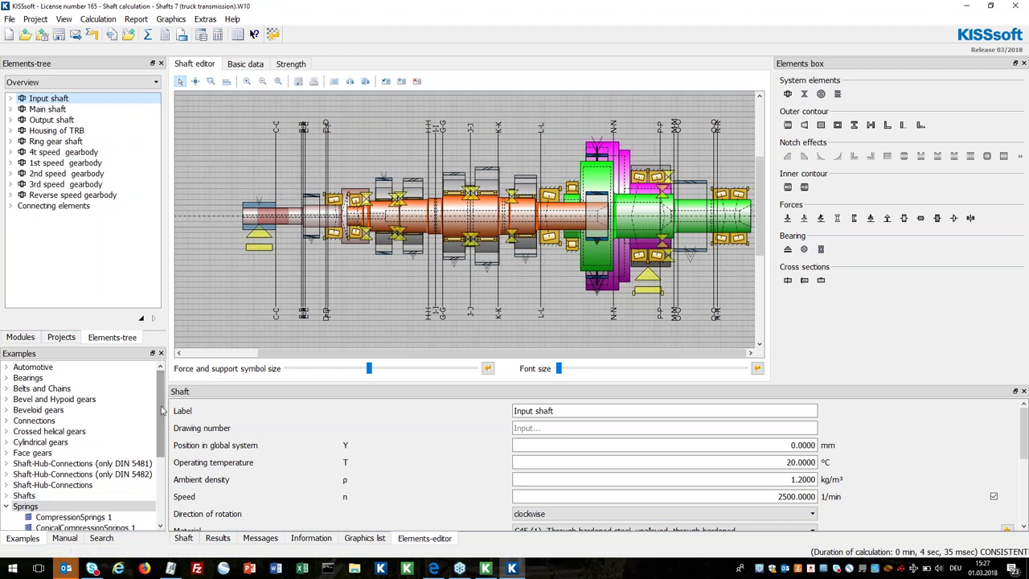
drag(158, 407, 159, 476)
double_click(84, 410)
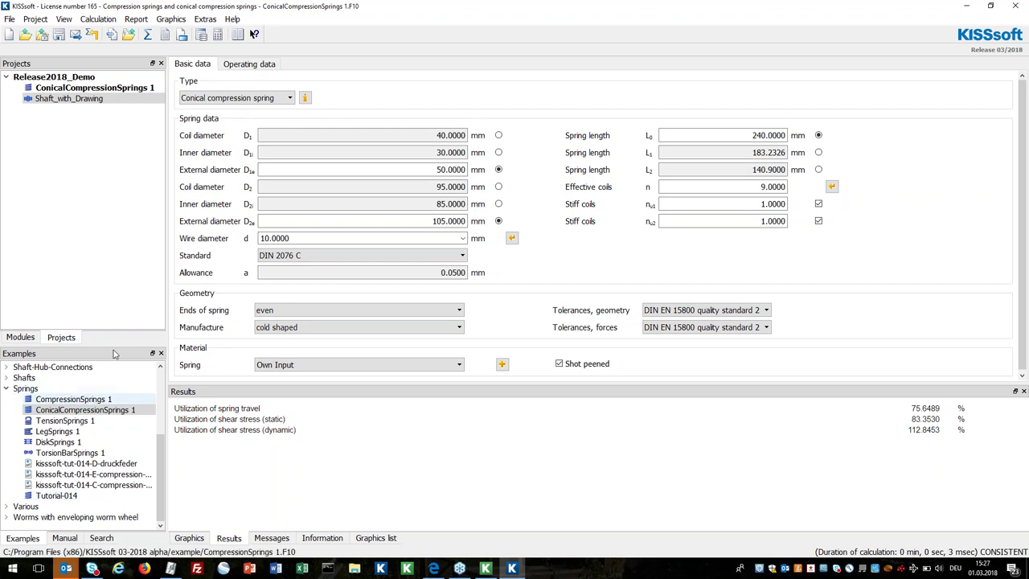
Display the Force-Travel-Diagram of the conical compression spring and dismiss the module settings message.
click(172, 19)
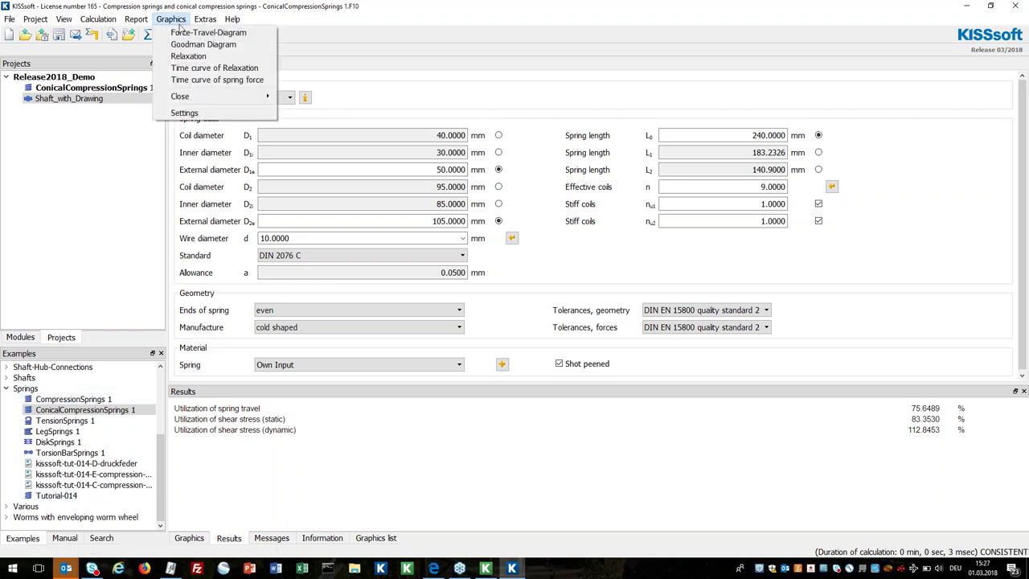
click(181, 34)
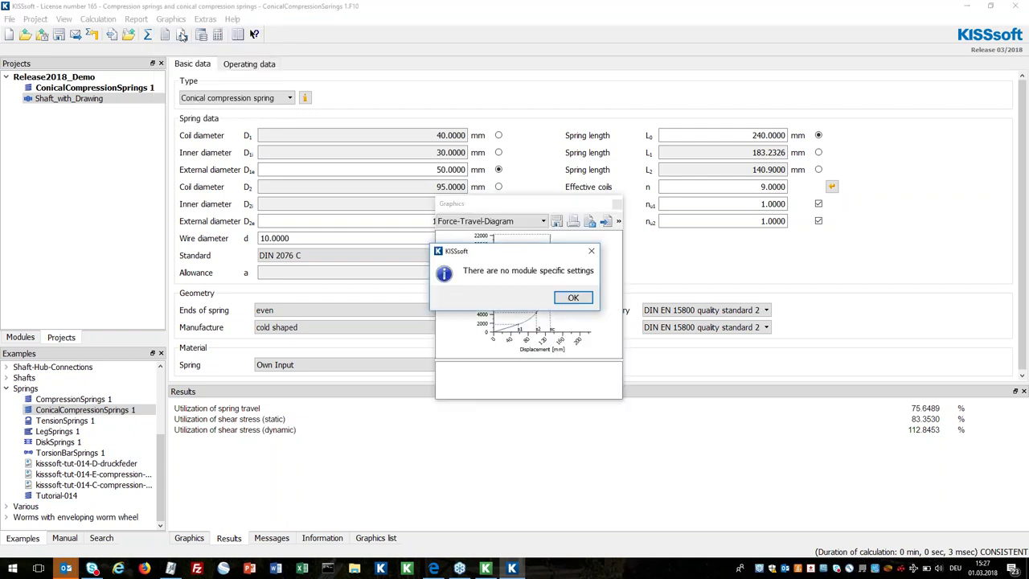
click(577, 299)
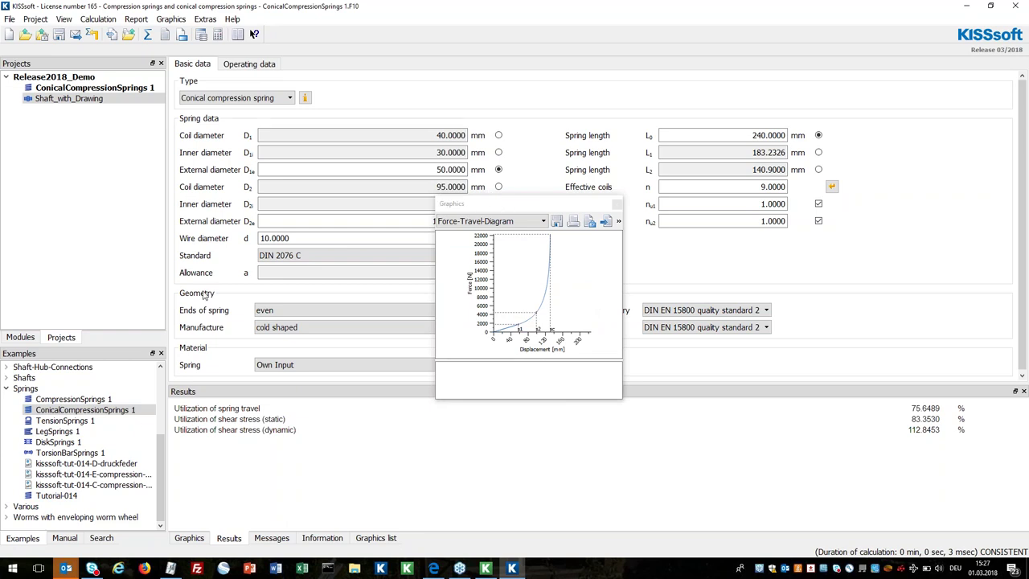
Open the CompressionSprings 1 example to compare its force-travel diagram, and return to ConicalCompressionSprings 1.
double_click(73, 399)
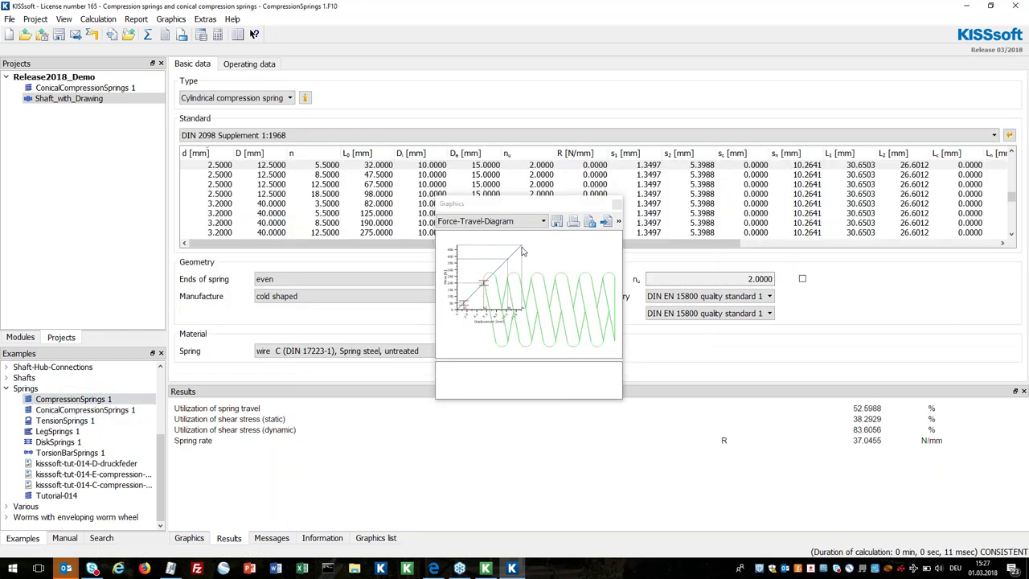
click(91, 411)
double_click(91, 412)
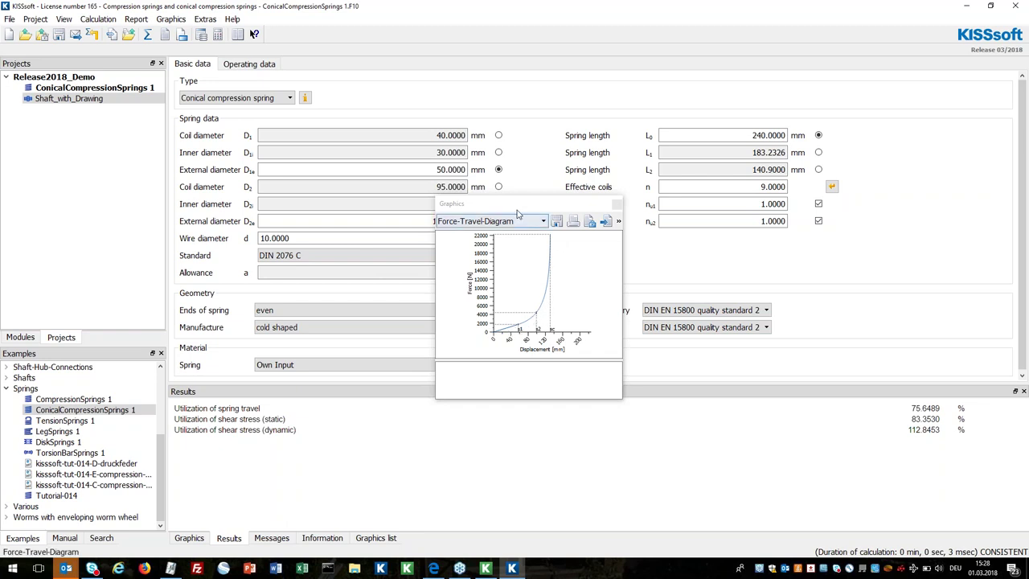
Move and enlarge the force-travel diagram window, and recalculate the conical spring with external diameter D2e set to 60 mm.
drag(514, 205, 623, 246)
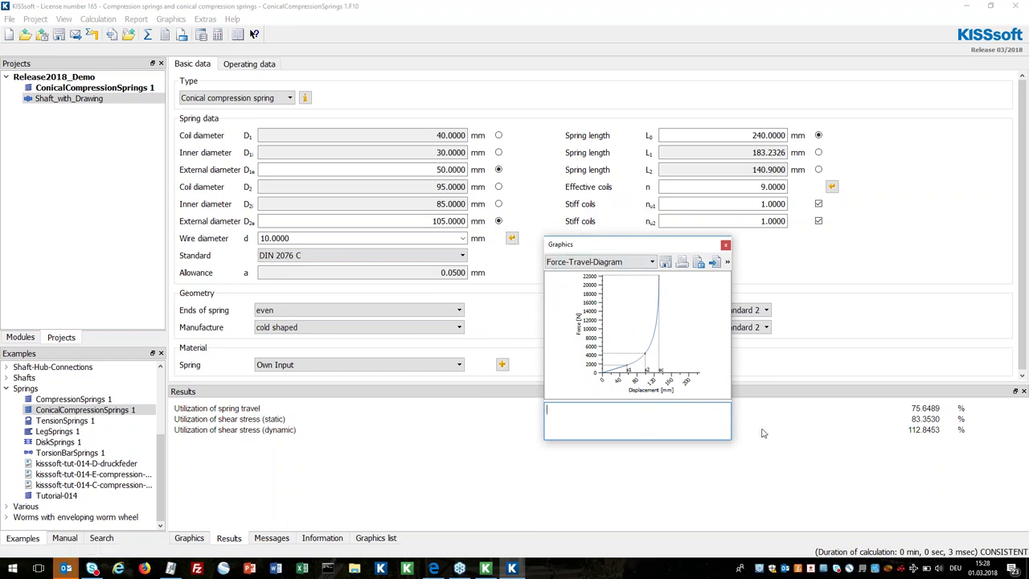
drag(731, 440, 892, 521)
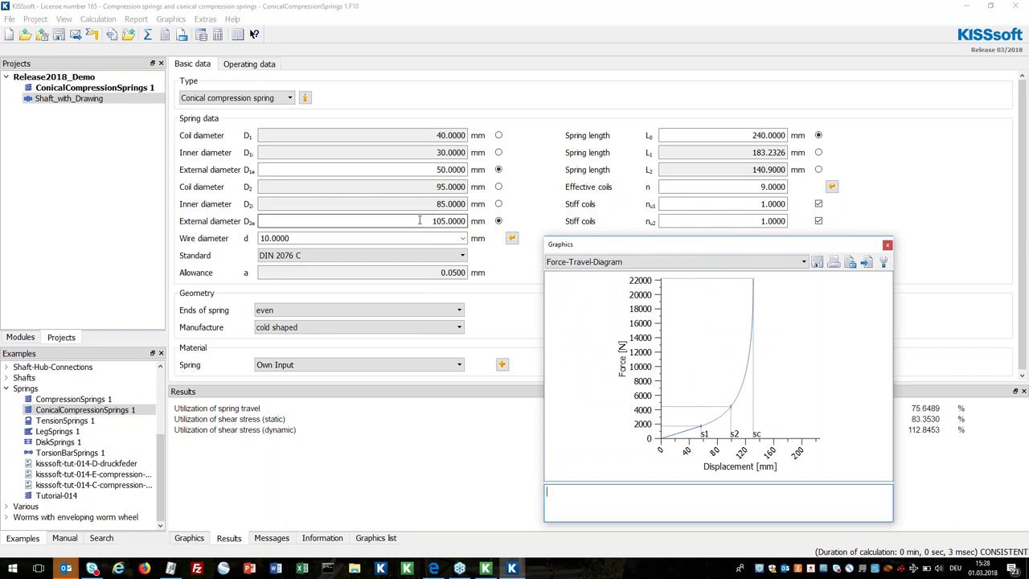
click(417, 169)
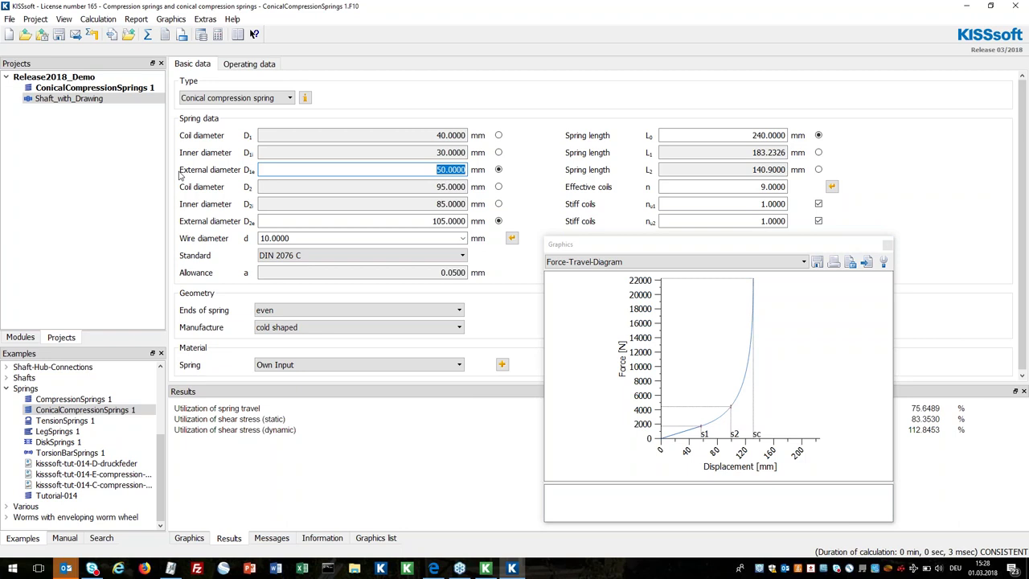
click(431, 221)
double_click(431, 221)
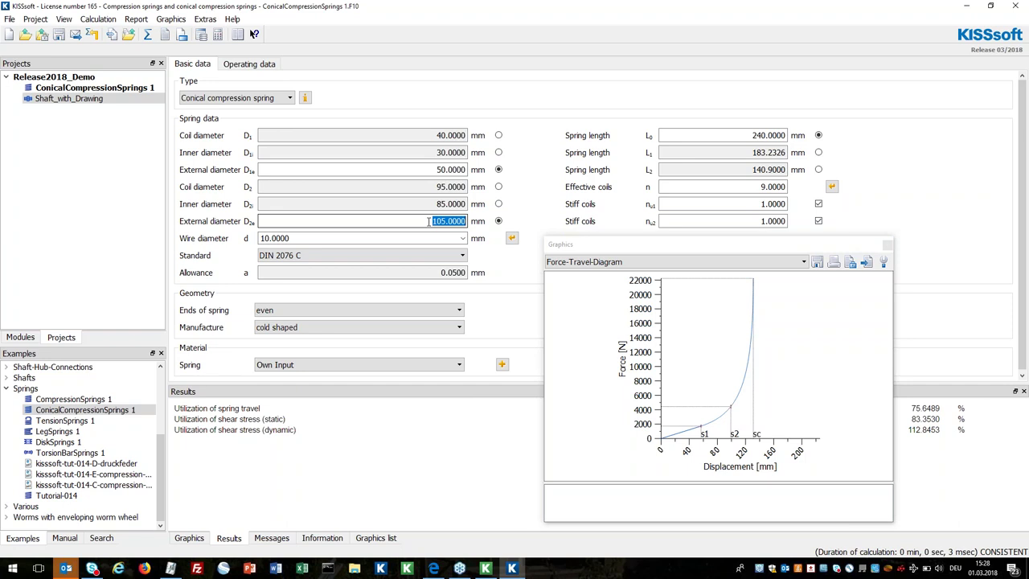
text(60)
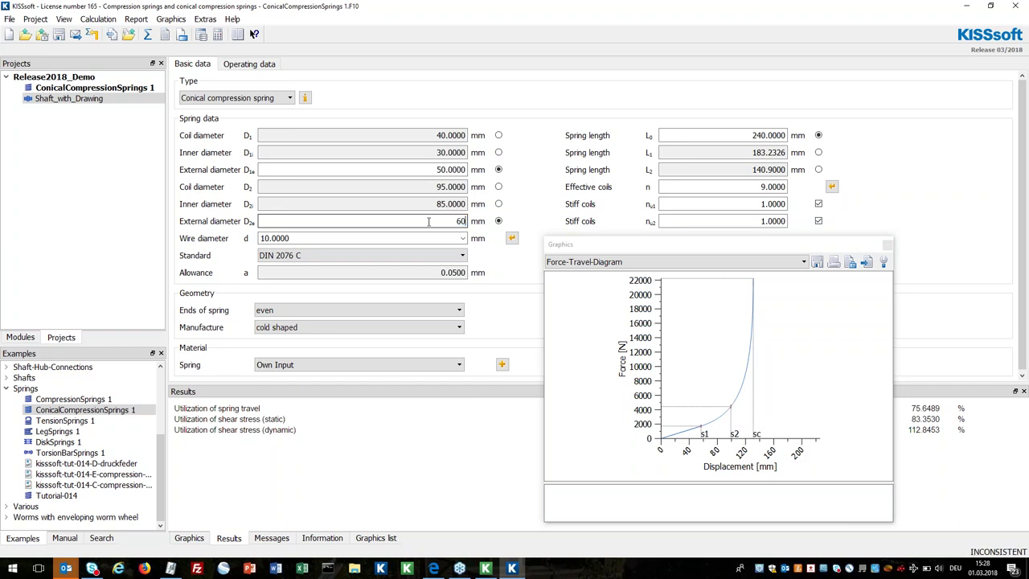
key(Return)
click(147, 33)
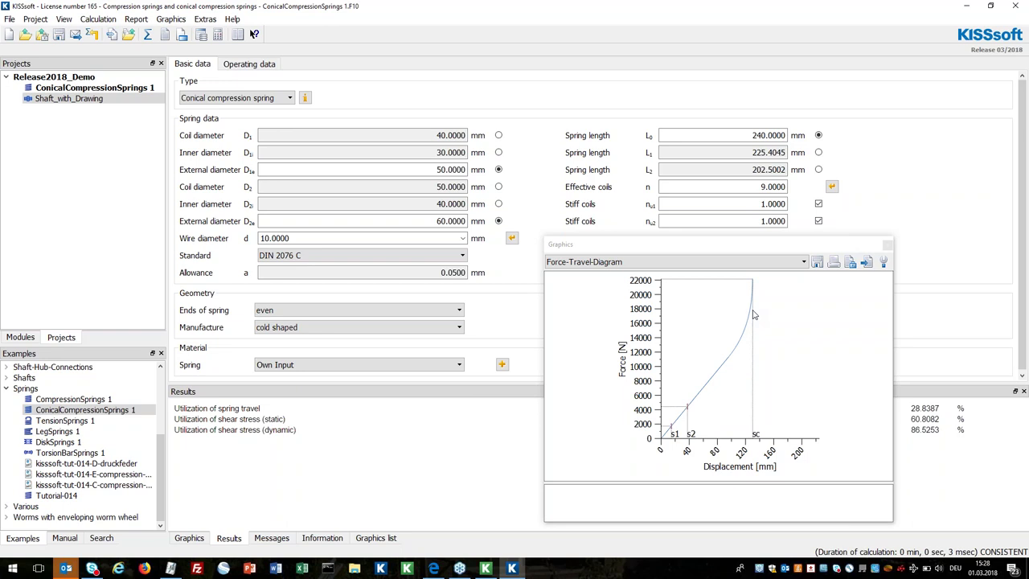
click(756, 245)
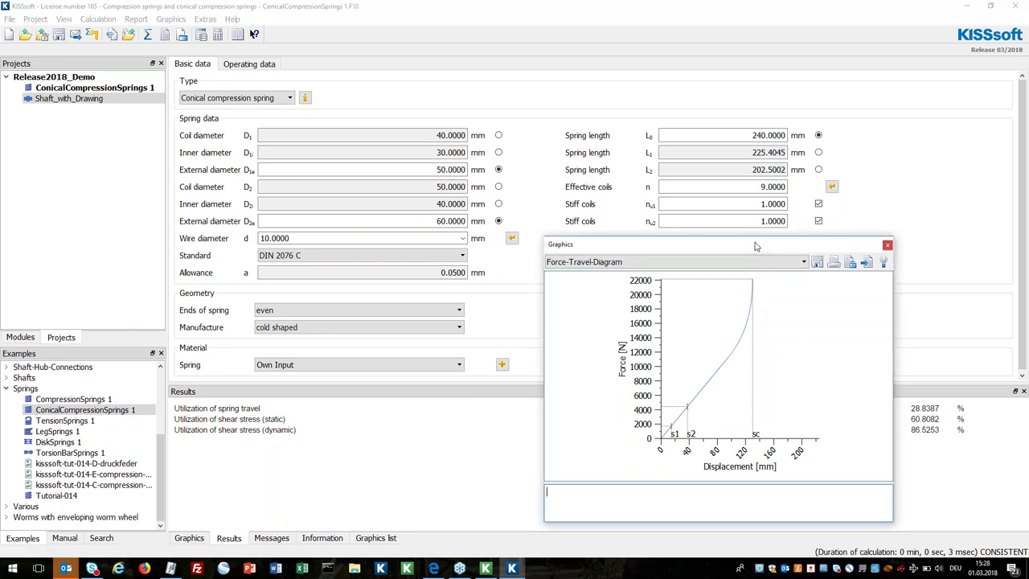